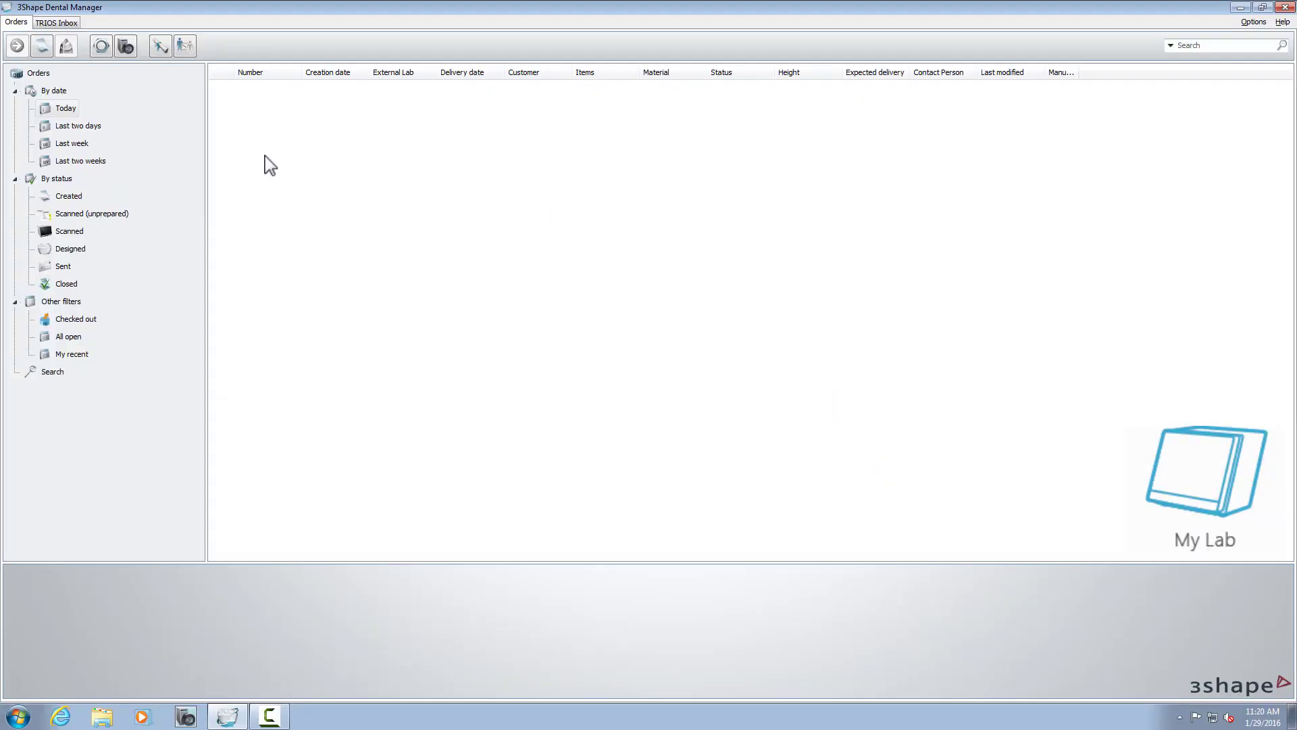
# Step: Add a new lab named 'External Lab' under Site Settings > Labs in the Control Panel
pyautogui.click(102, 50)
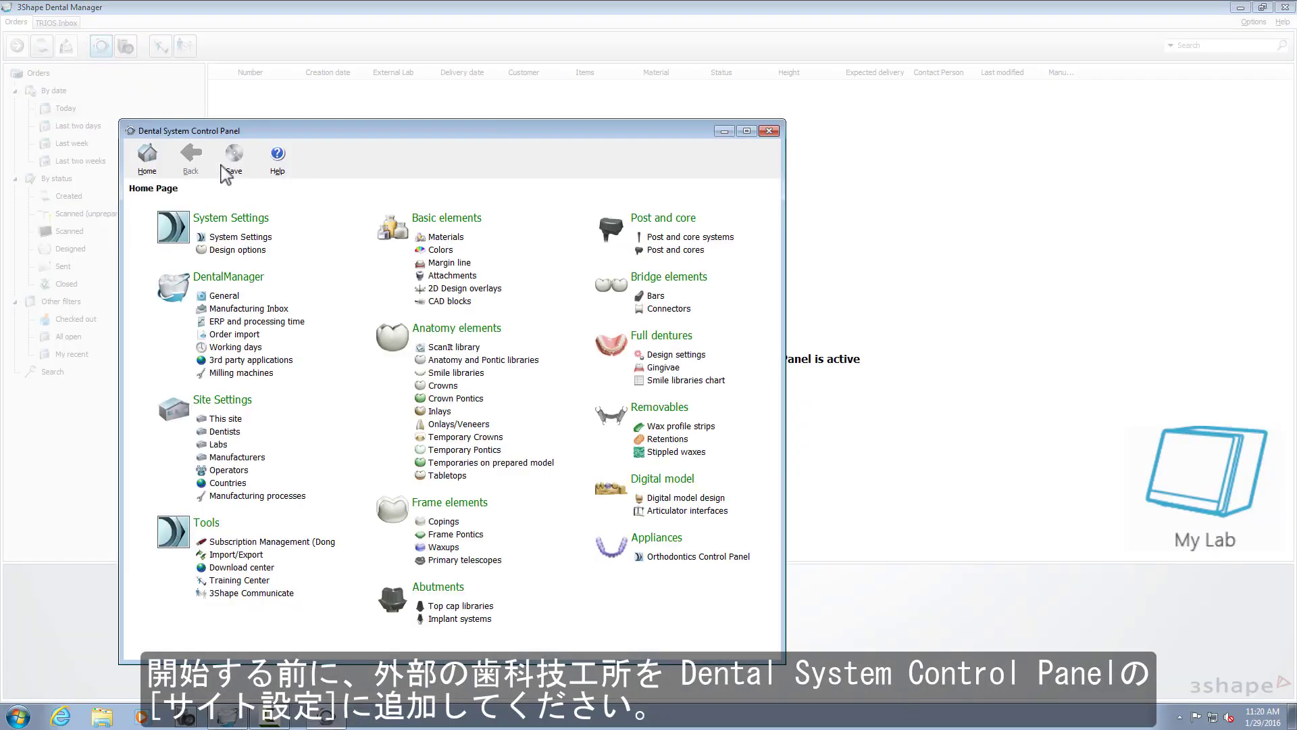
pyautogui.click(218, 445)
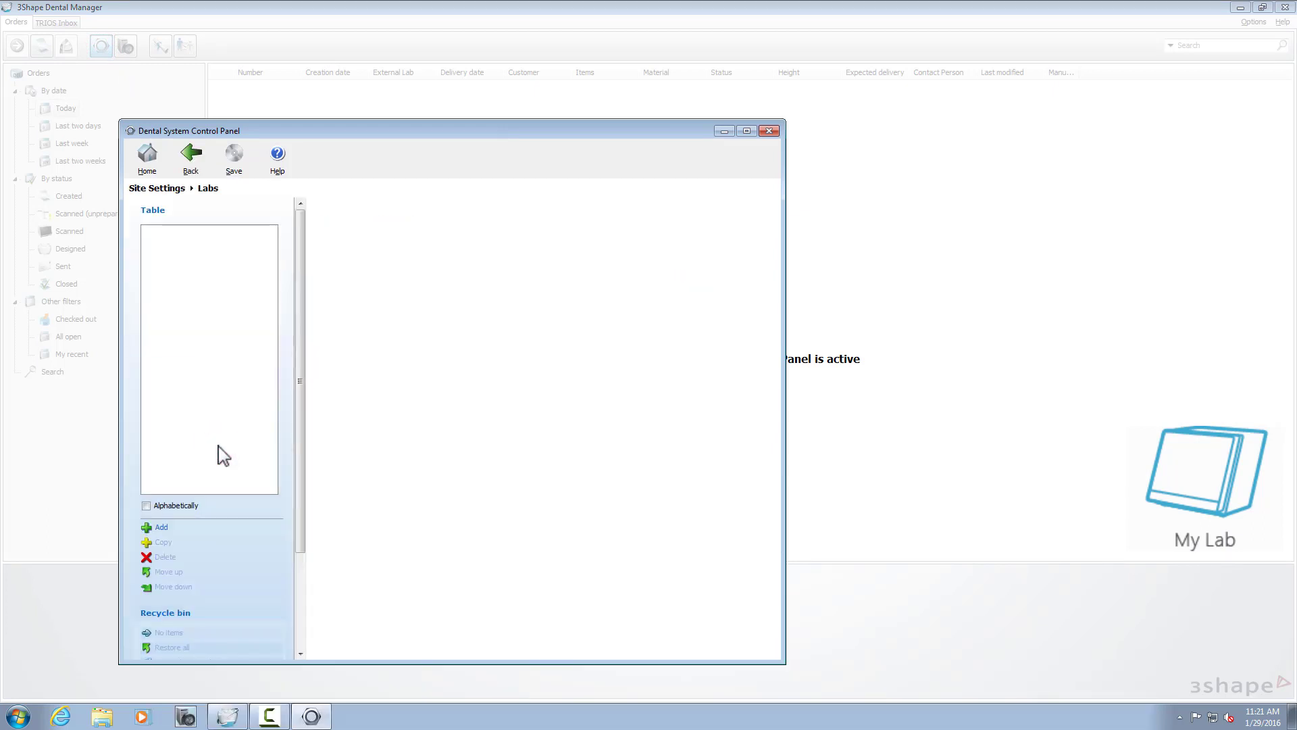
pyautogui.click(161, 528)
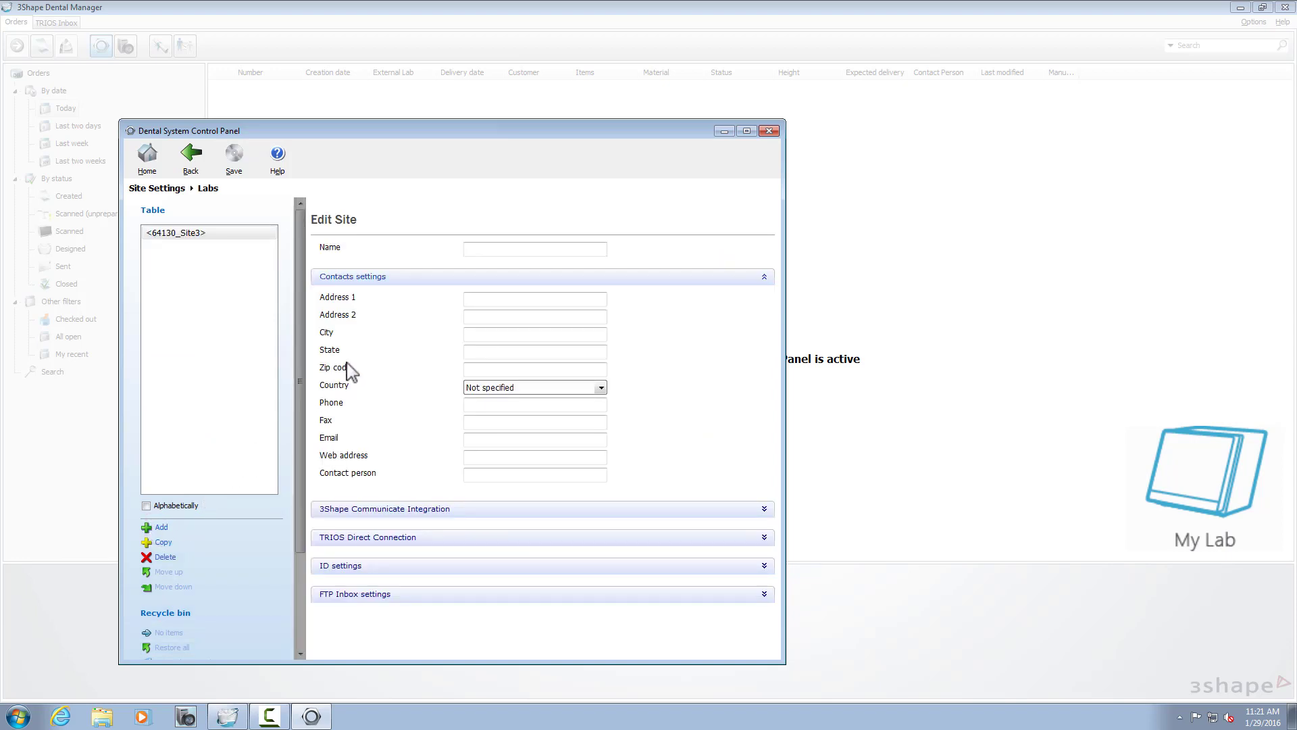
pyautogui.click(468, 250)
pyautogui.write('External Lab')
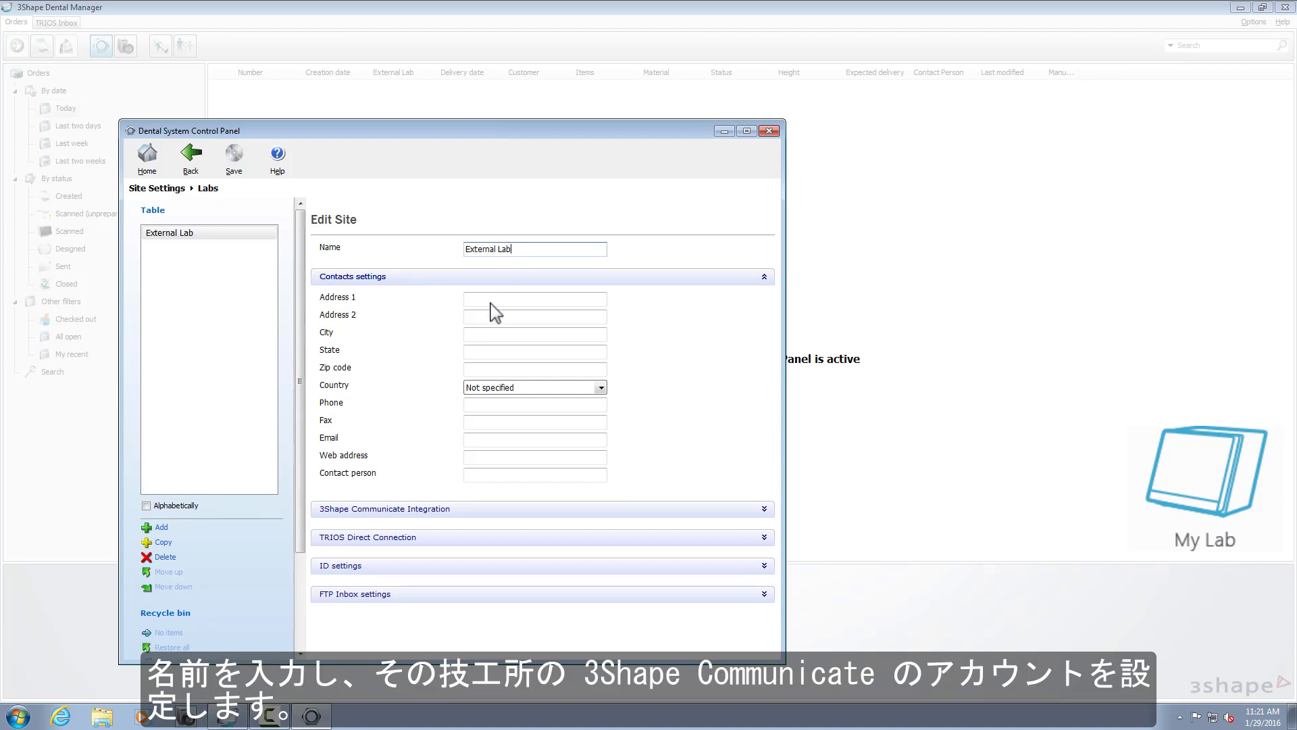
# Step: Enable 3Shape Communicate for External Lab, set its user e-mail, and close the Control Panel
pyautogui.click(390, 508)
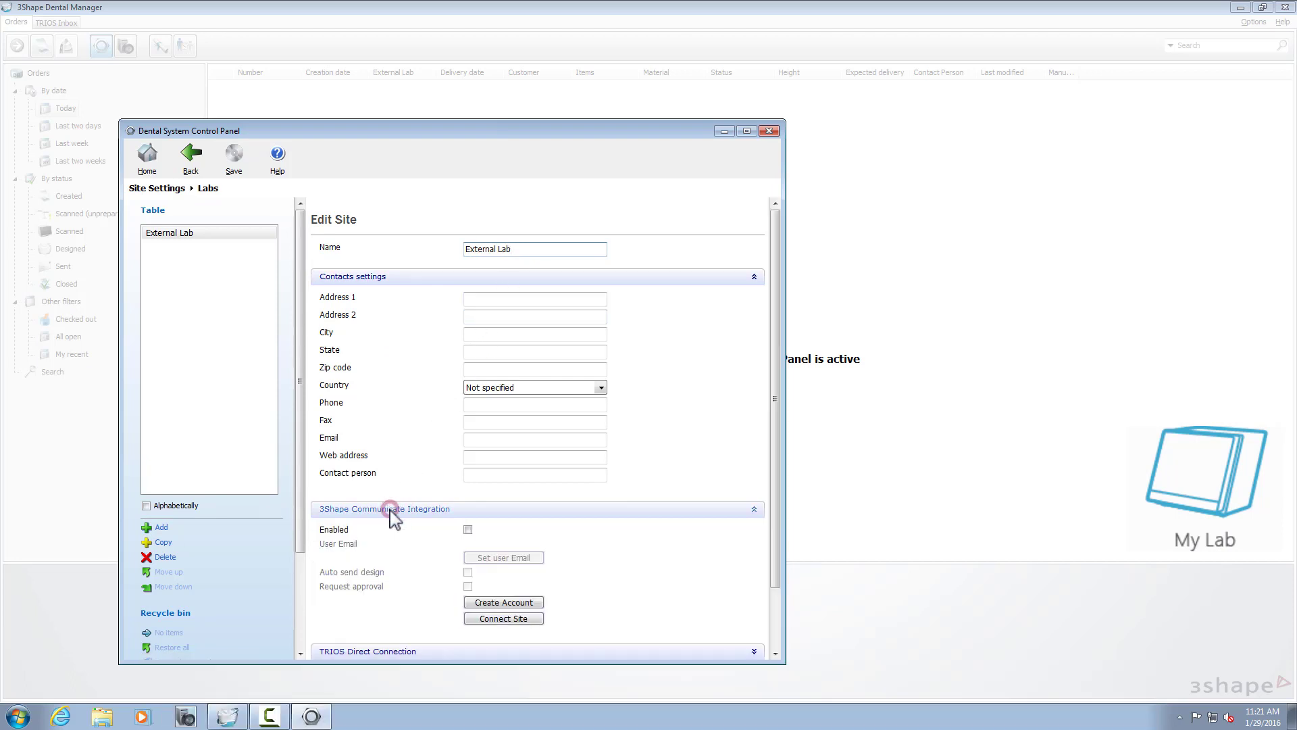
pyautogui.click(468, 530)
pyautogui.click(493, 559)
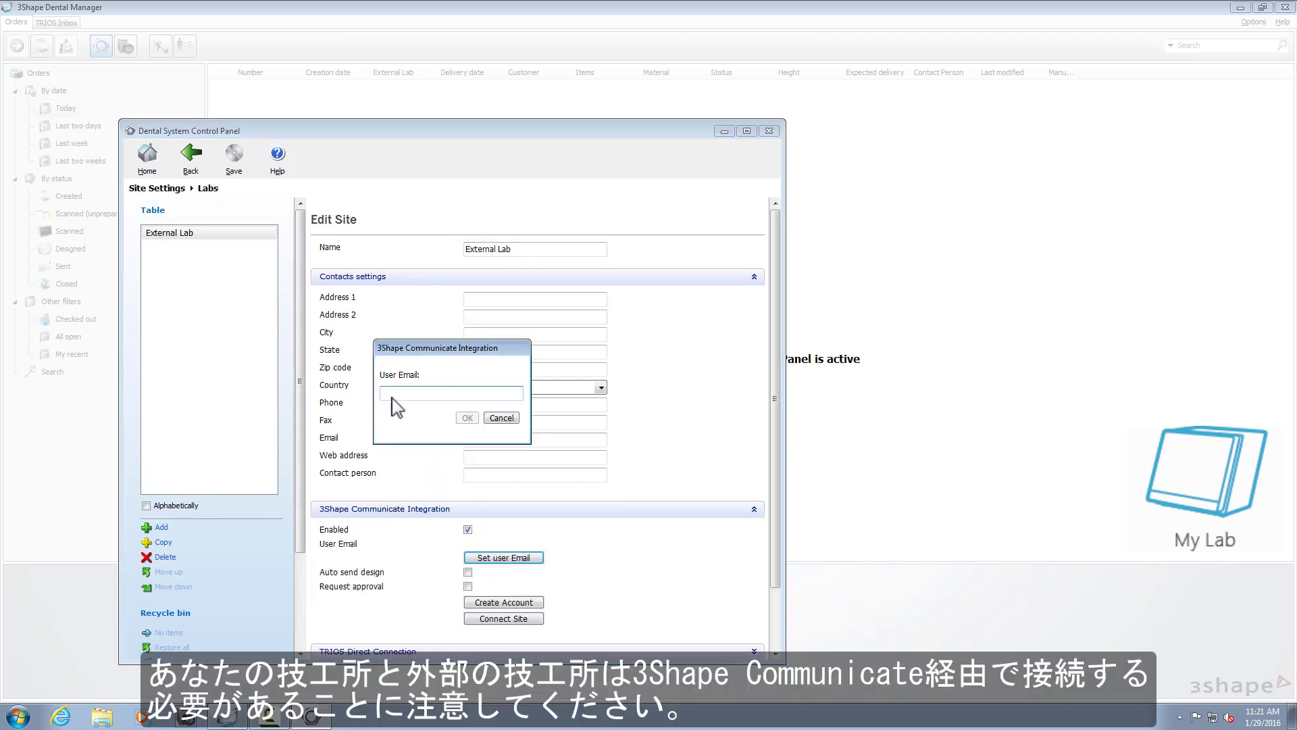
pyautogui.click(423, 393)
pyautogui.click(457, 405)
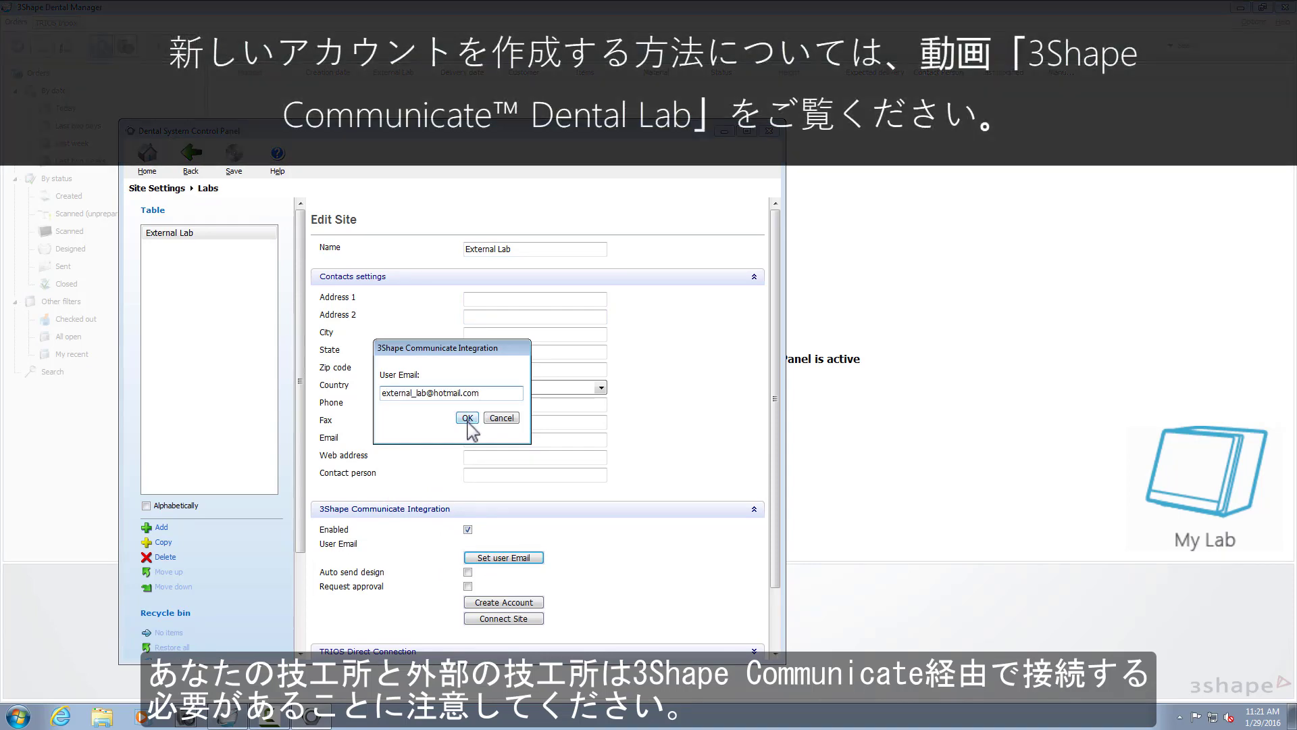
pyautogui.click(466, 418)
pyautogui.click(769, 131)
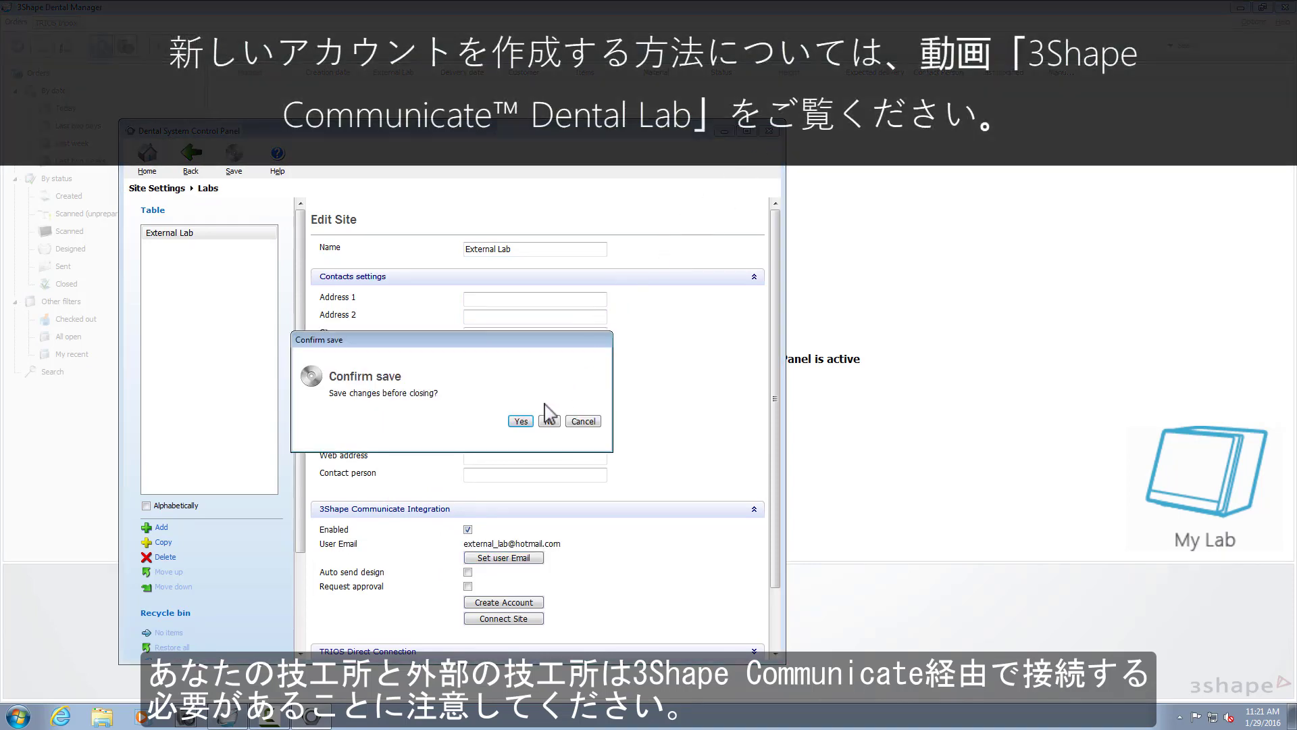
# Step: Save the lab settings, accept the received TRIOS Inbox order, and assign it to External Lab
pyautogui.click(521, 421)
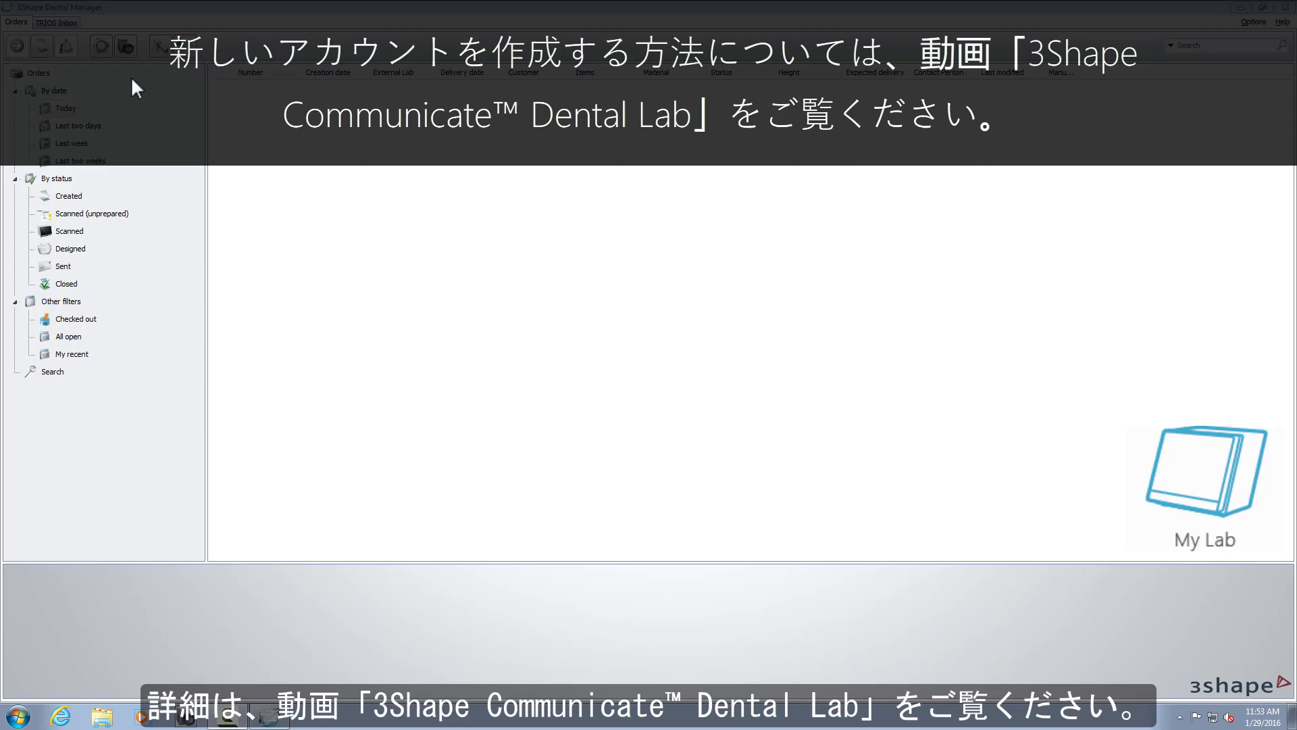
pyautogui.click(70, 23)
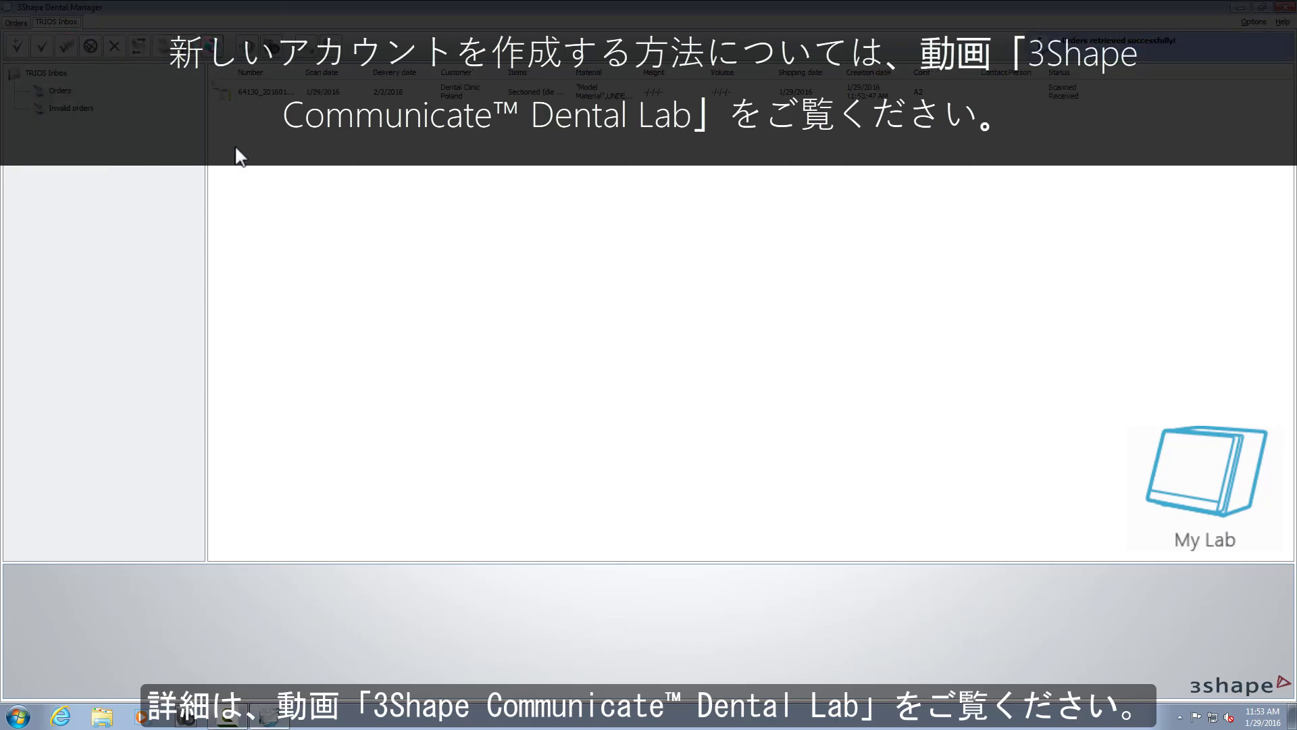
pyautogui.rightClick(273, 96)
pyautogui.click(331, 133)
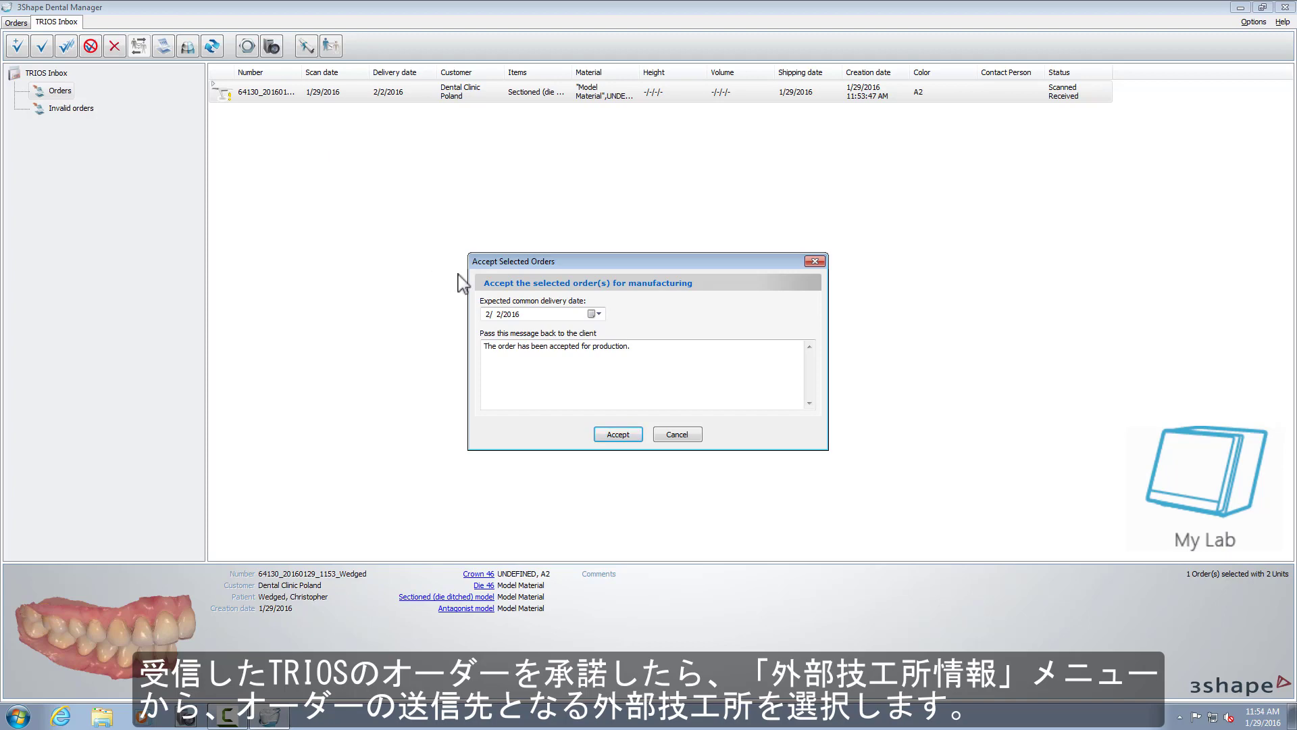
pyautogui.click(604, 436)
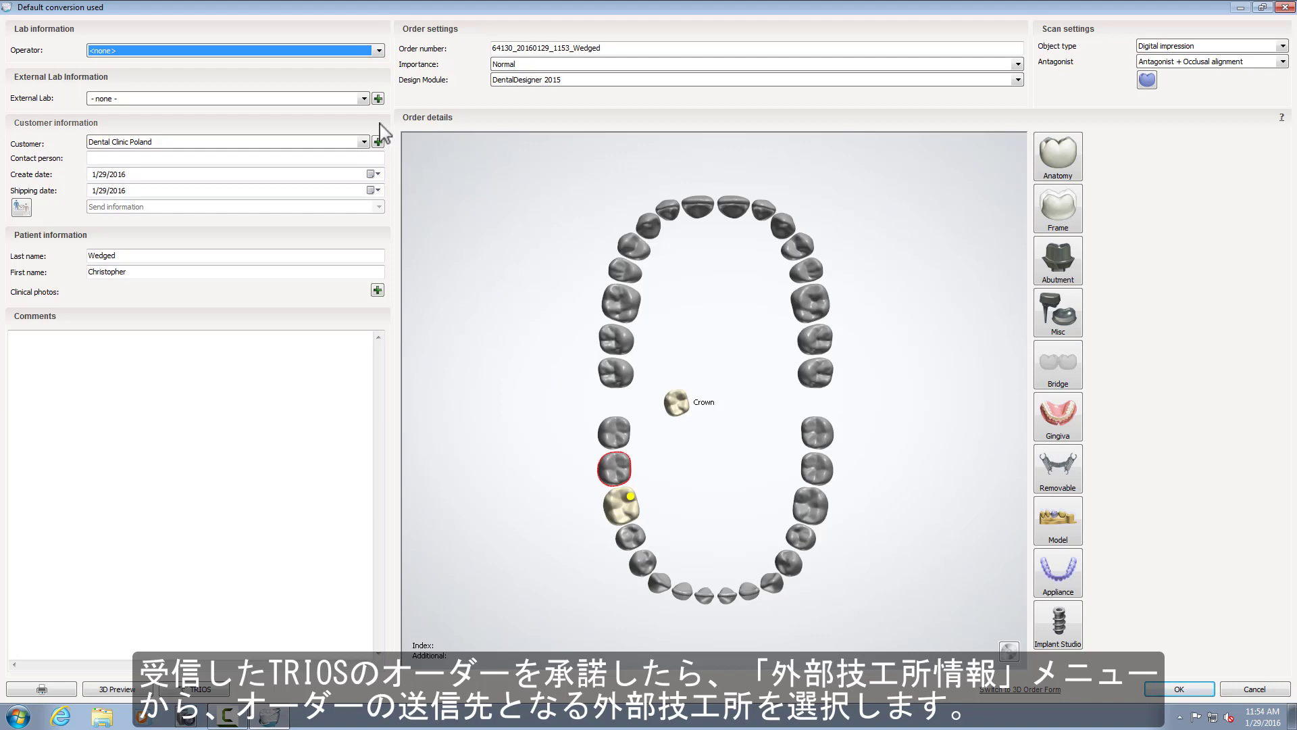
pyautogui.click(363, 99)
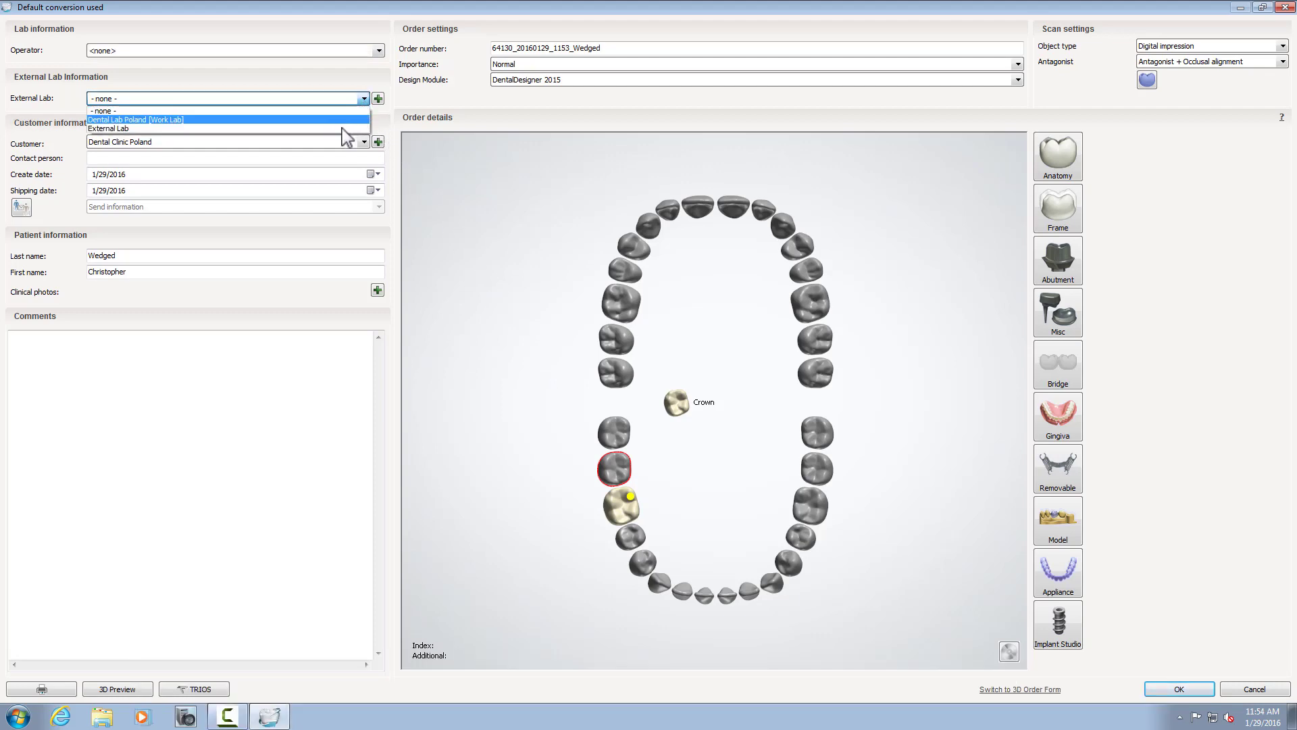
pyautogui.click(348, 128)
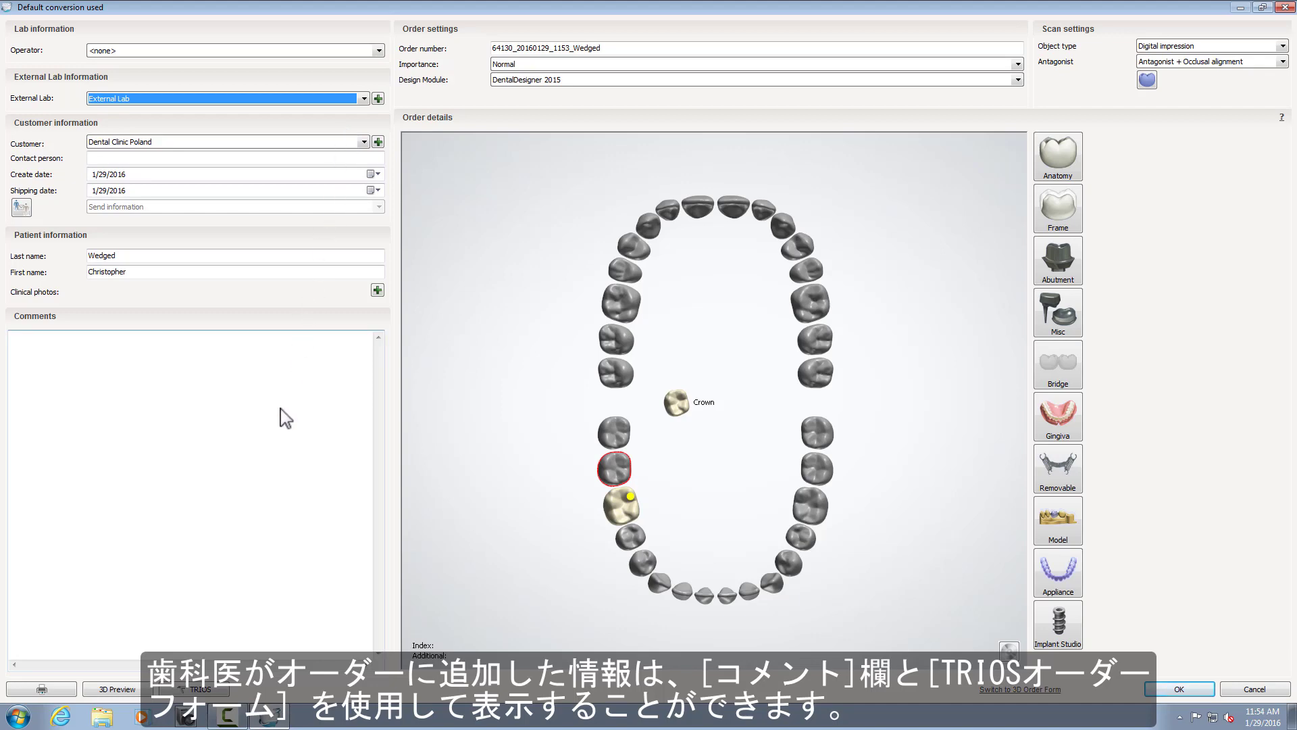
pyautogui.click(220, 690)
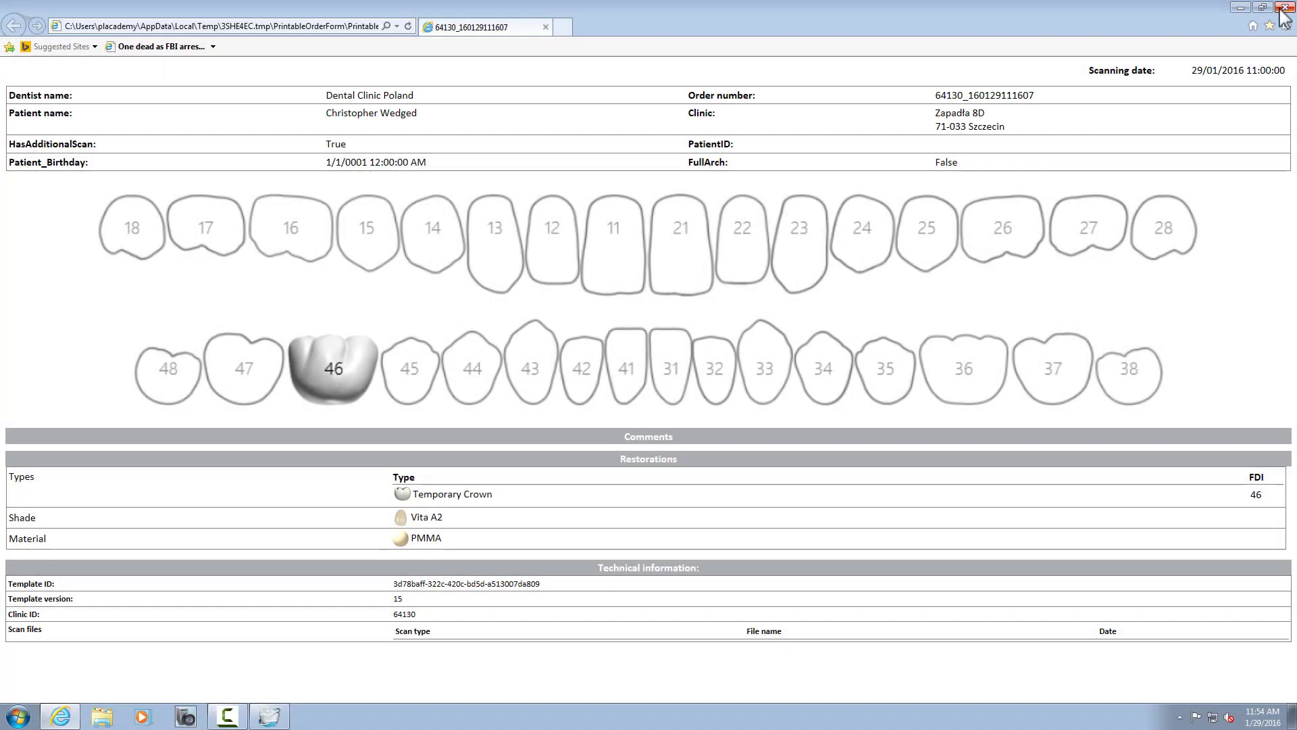
pyautogui.click(1284, 8)
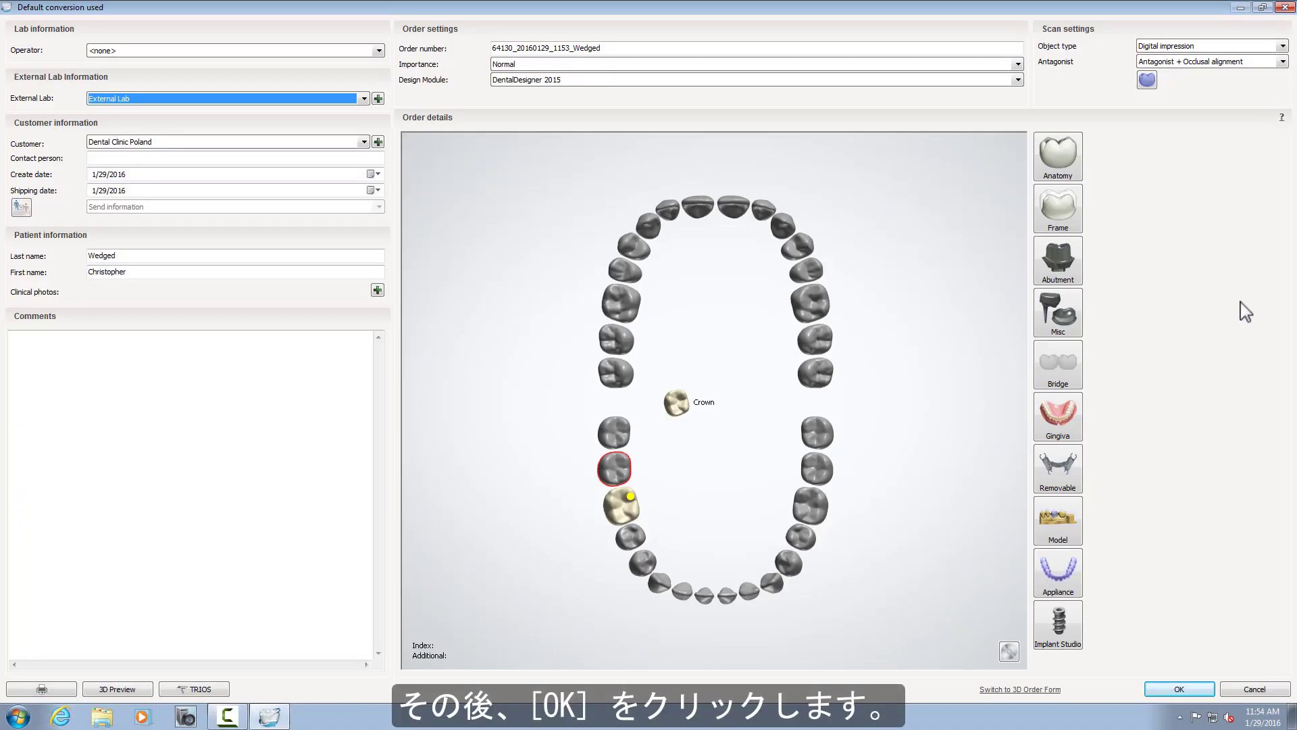
# Step: Save the order form and view the Crown 46 Zirkon order assigned to External Lab in Orders
pyautogui.click(1189, 692)
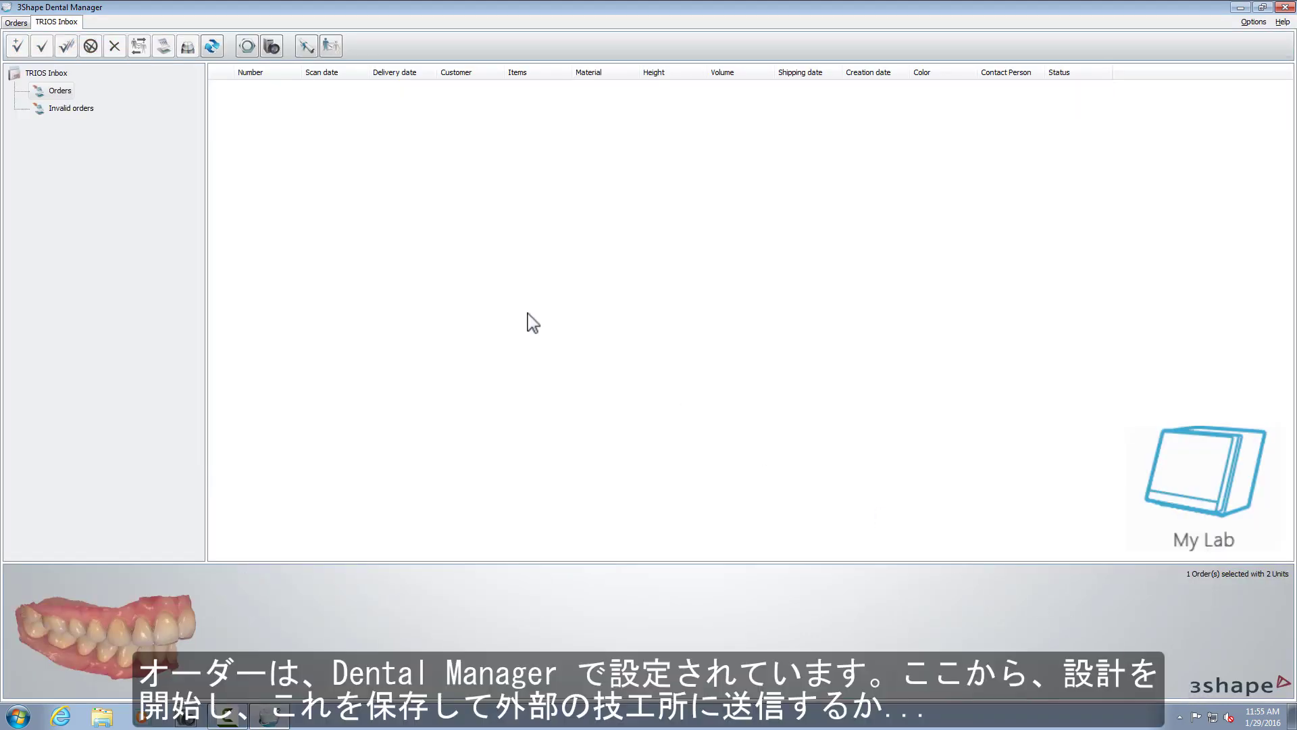
pyautogui.click(21, 25)
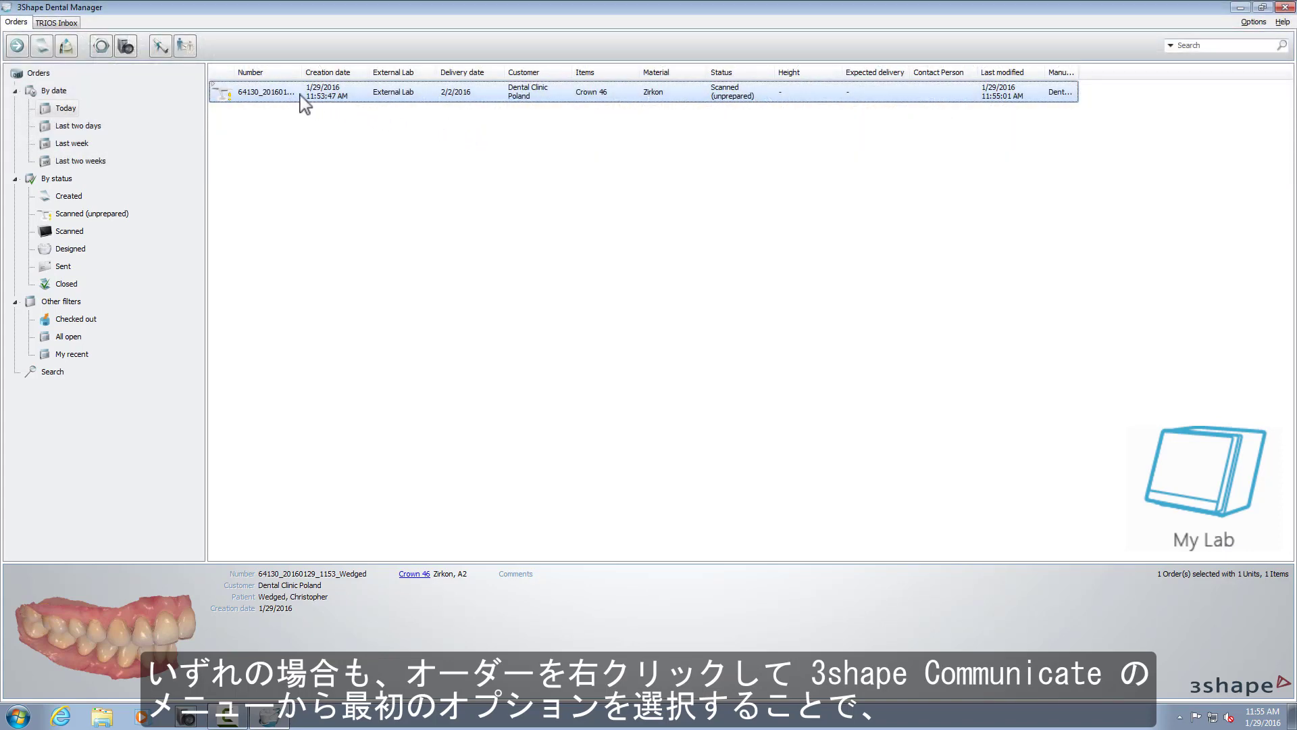
# Step: Send the order to External Lab with a 'Send ready restoration to:' delivery-address comment
pyautogui.rightClick(292, 93)
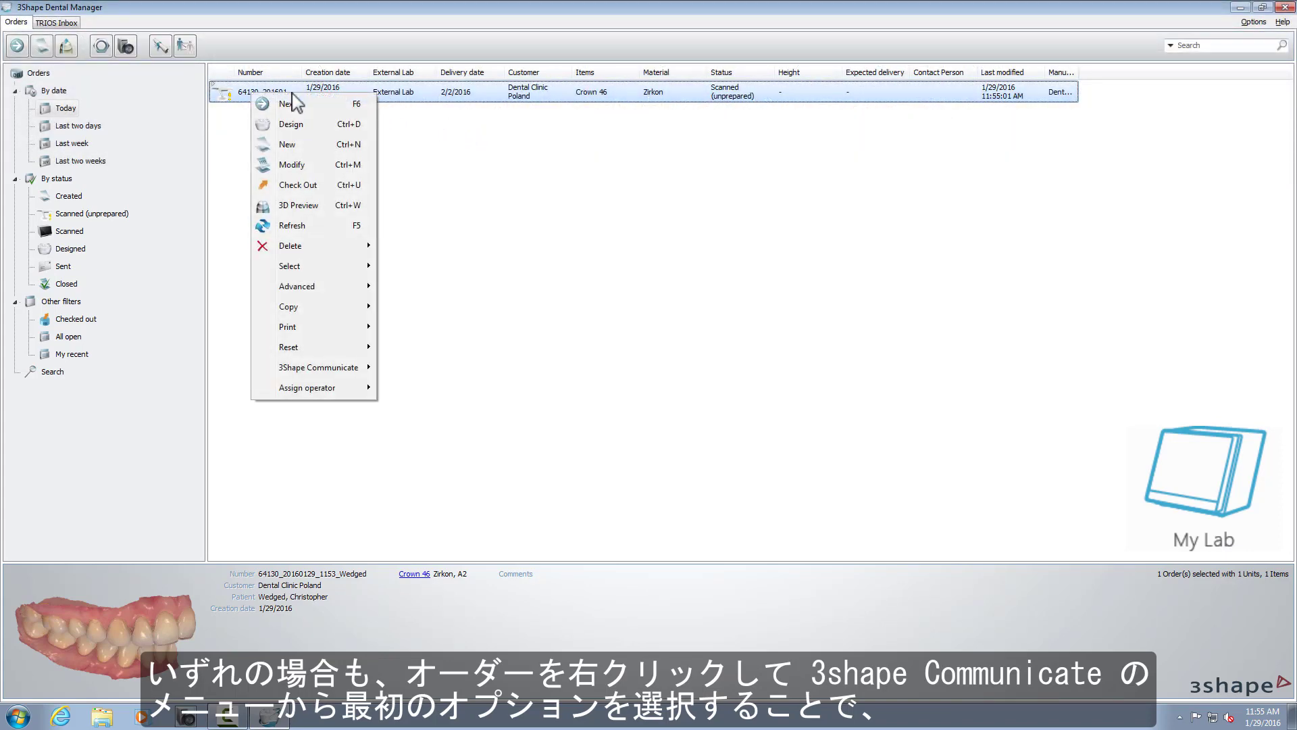
pyautogui.moveTo(335, 372)
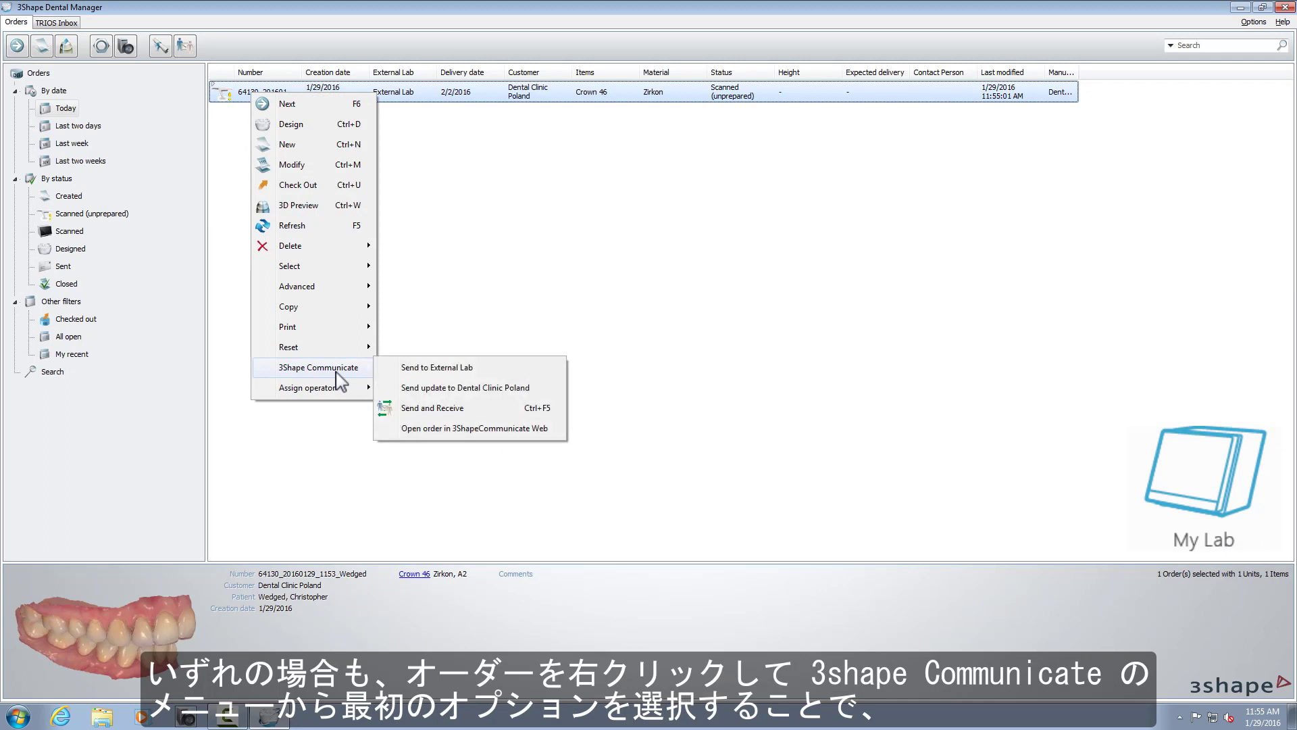
pyautogui.click(480, 371)
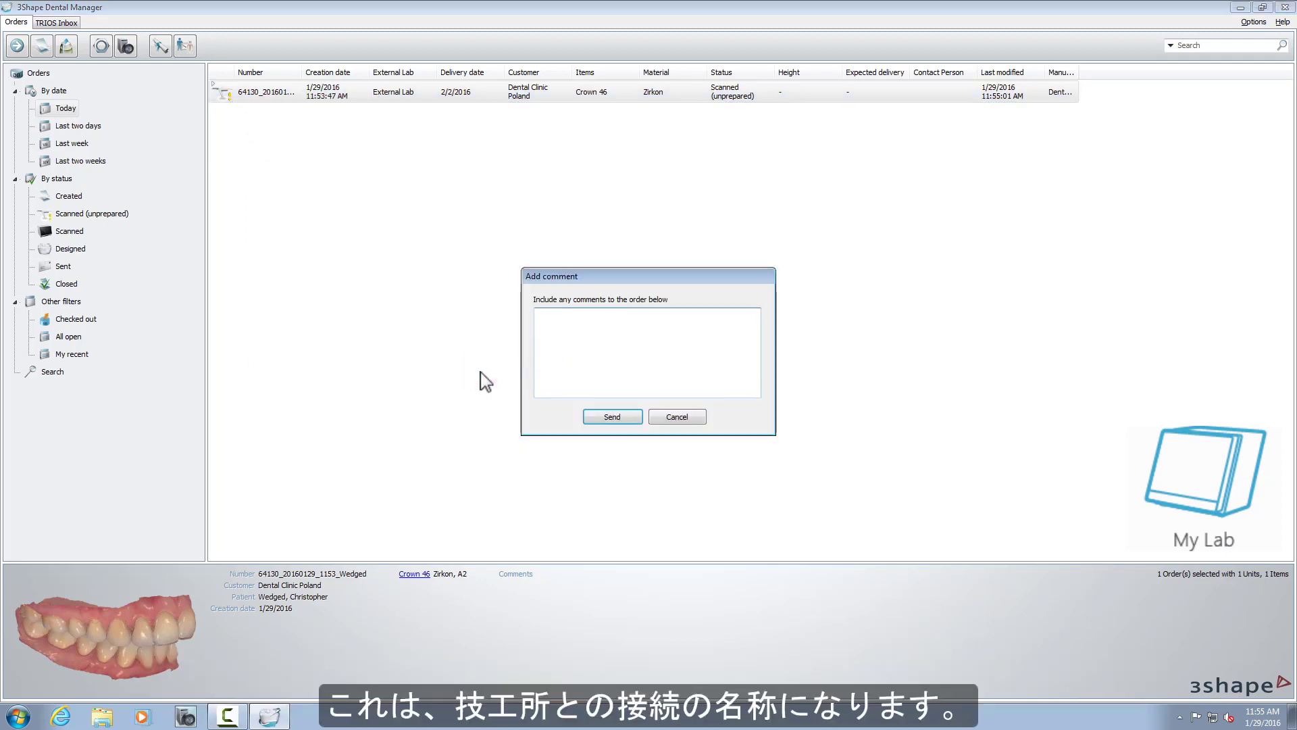
pyautogui.write('Send ready restoration to:')
pyautogui.press('Return')
pyautogui.write('DCP')
pyautogui.press('Return')
pyautogui.write('Zapada 8D')
pyautogui.press('Return')
pyautogui.write('71-033 Szczecin, Poland')
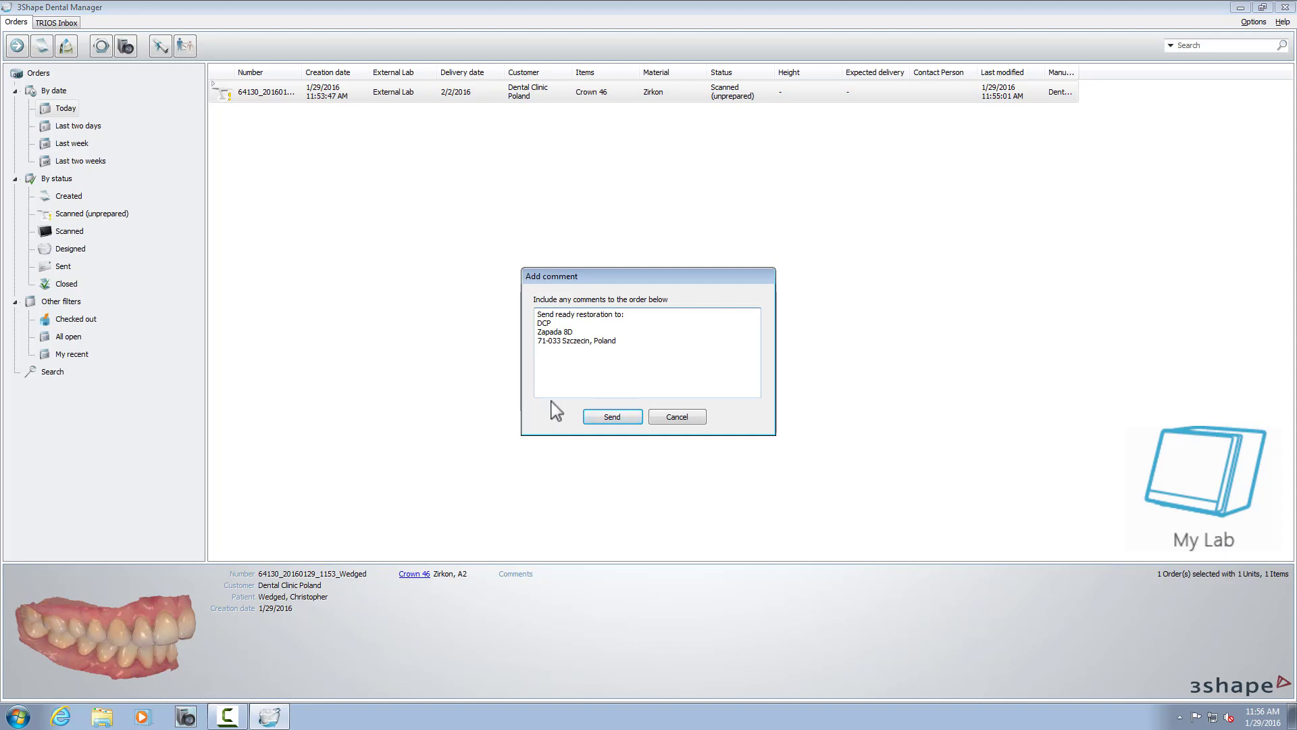
pyautogui.click(594, 425)
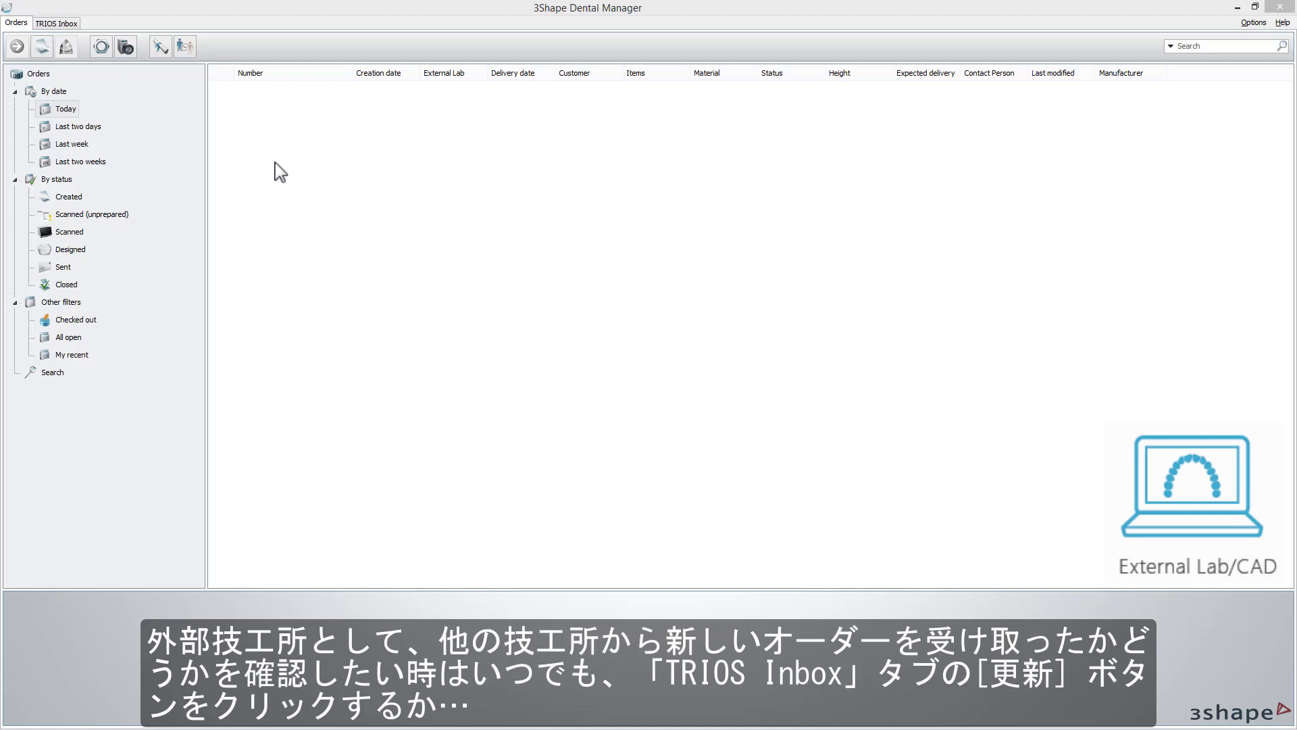
# Step: Refresh External Lab's TRIOS Inbox to receive the order from Dental Lab Poland
pyautogui.click(78, 25)
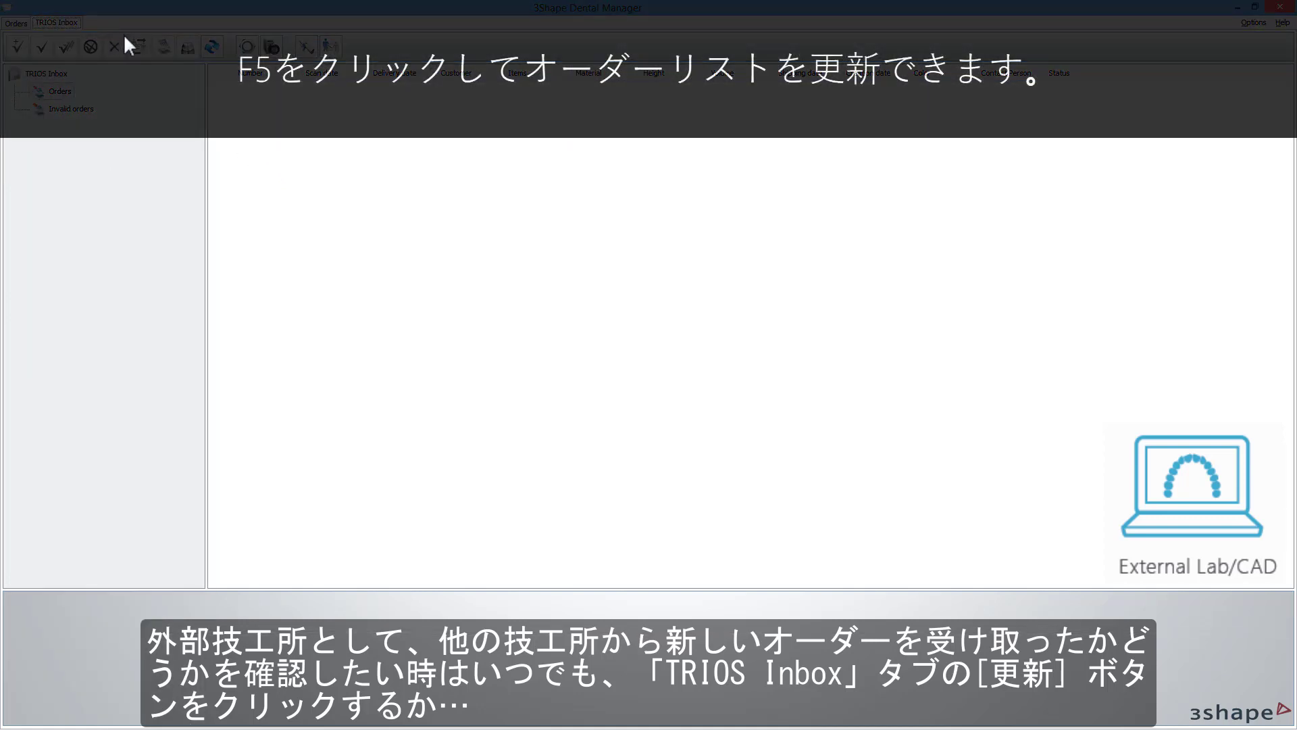
pyautogui.click(213, 54)
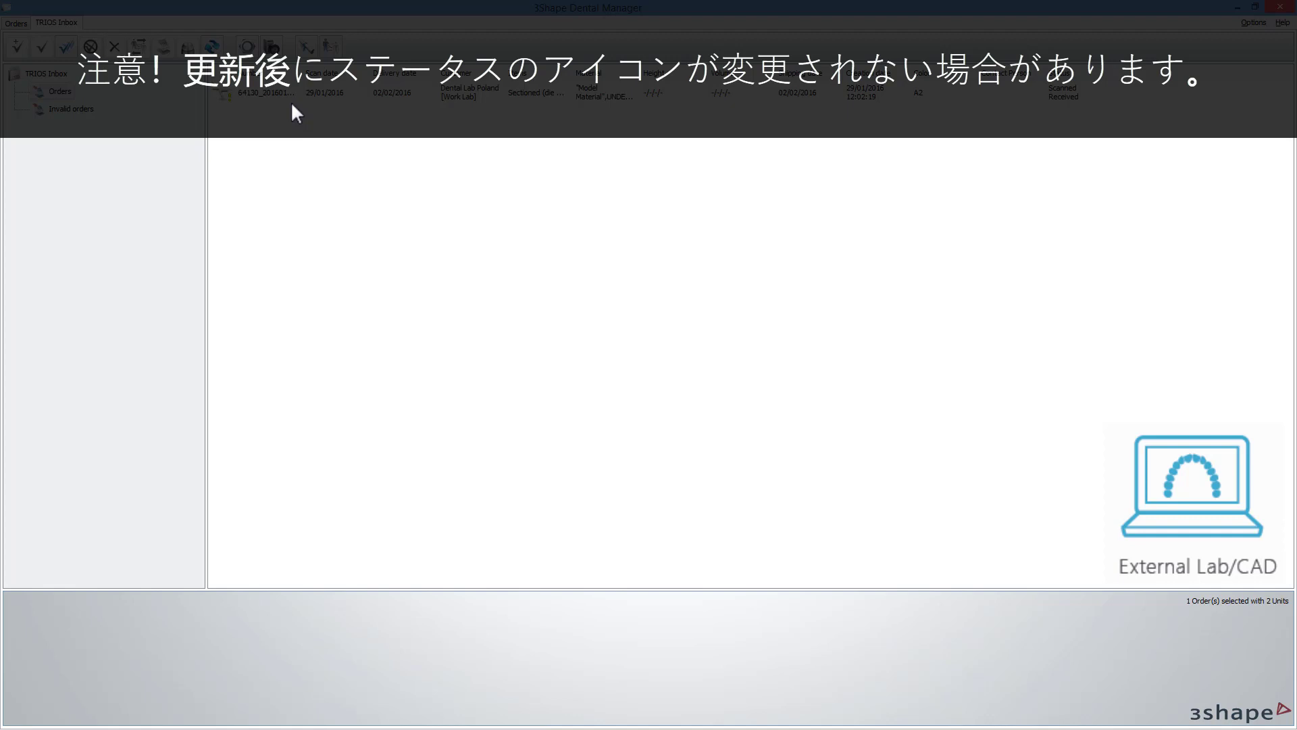
# Step: Accept the received crown order for production from the TRIOS Inbox
pyautogui.rightClick(283, 96)
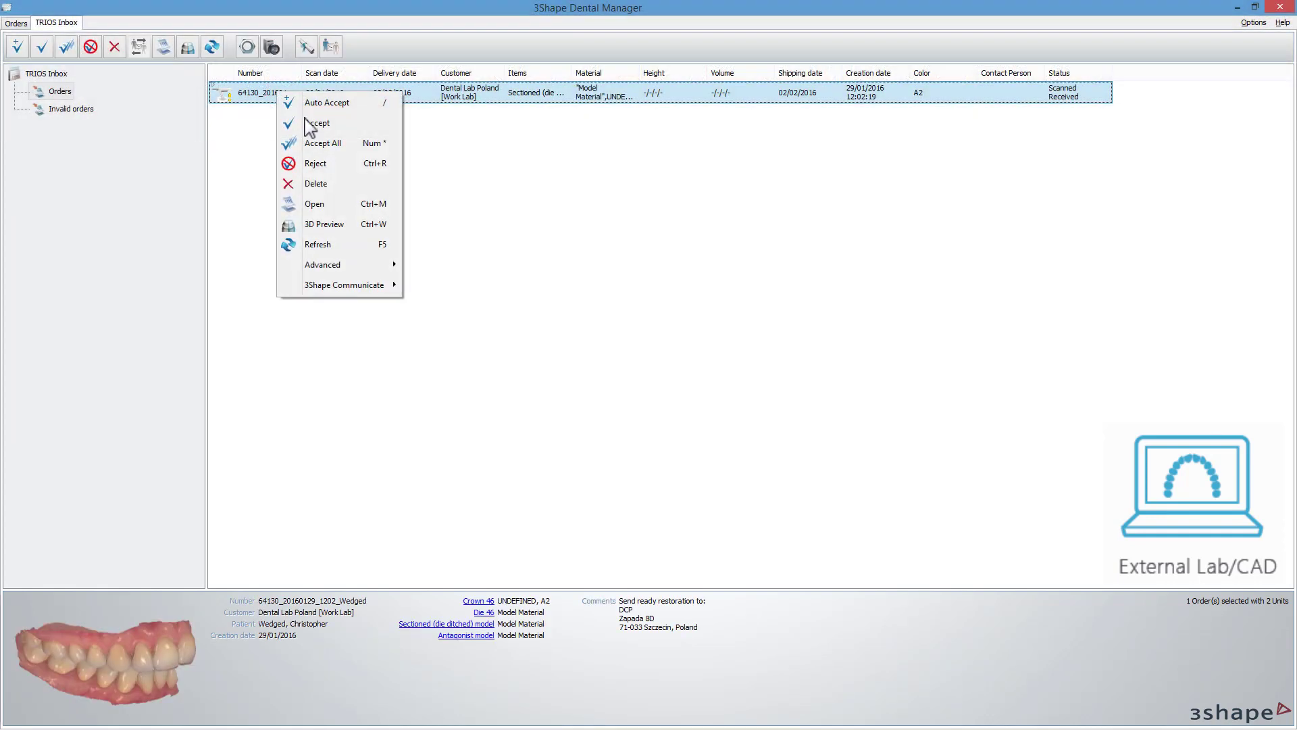
pyautogui.click(312, 125)
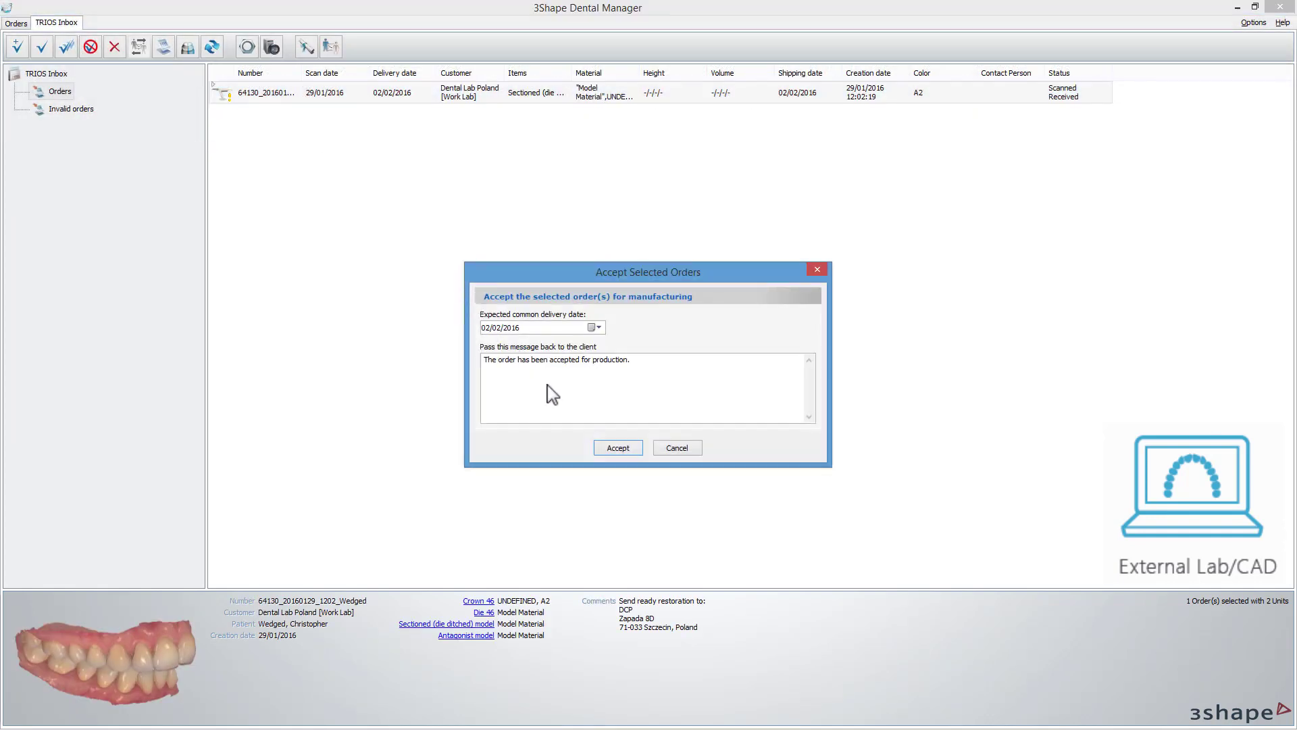
pyautogui.click(606, 448)
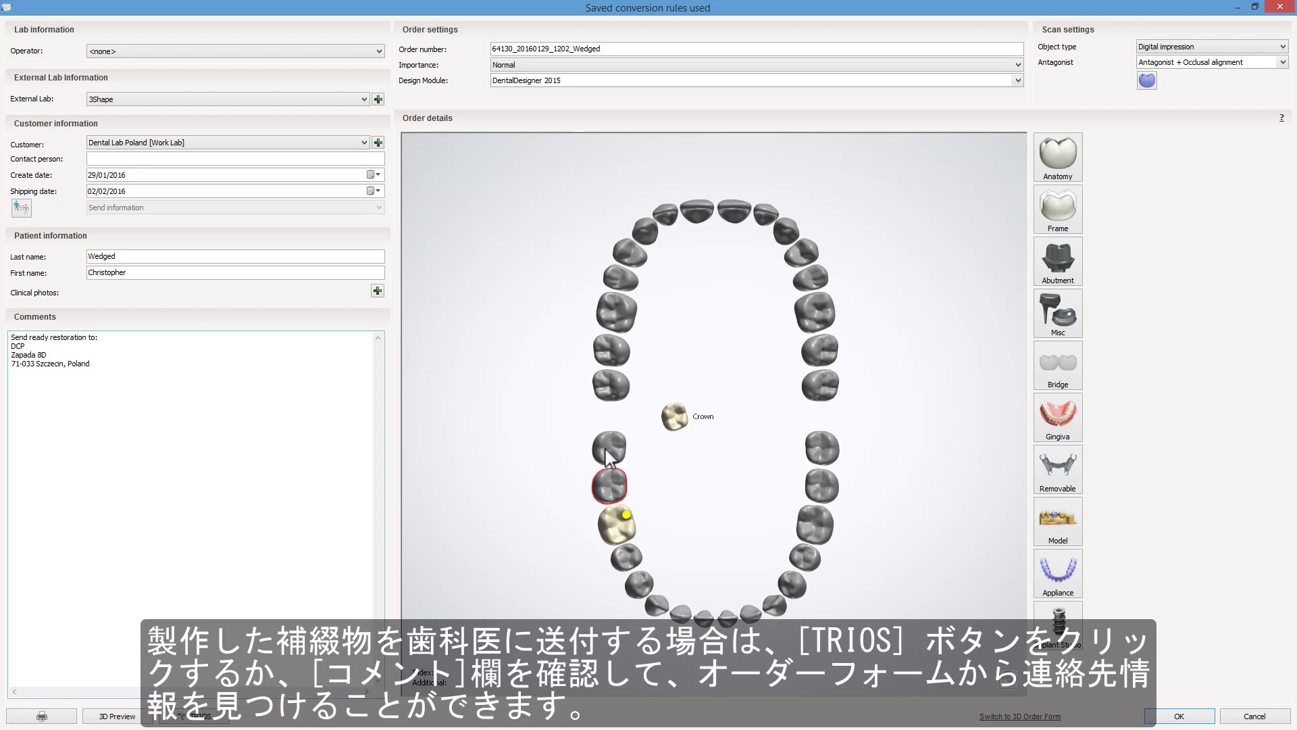
pyautogui.click(220, 718)
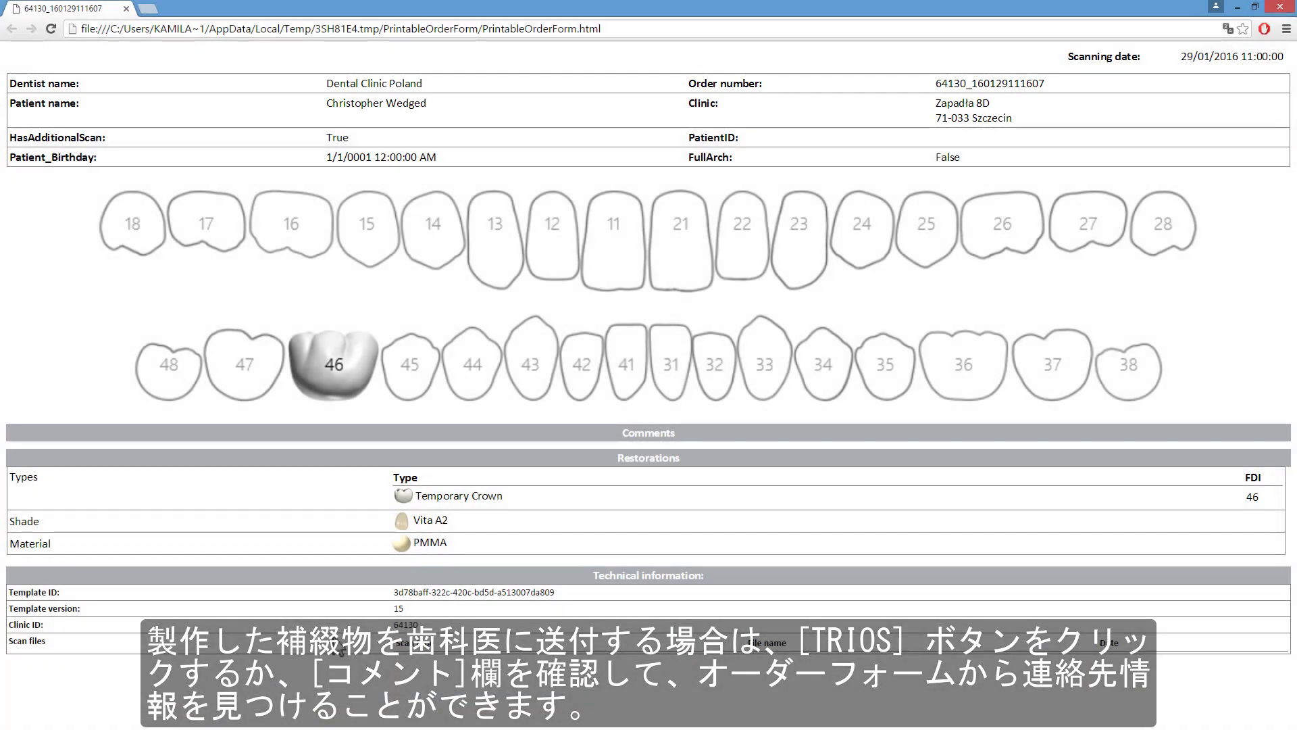
pyautogui.click(1280, 8)
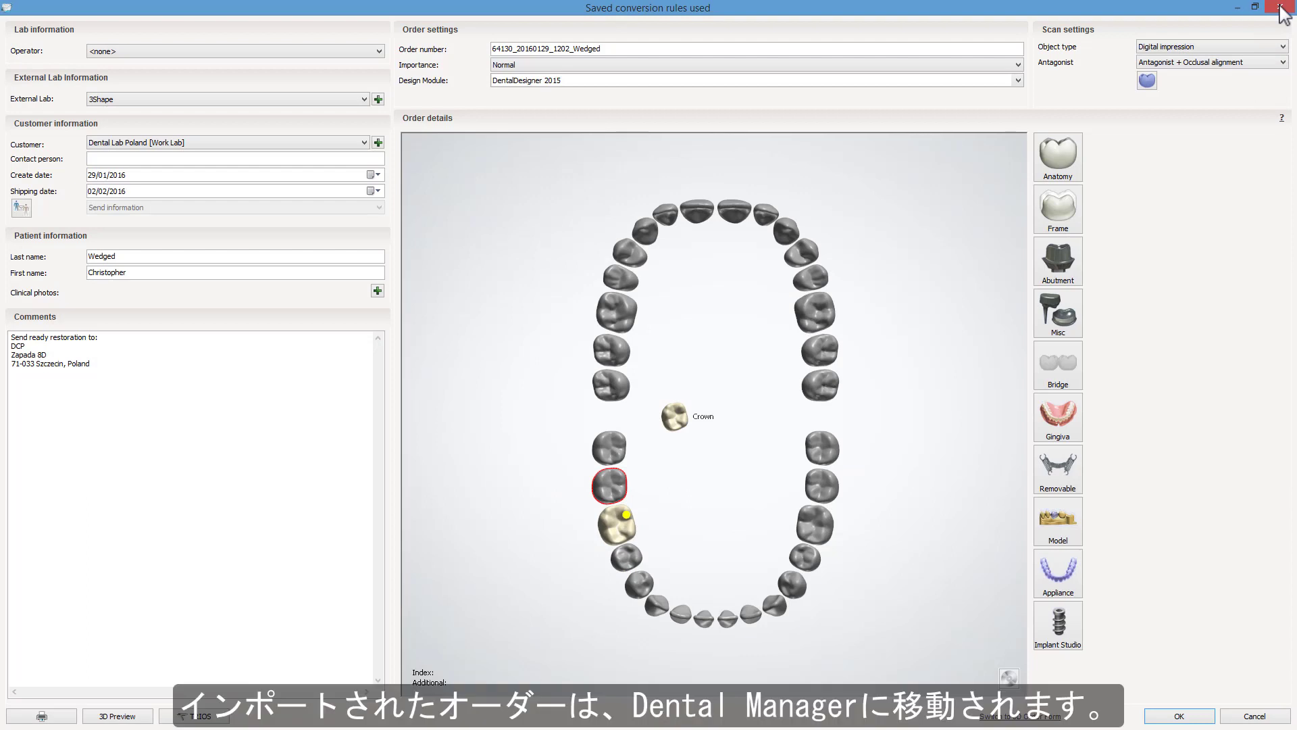
# Step: Save the order form, then open the imported crown order for design from the Orders list
pyautogui.click(1195, 714)
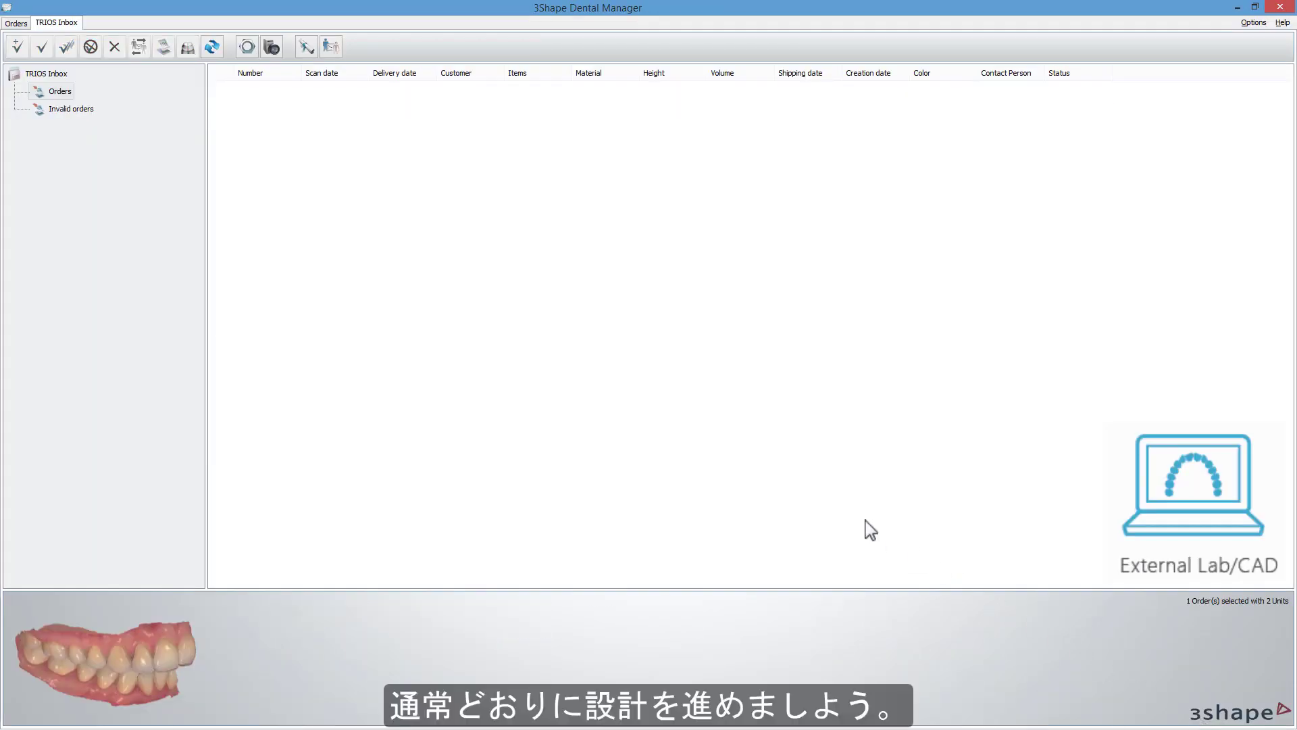
pyautogui.click(17, 25)
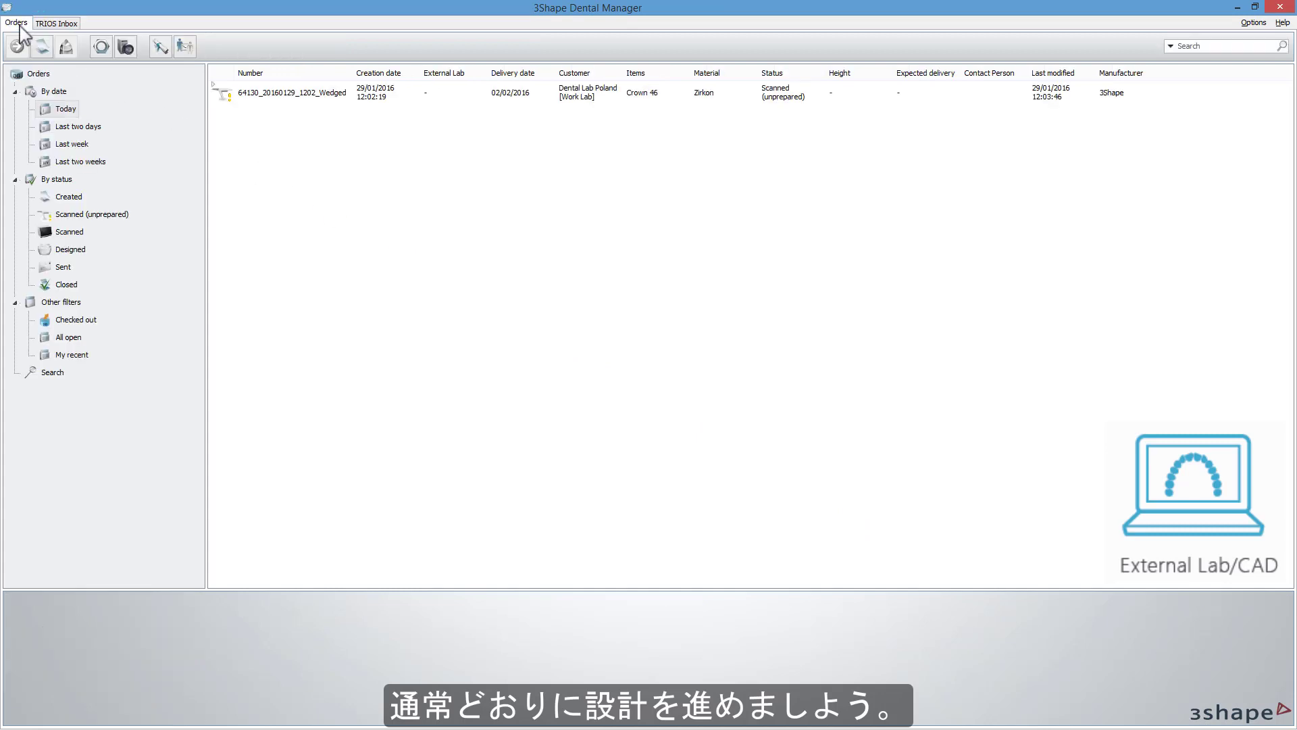
pyautogui.click(289, 100)
pyautogui.rightClick(294, 102)
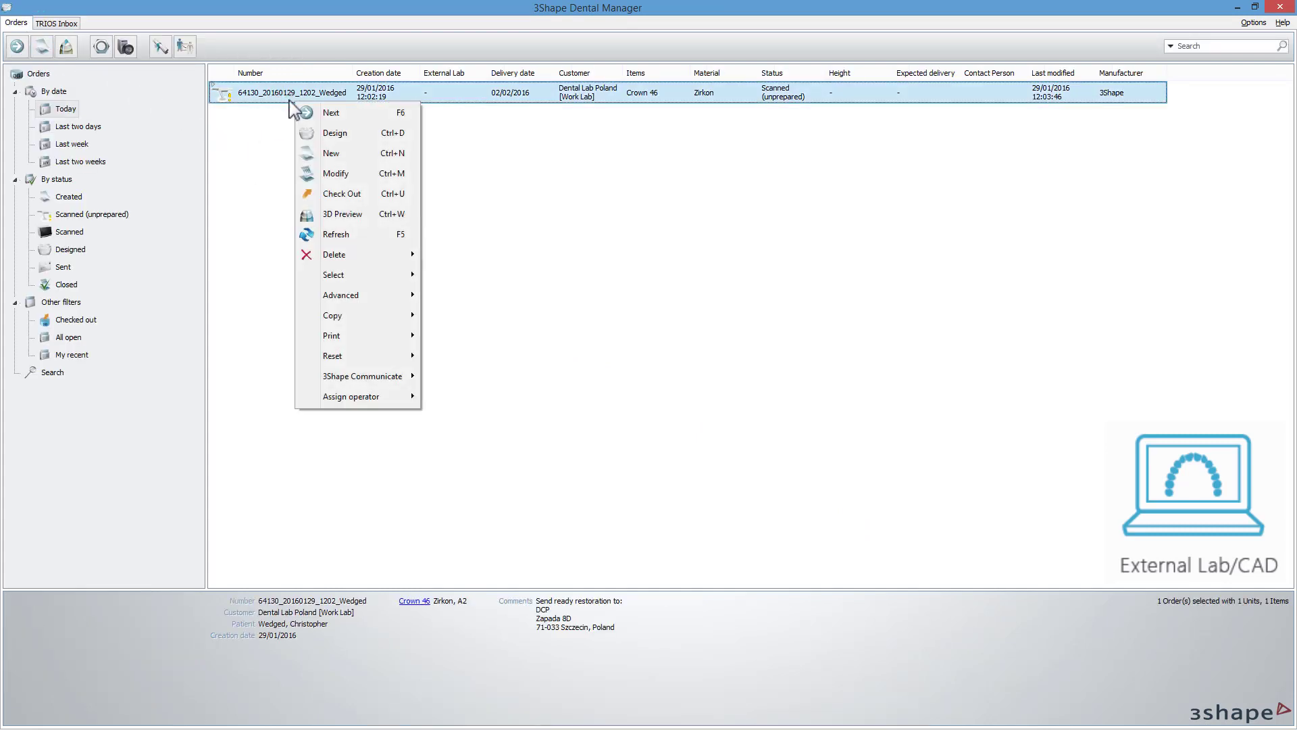
pyautogui.click(346, 138)
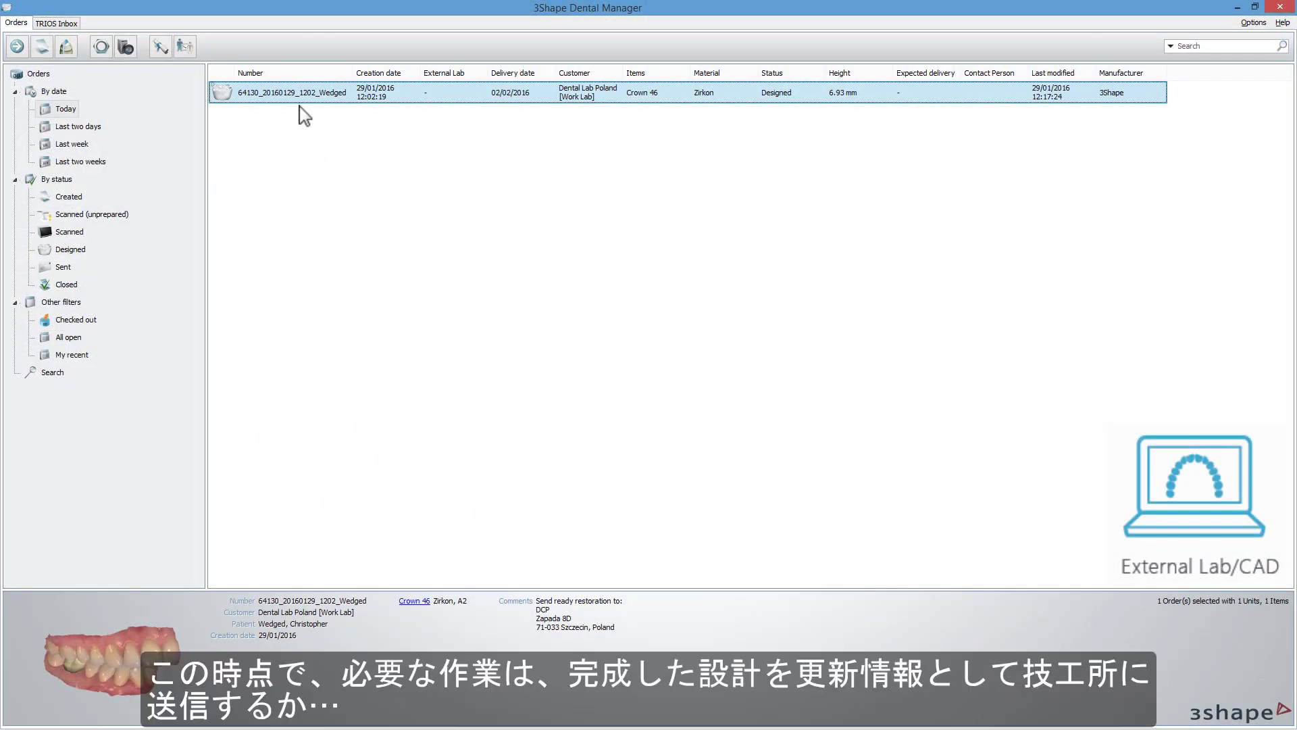
# Step: Send the design update to Dental Lab Poland, replacing the comment with 'Please check, before production.'
pyautogui.rightClick(295, 95)
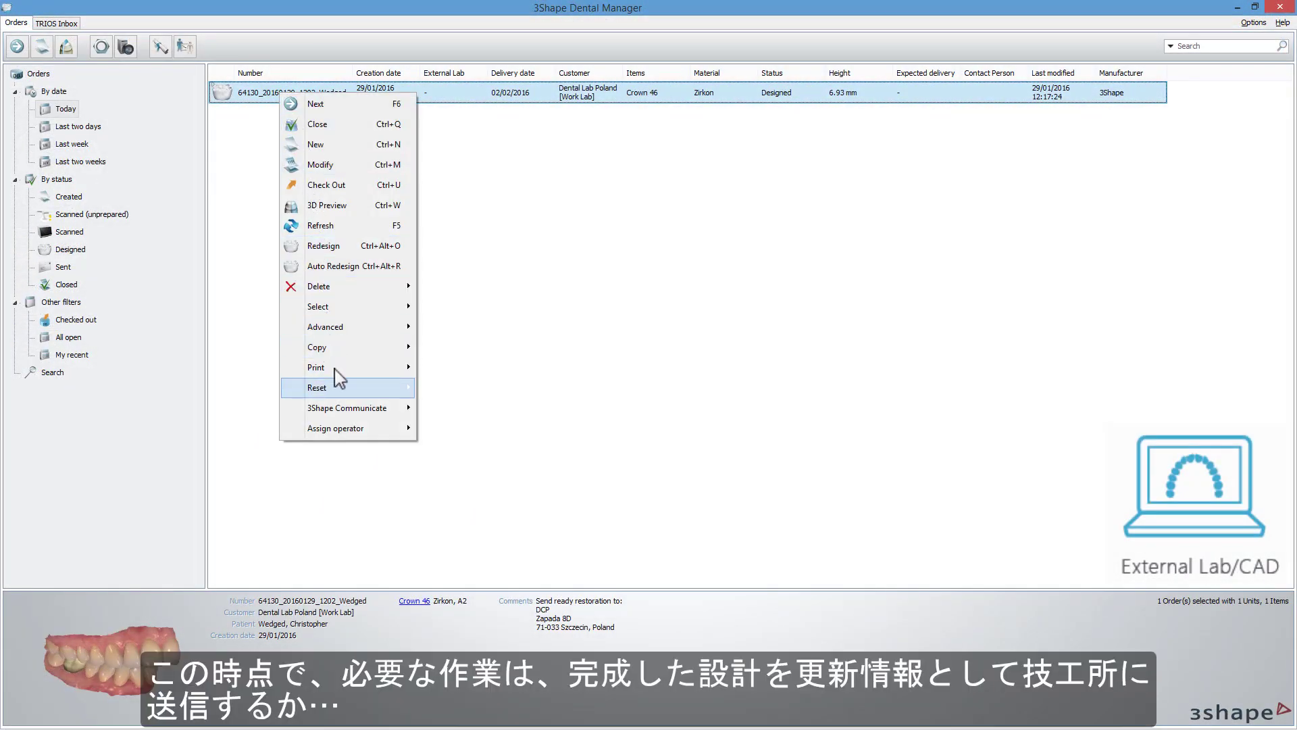
pyautogui.moveTo(341, 414)
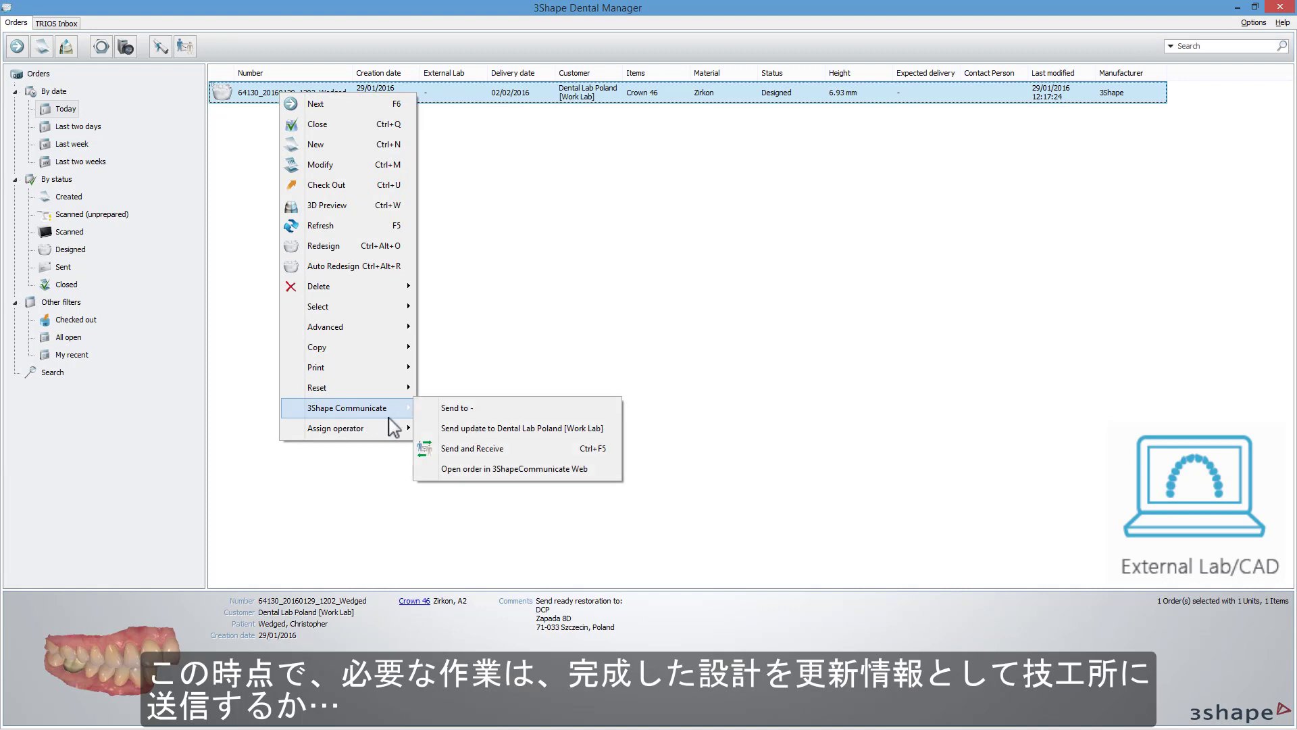
pyautogui.click(477, 429)
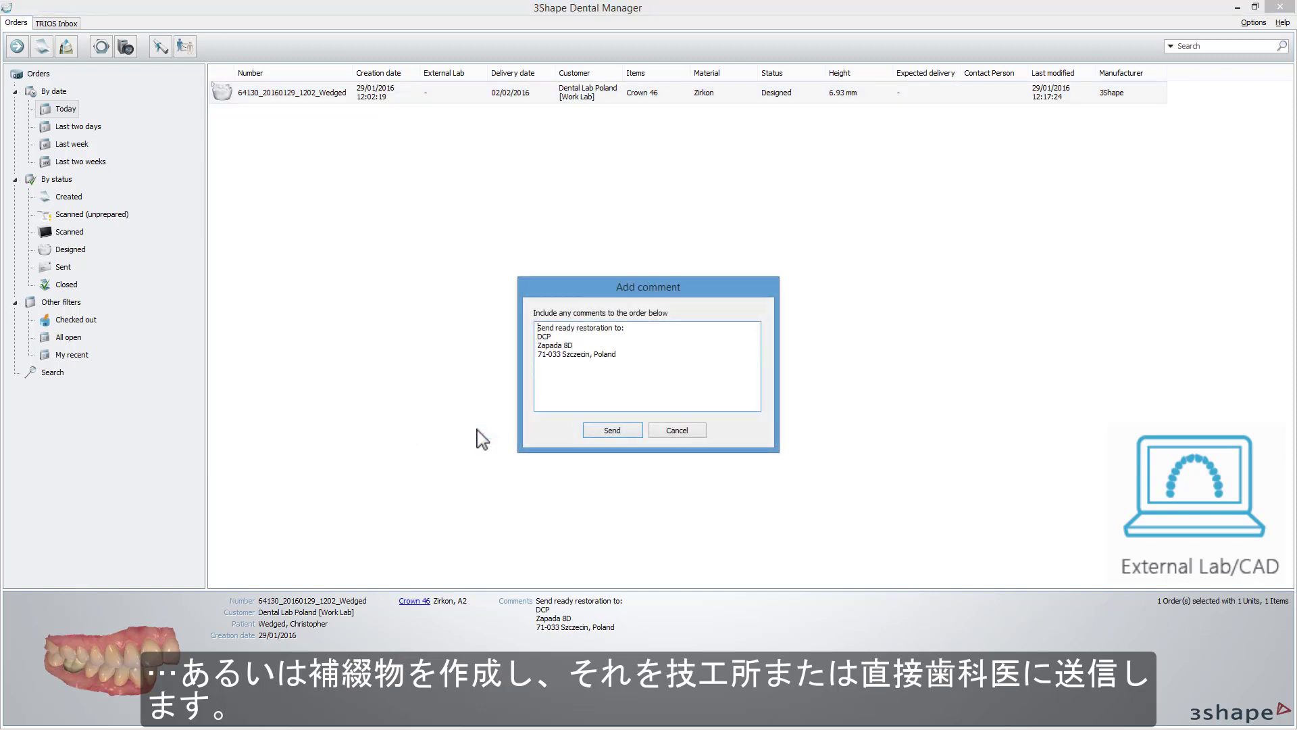
pyautogui.hotkey('ctrl', 'a')
pyautogui.write('Please check, before production.')
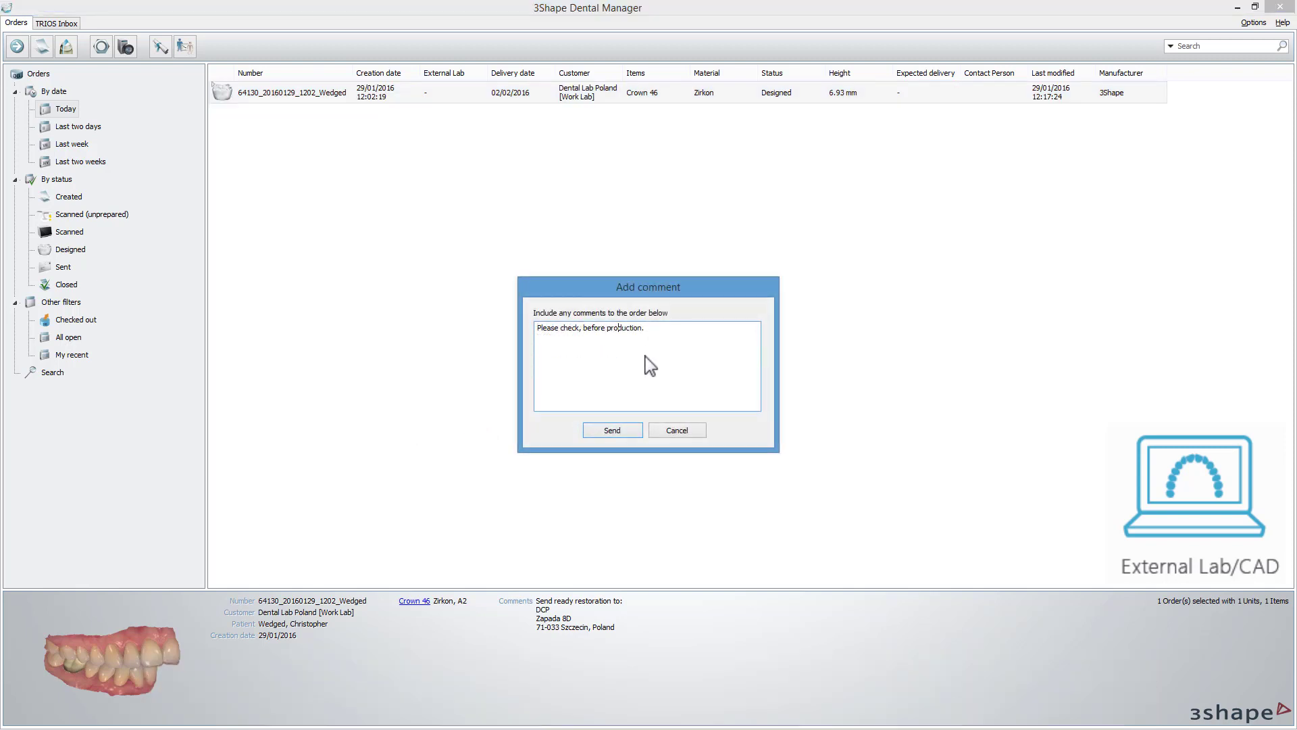
pyautogui.click(633, 434)
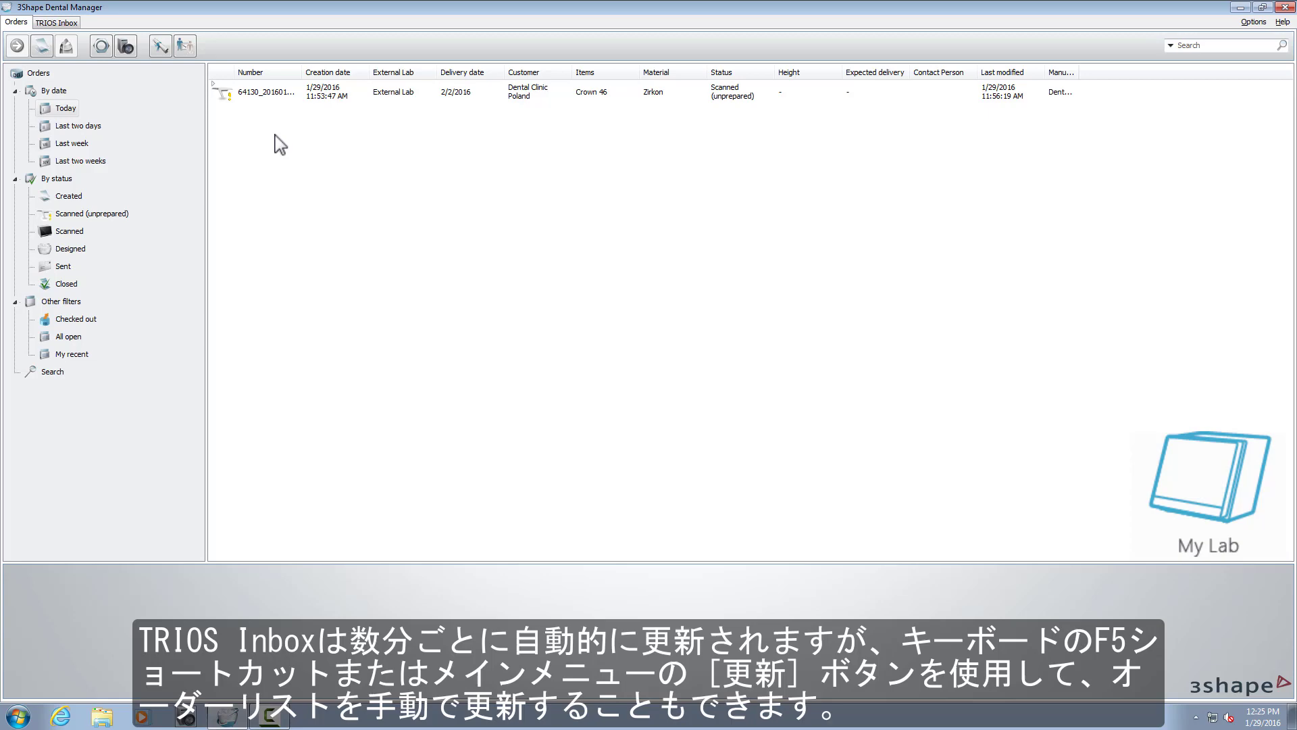
# Step: Synchronize with 3Shape Communicate (F5) and select the crown order now Designed at 6.93 mm
pyautogui.press('F5')
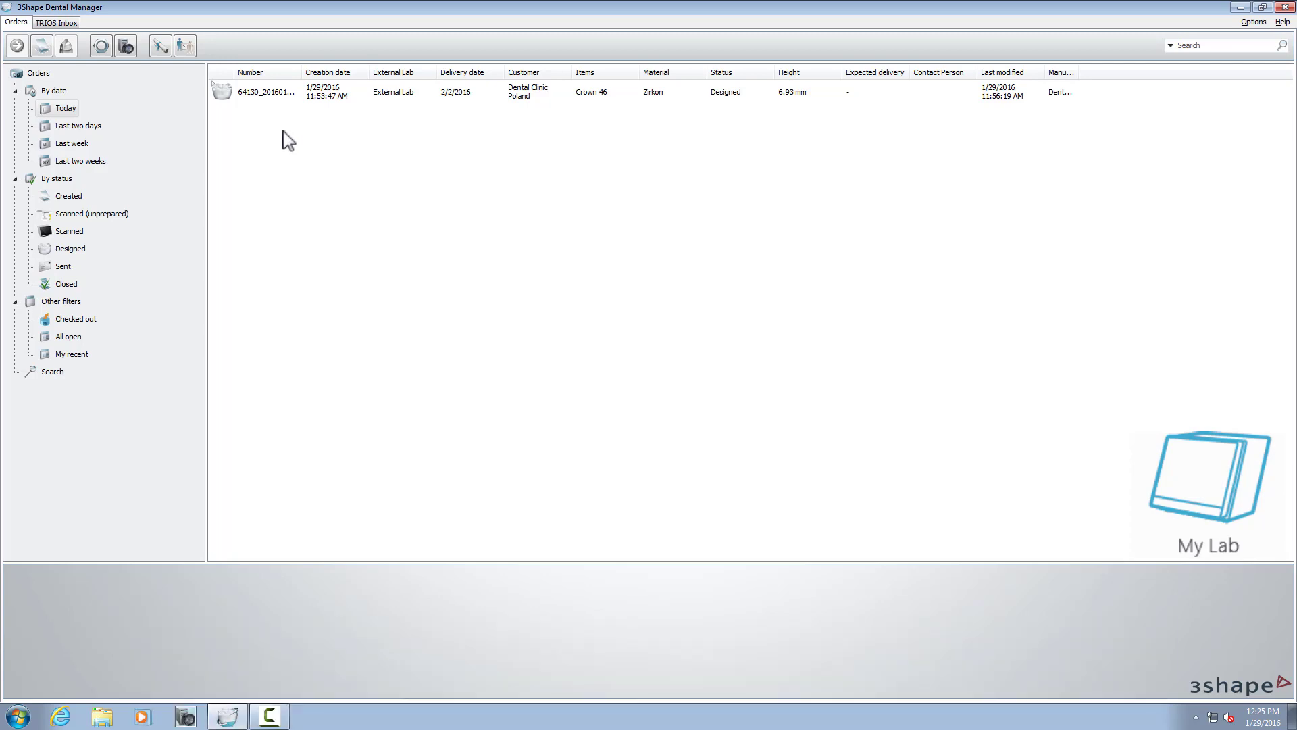
pyautogui.click(360, 98)
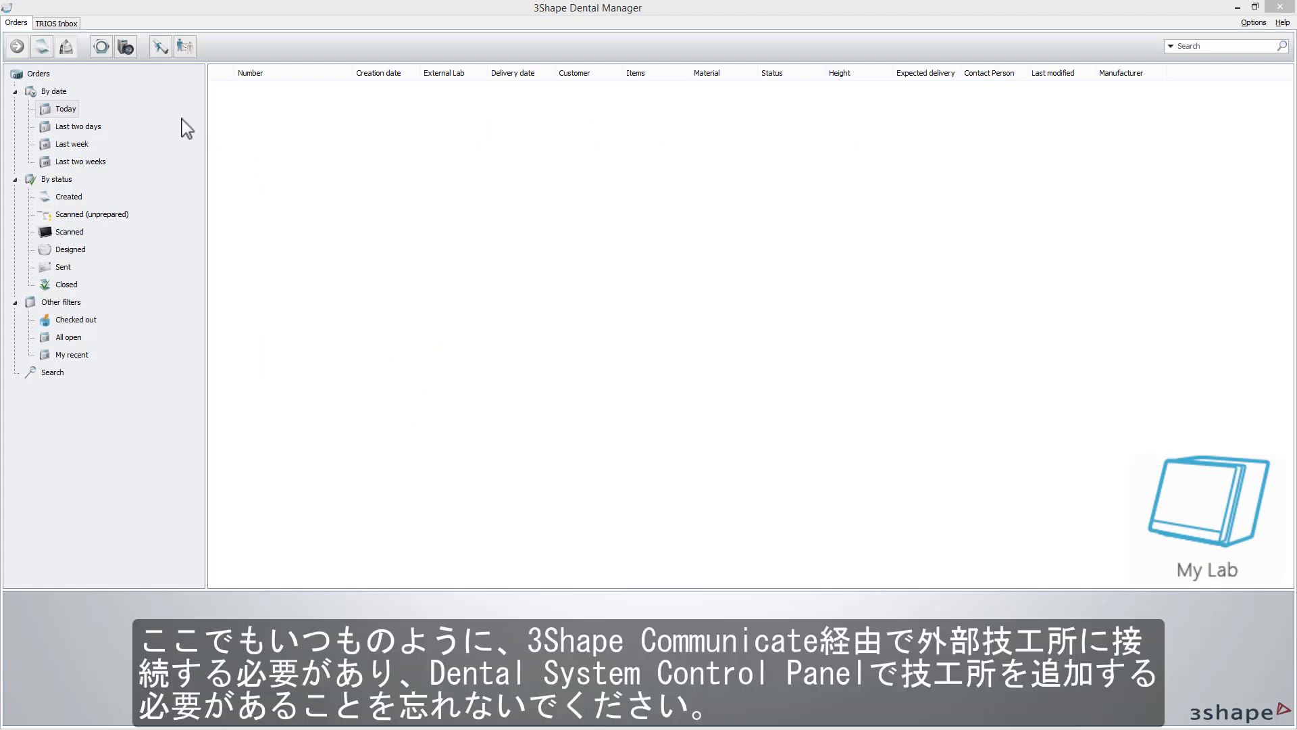
# Step: Start a new order addressed to External Lab
pyautogui.click(43, 47)
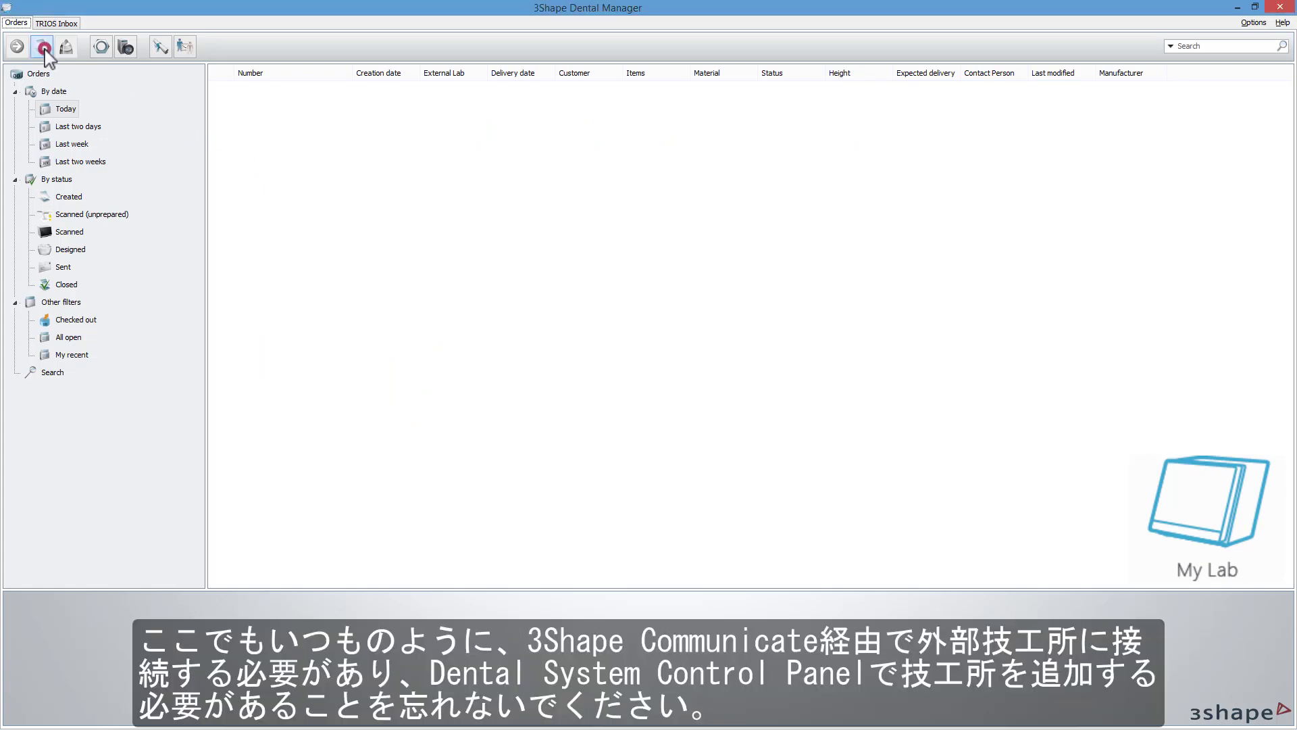
pyautogui.click(256, 103)
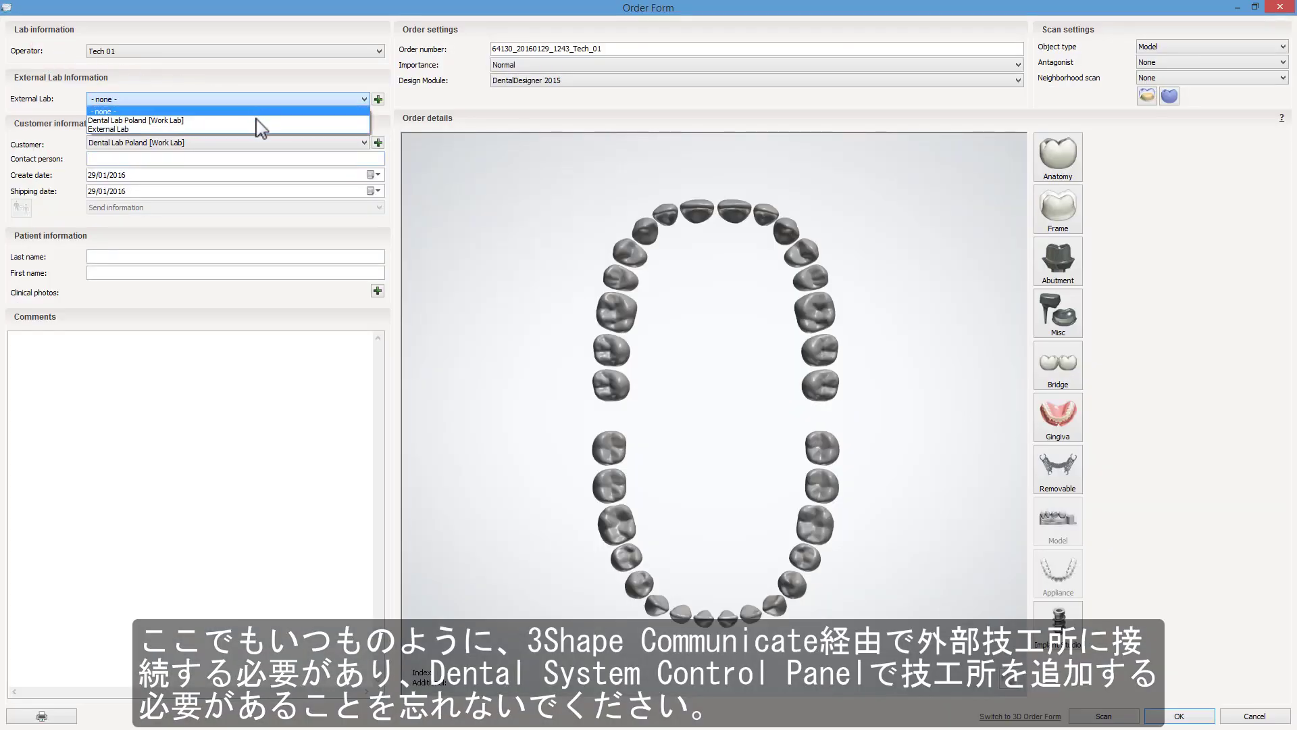
pyautogui.click(262, 120)
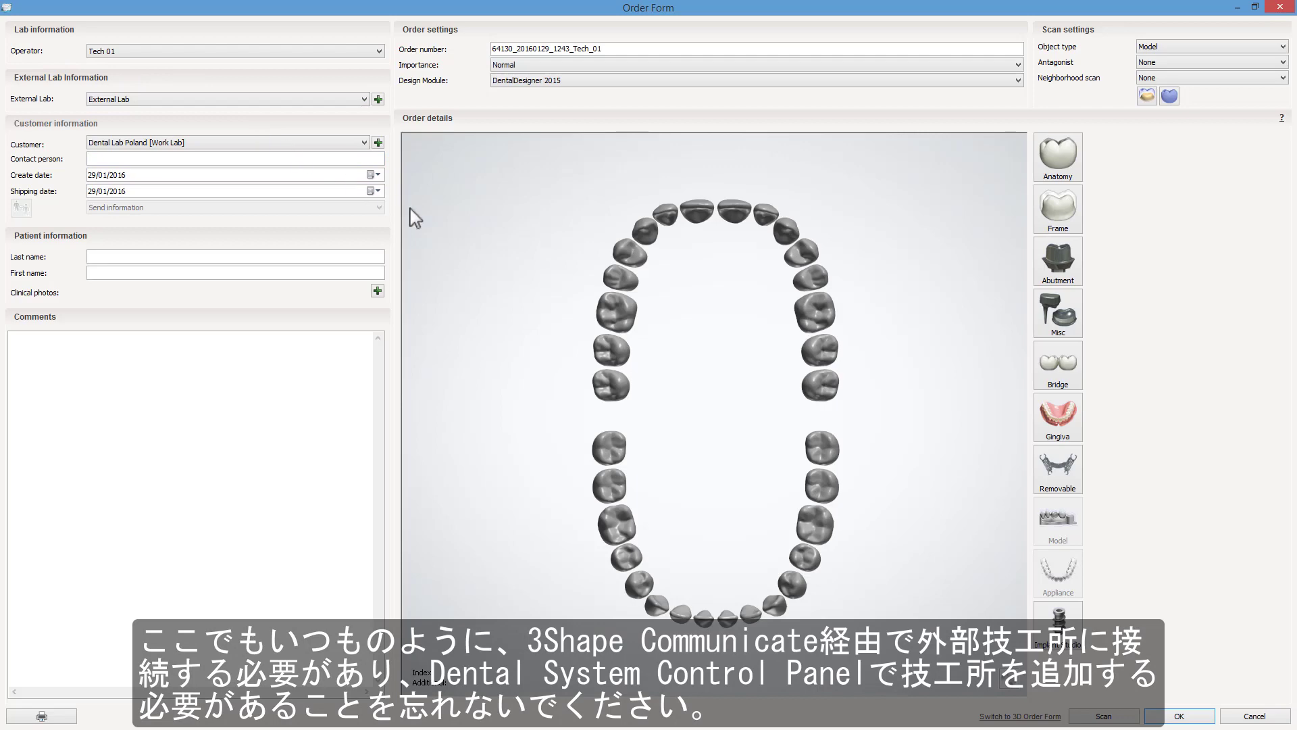
# Step: Add a Zirkon anatomy crown on the upper molar, commenting 'make tight contact points'
pyautogui.click(612, 314)
pyautogui.click(1059, 166)
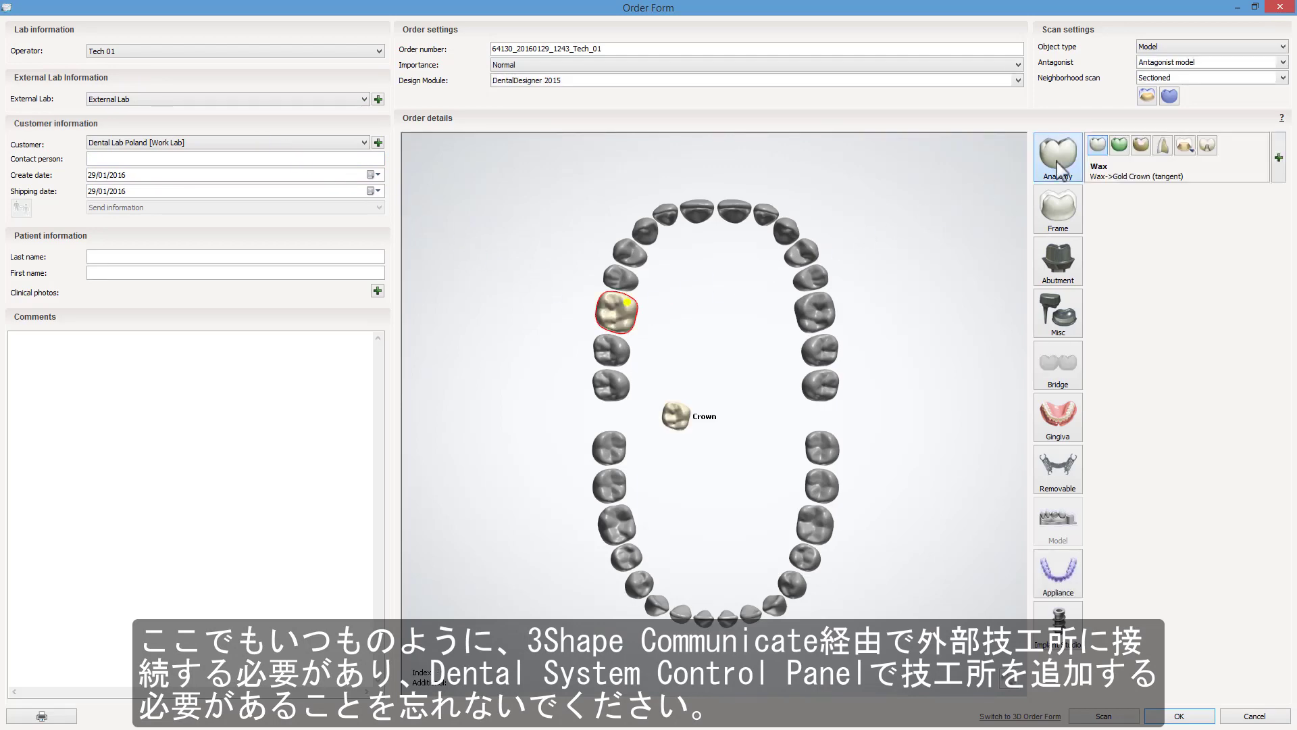
pyautogui.click(1276, 151)
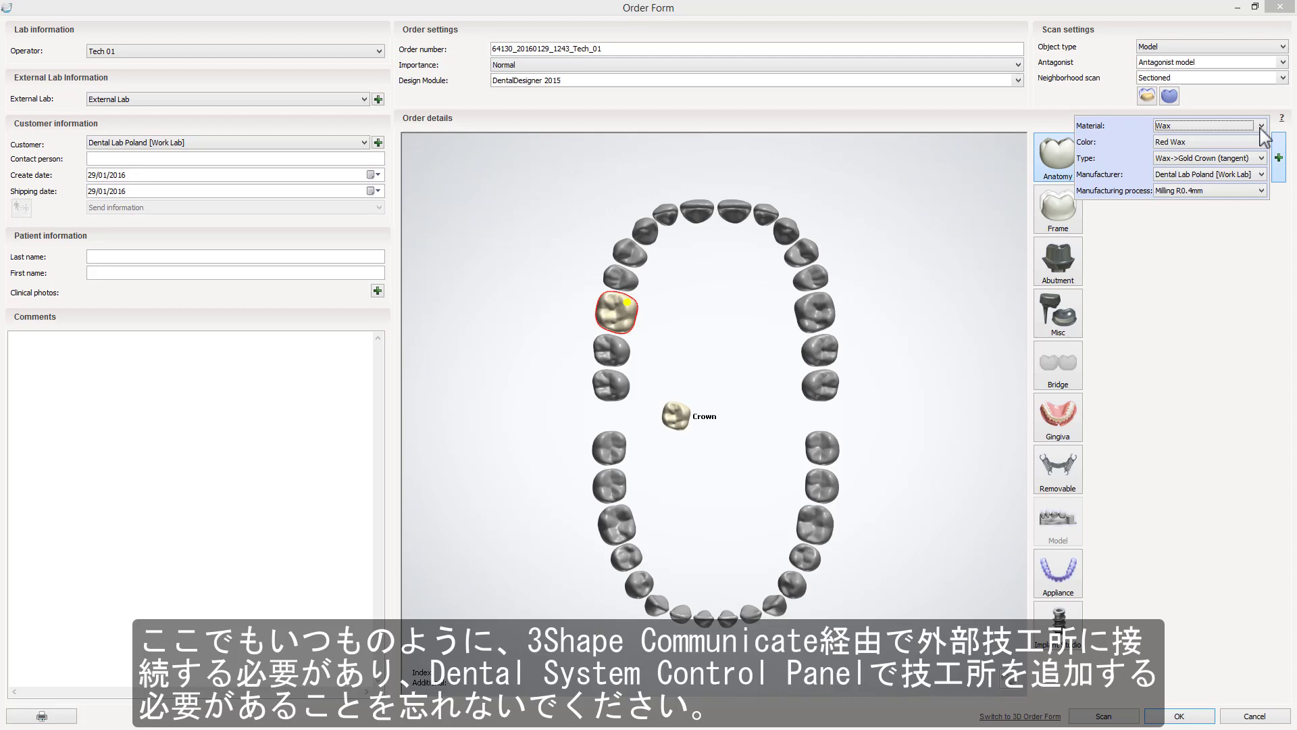
pyautogui.click(1261, 126)
pyautogui.click(1258, 145)
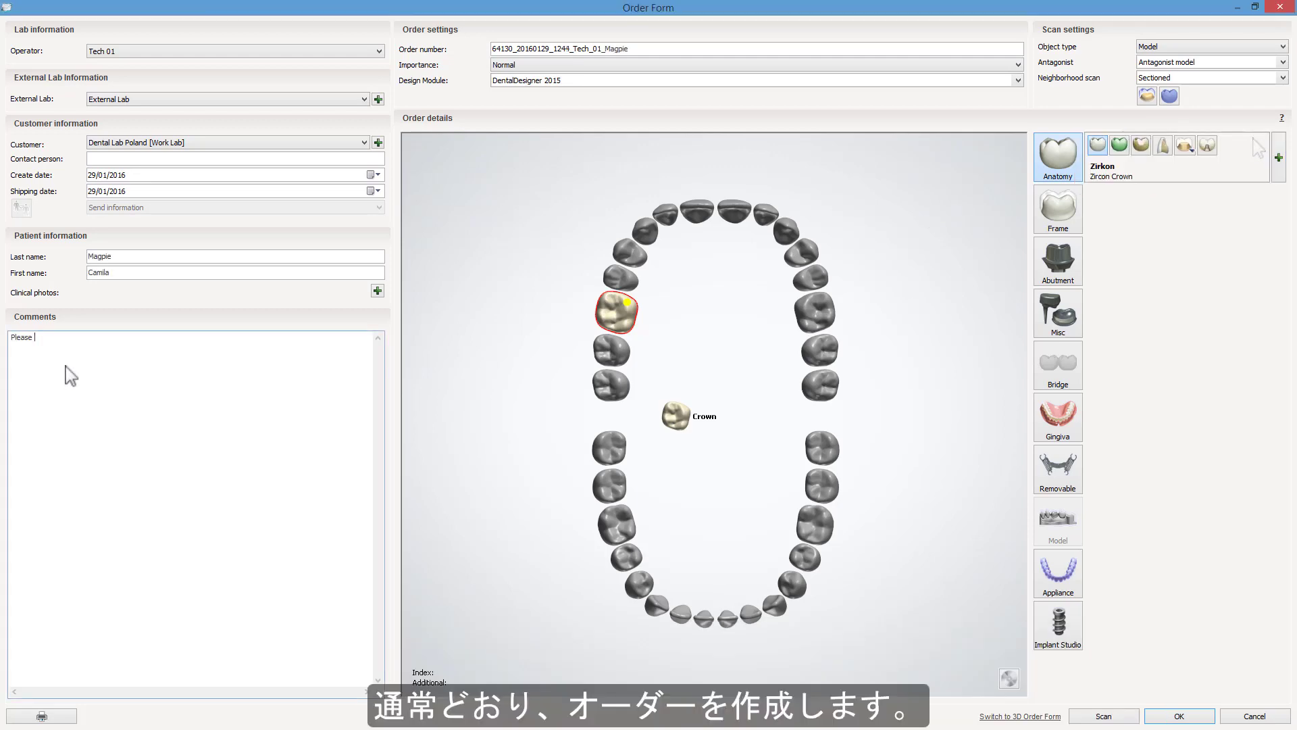
pyautogui.write('make ti')
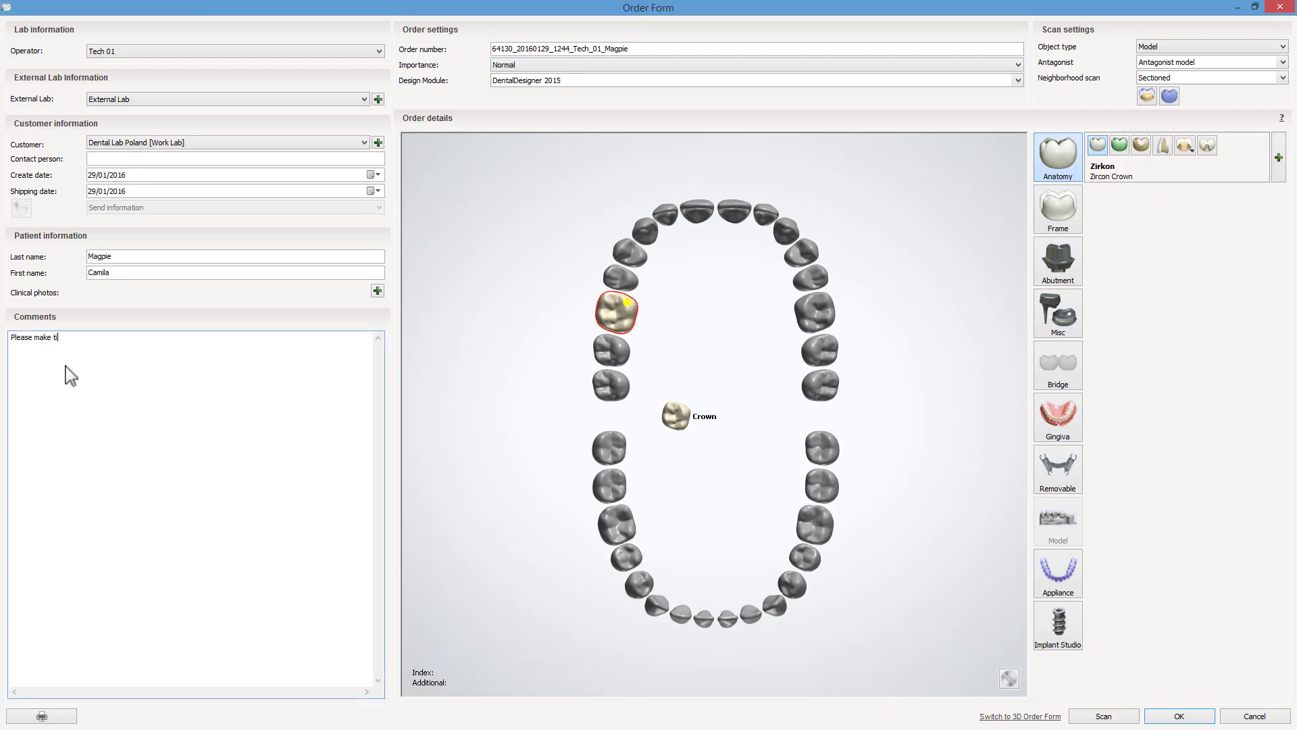
pyautogui.write('ght contact p')
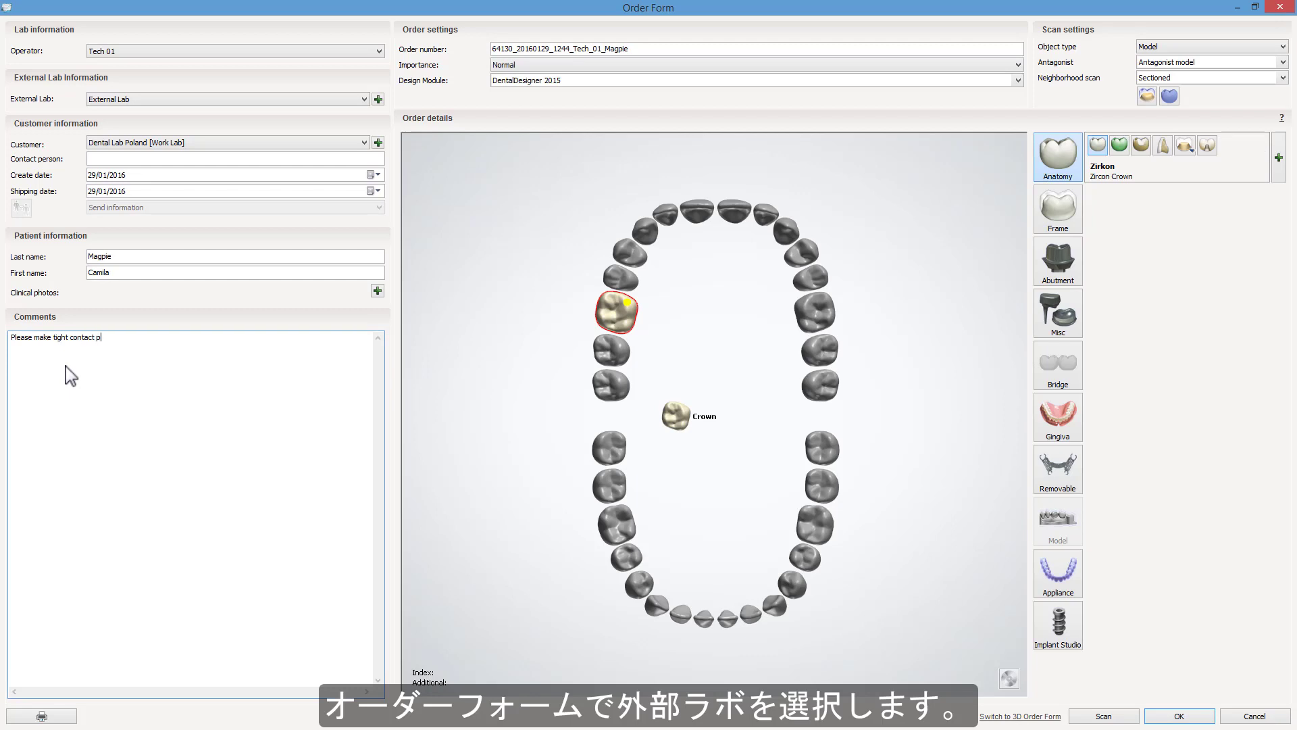
pyautogui.write('oints.')
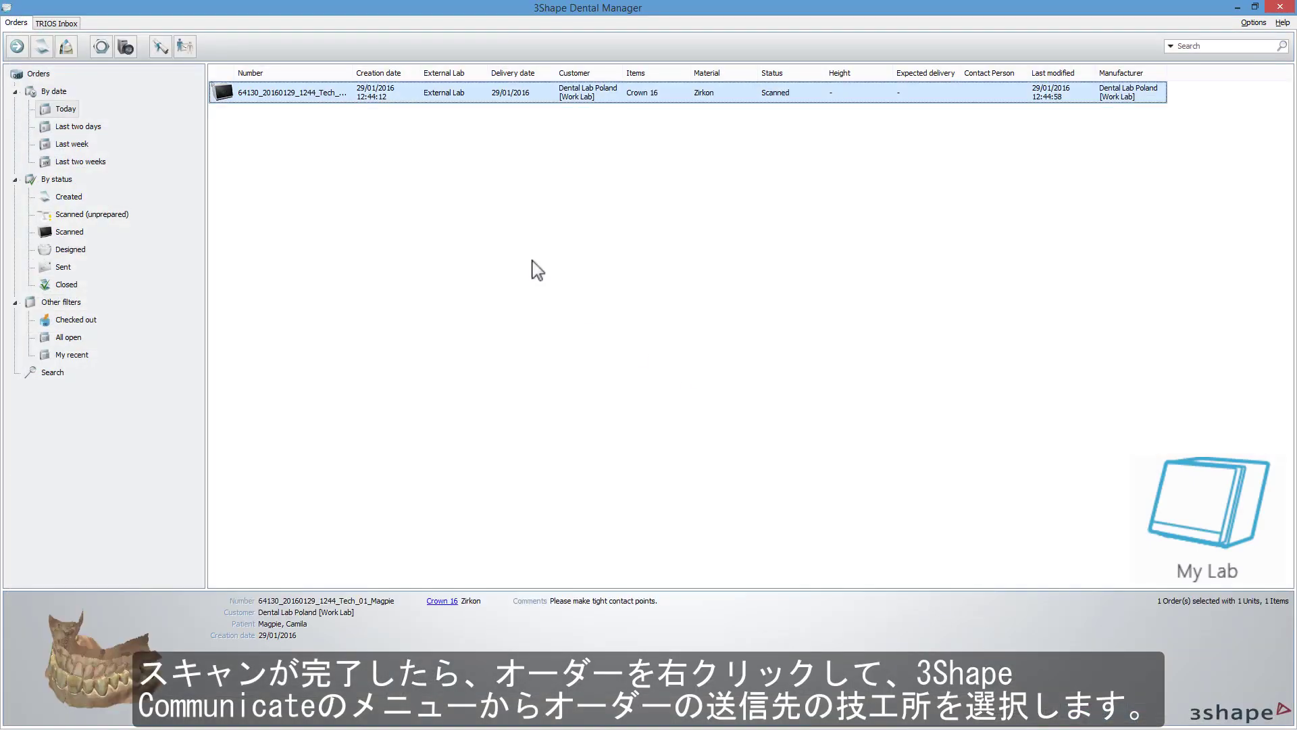
# Step: Send the Crown 16 Zirkon order to External Lab through 3Shape Communicate, keeping its comment
pyautogui.rightClick(321, 94)
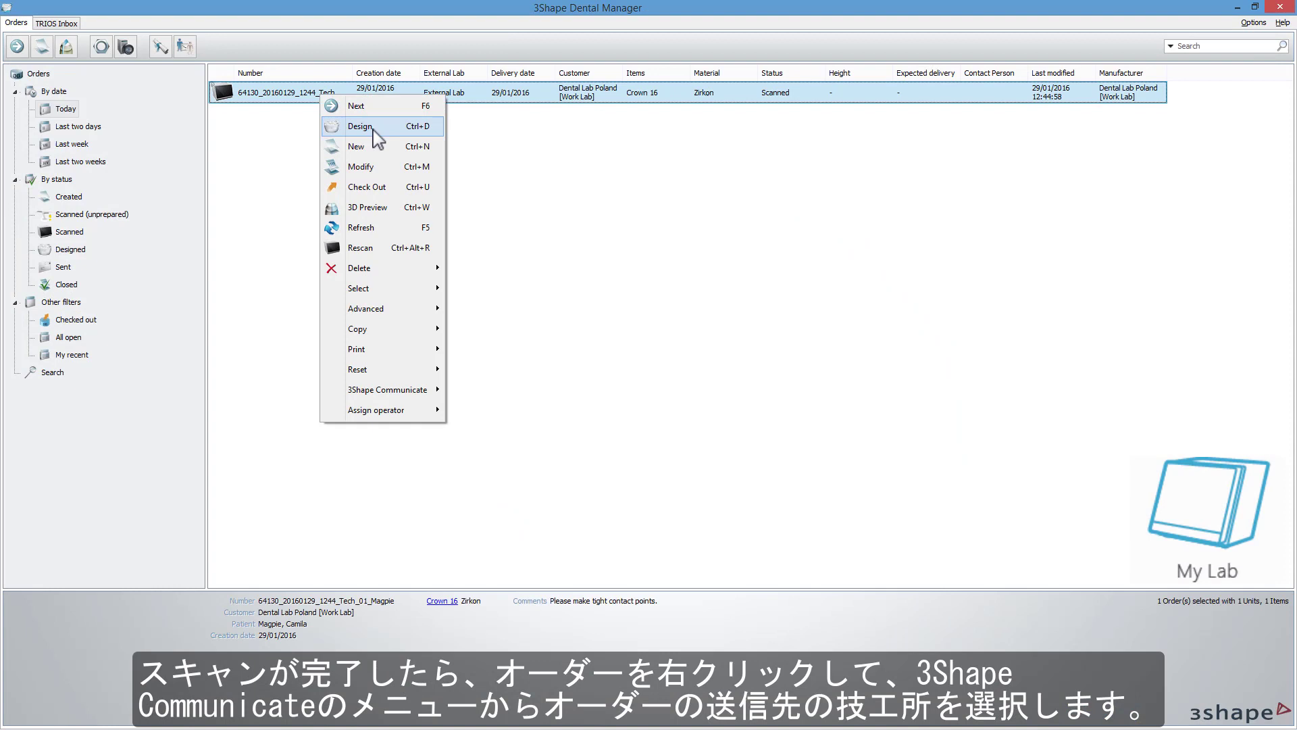
pyautogui.moveTo(392, 391)
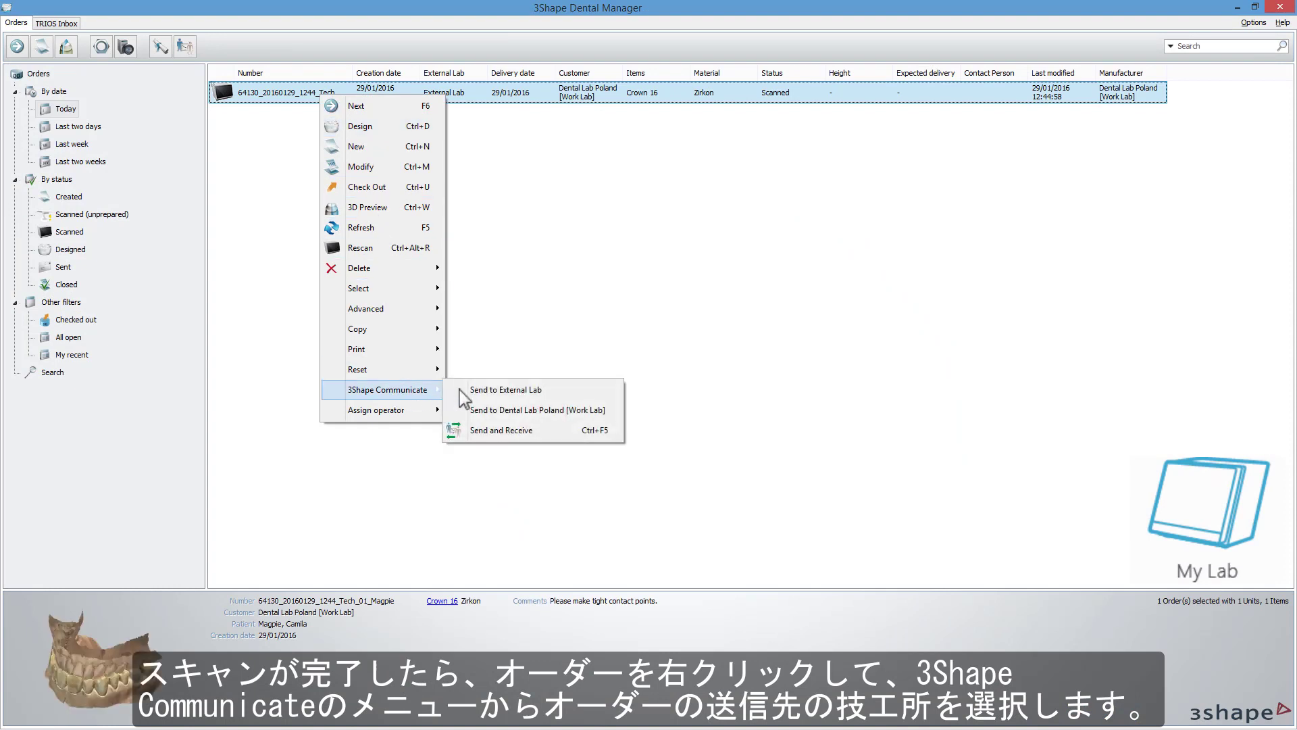
pyautogui.click(546, 390)
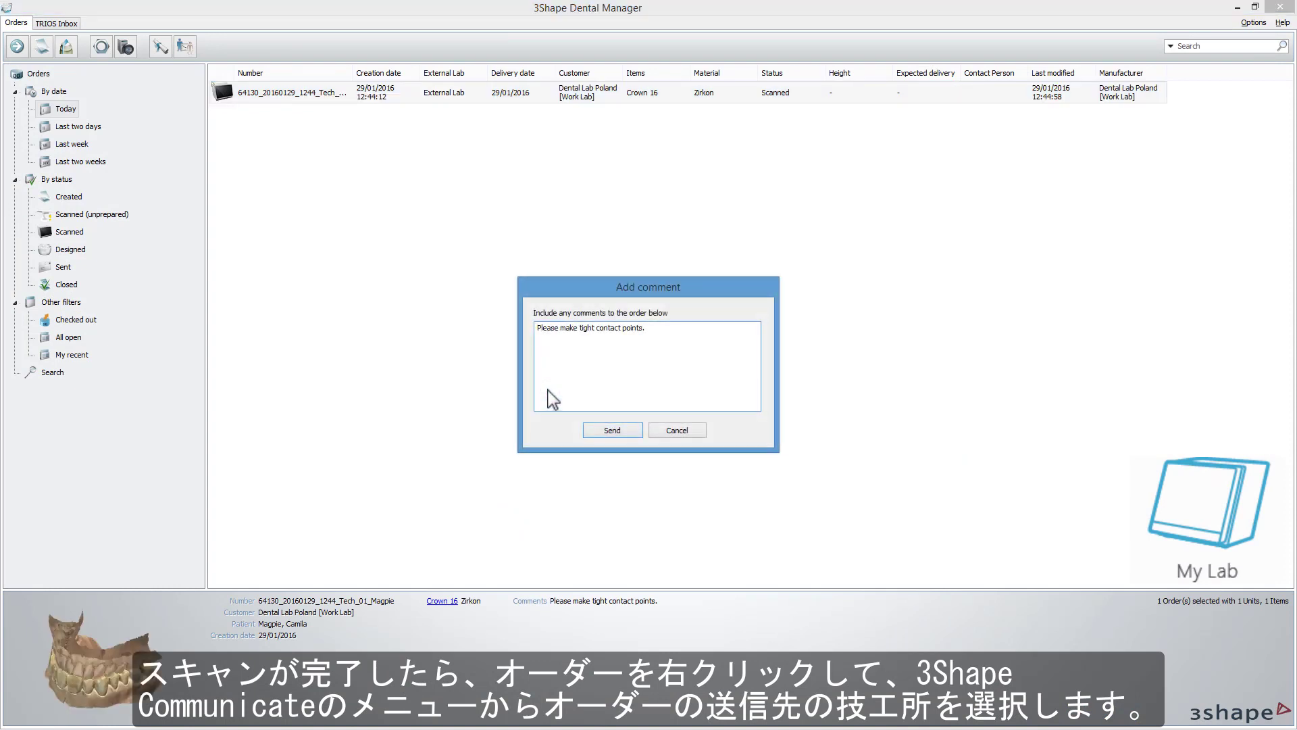
pyautogui.click(598, 431)
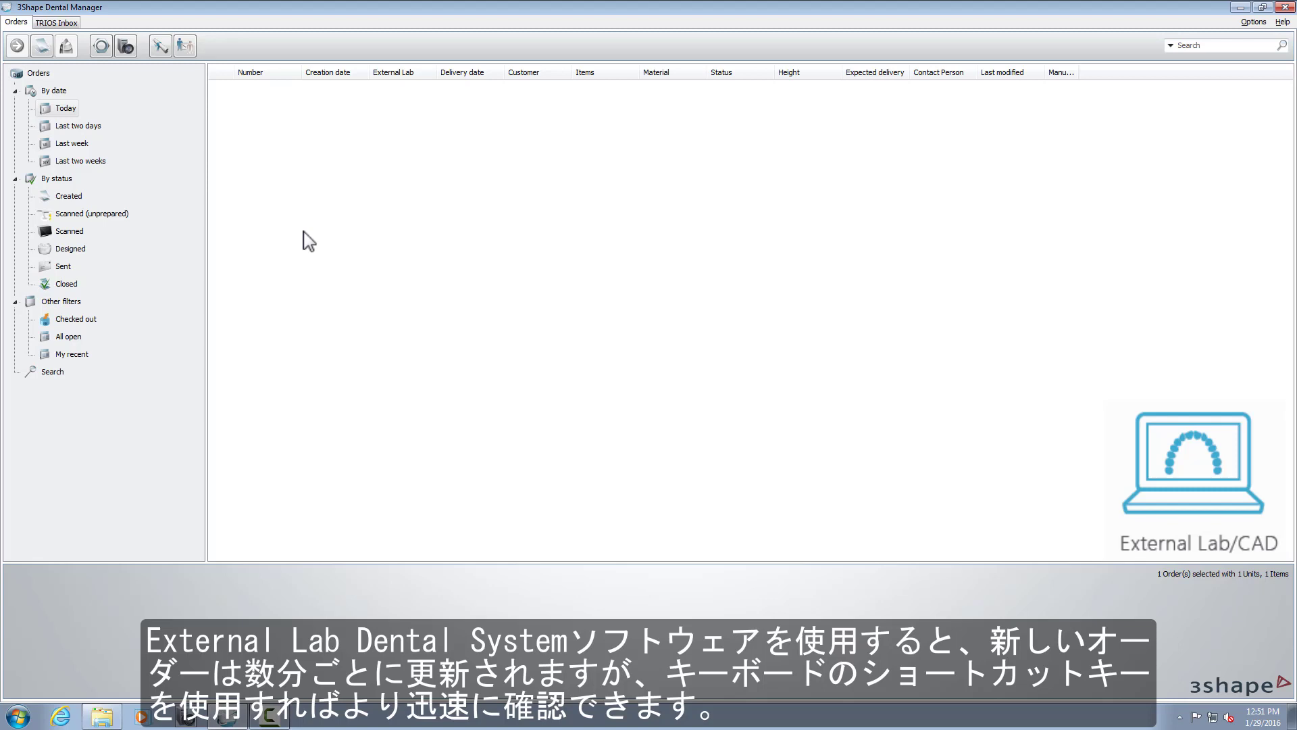
# Step: Refresh the TRIOS Inbox and accept the incoming Crown 16 order from Dental Lab Poland for production
pyautogui.click(67, 23)
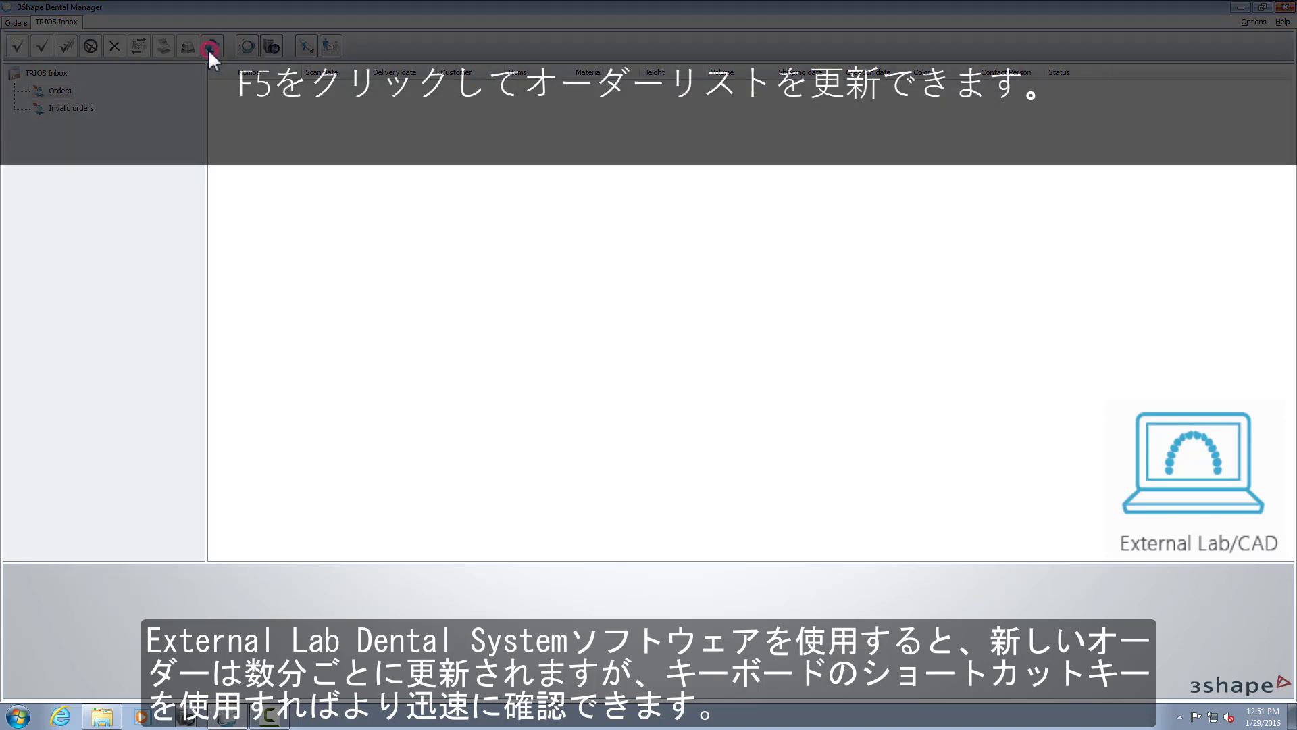
pyautogui.click(209, 50)
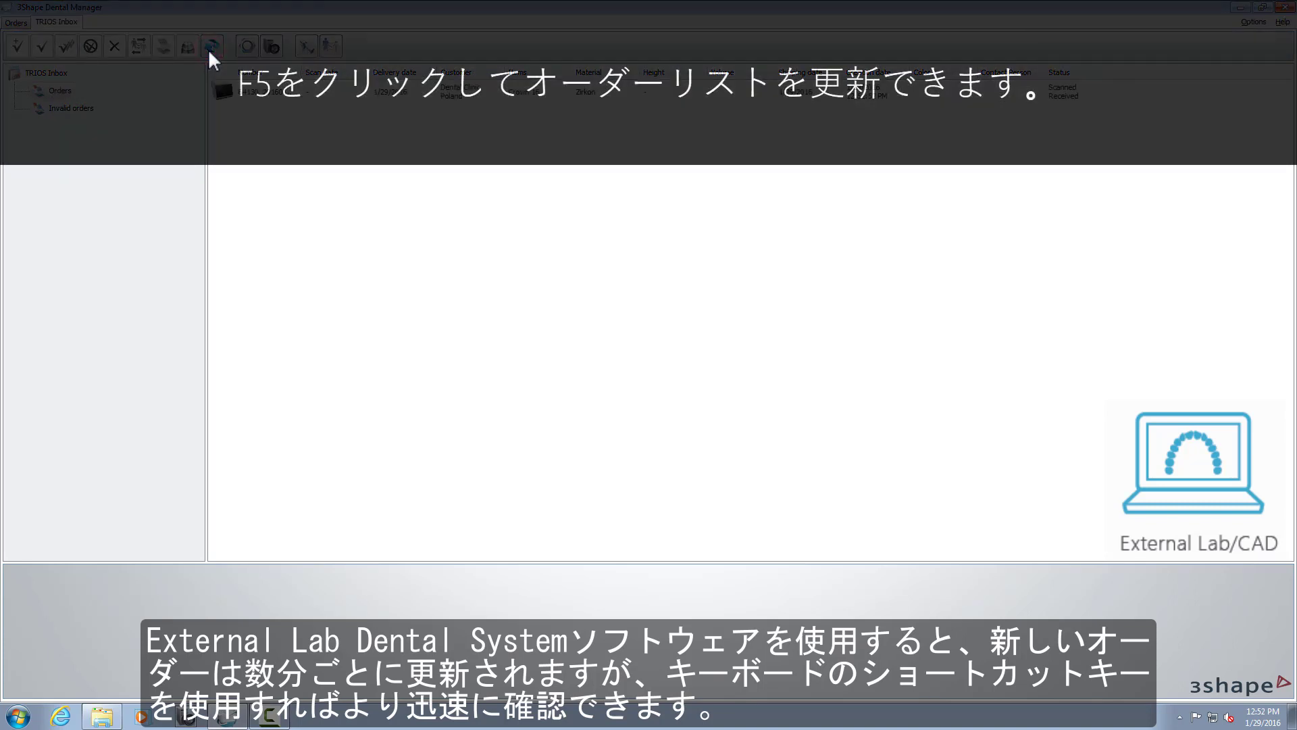
pyautogui.rightClick(244, 94)
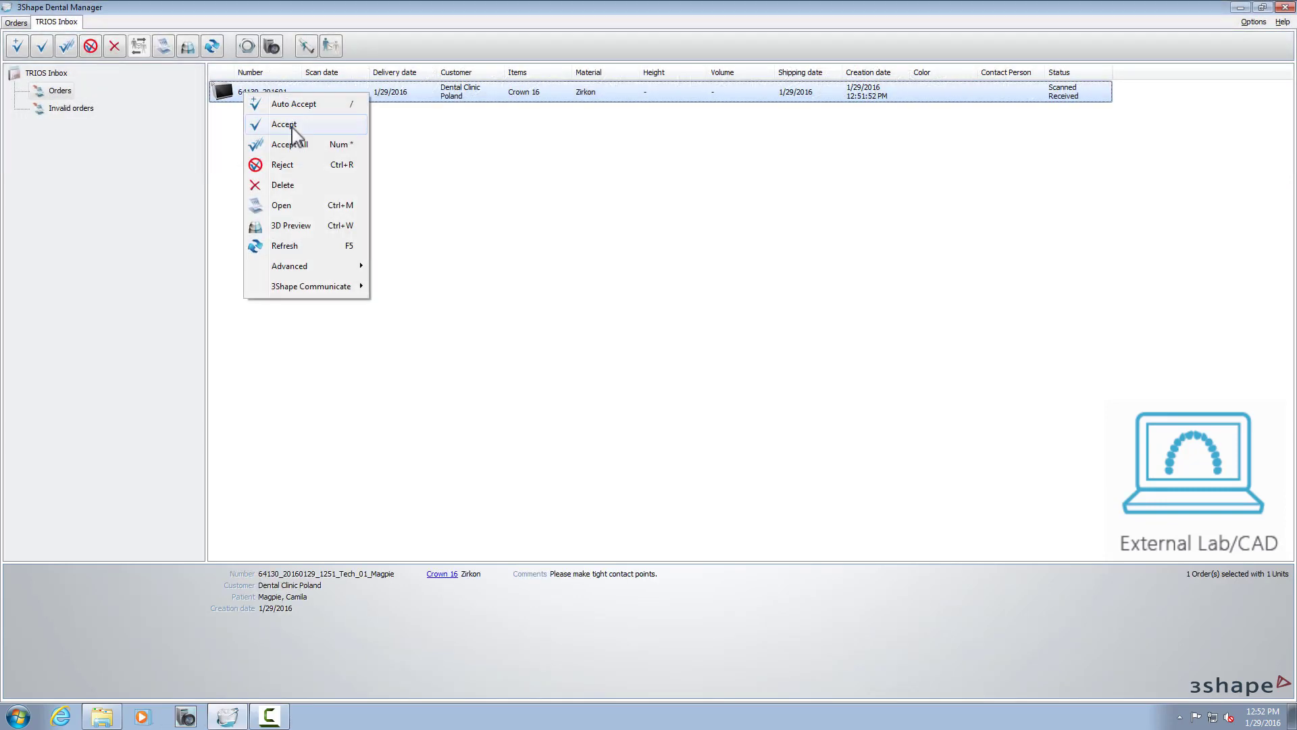
pyautogui.click(294, 126)
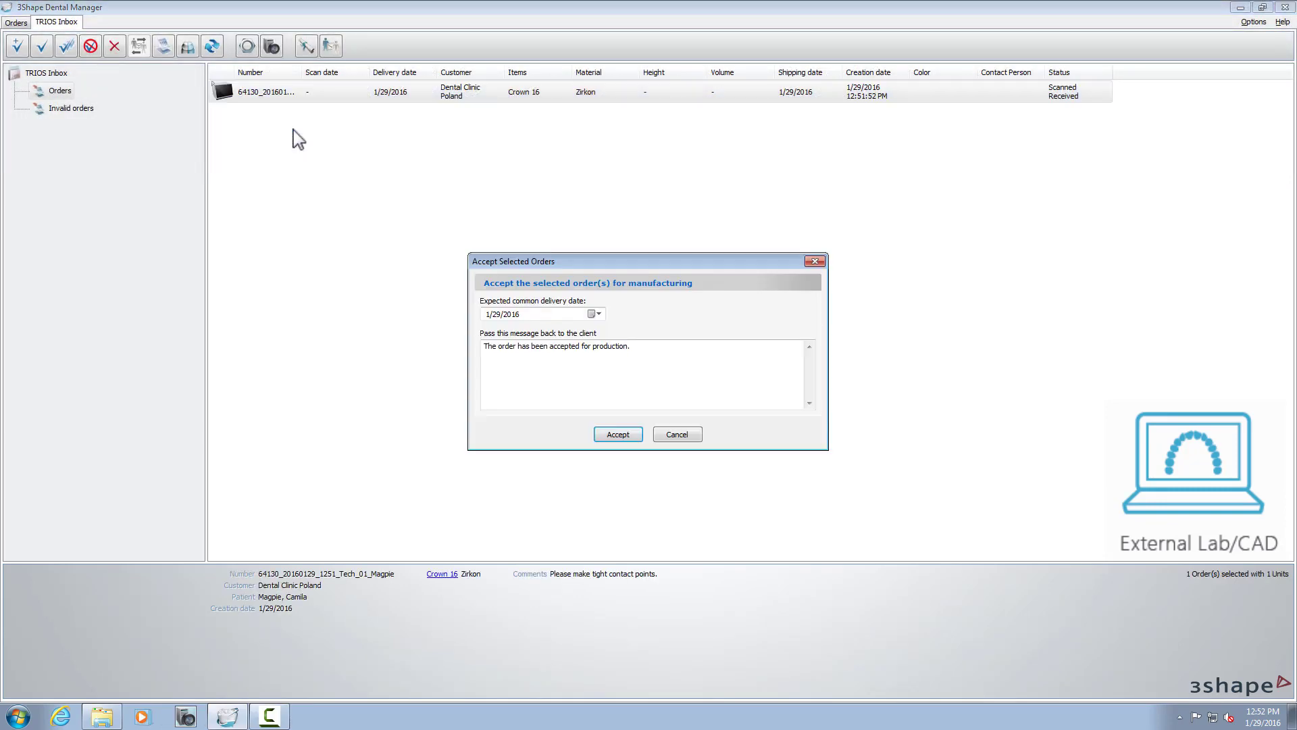
pyautogui.click(607, 436)
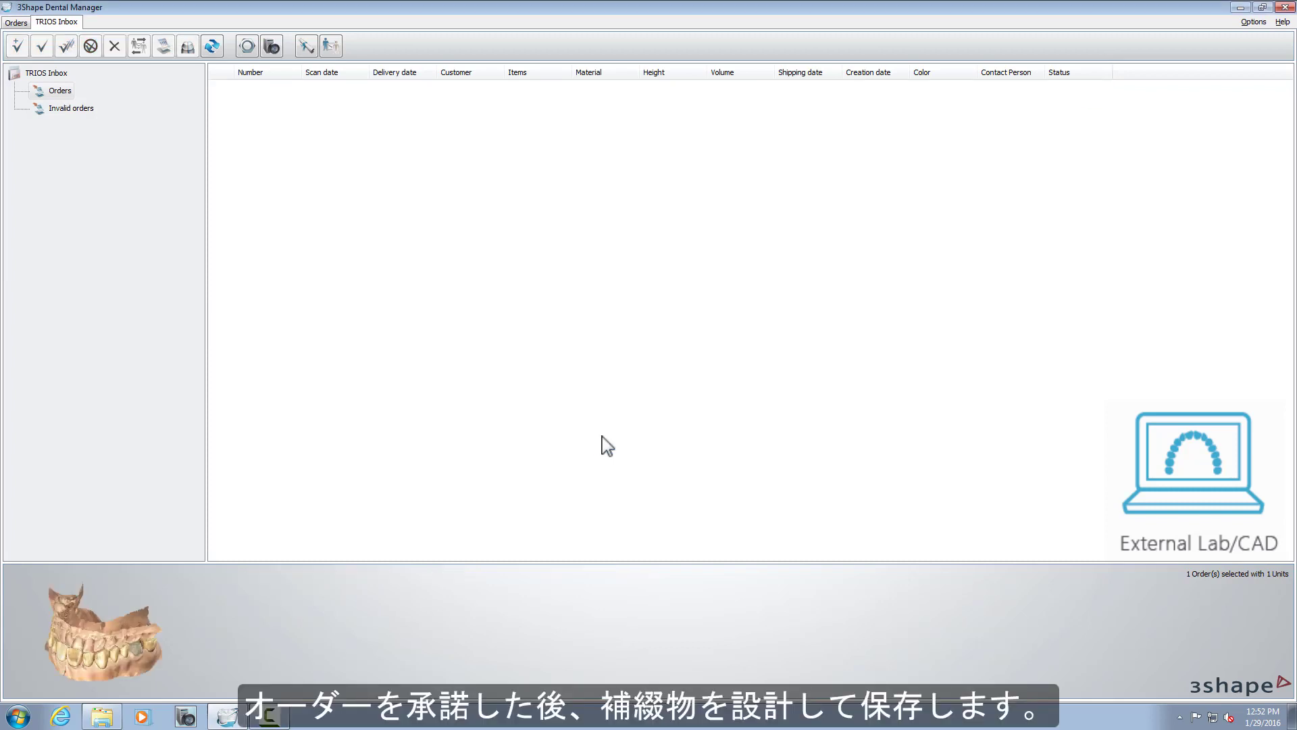
# Step: Design and save the Crown 16 crown in Dental Designer so the order shows Designed (height 8.66 mm)
pyautogui.click(19, 23)
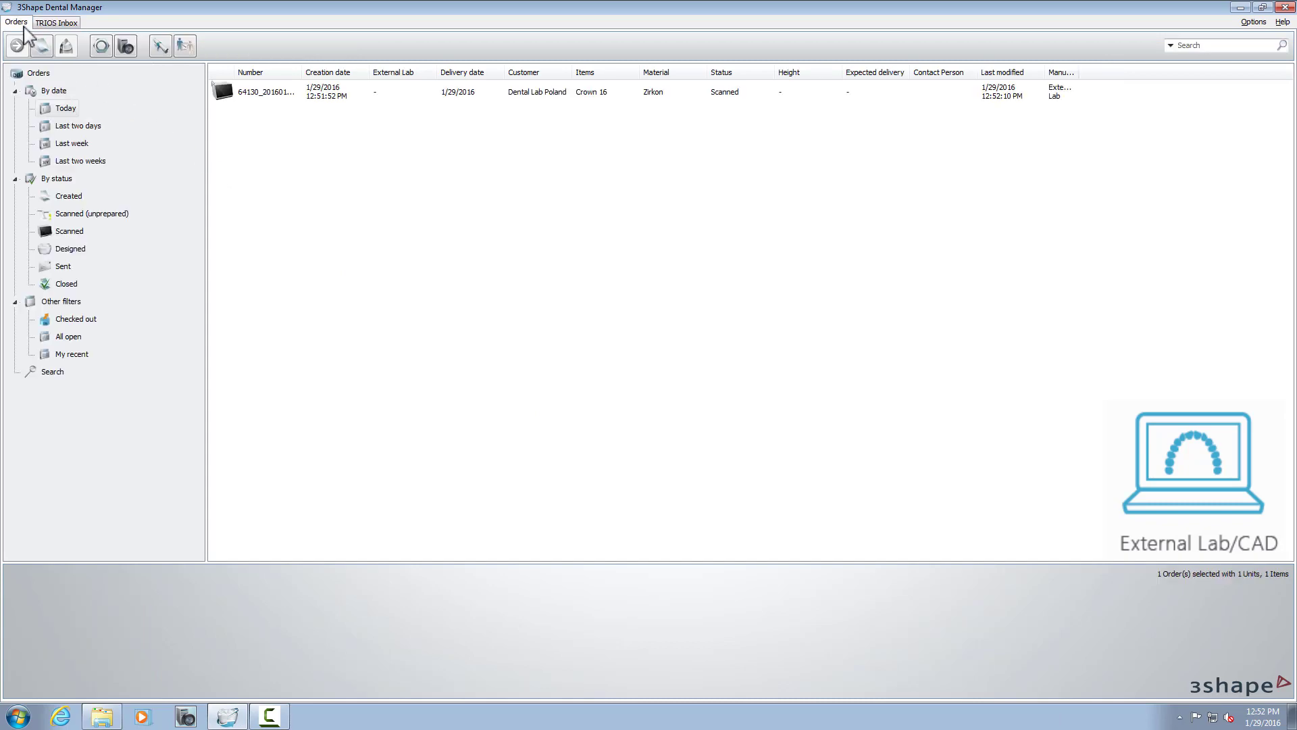
pyautogui.click(297, 102)
pyautogui.doubleClick(295, 102)
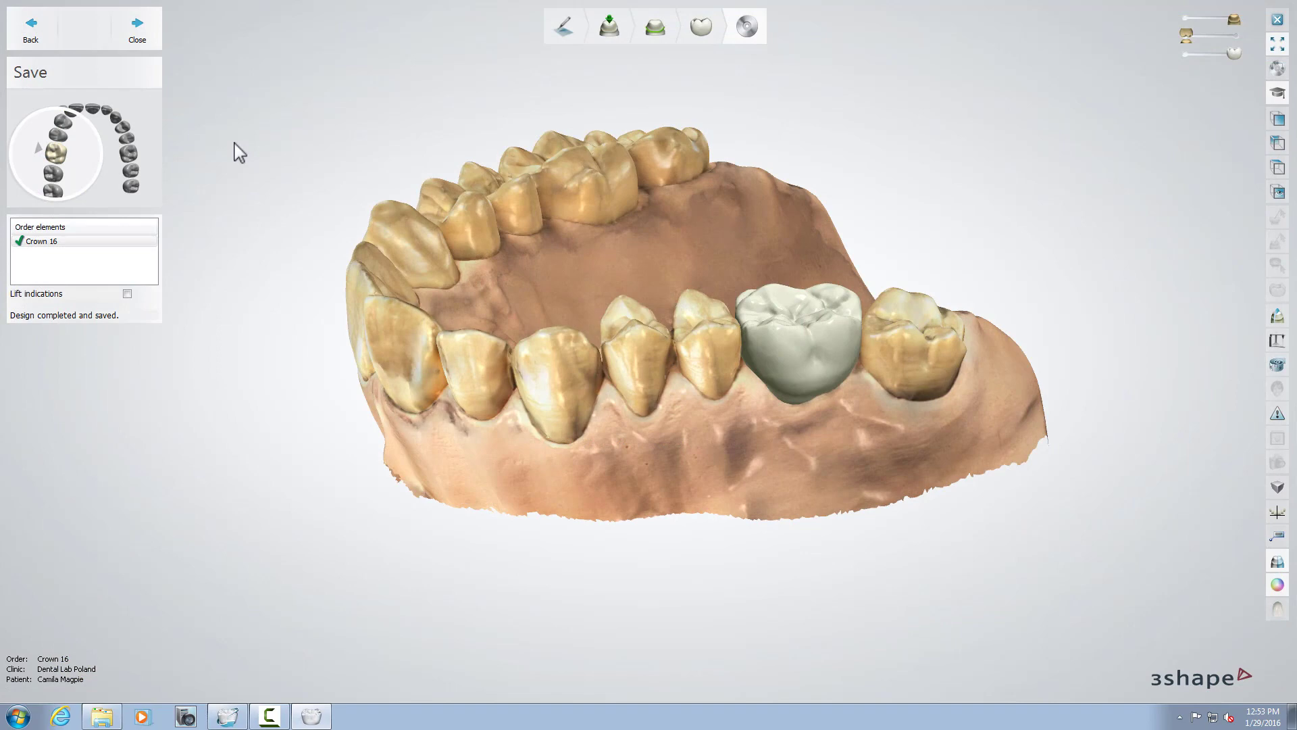
pyautogui.click(135, 34)
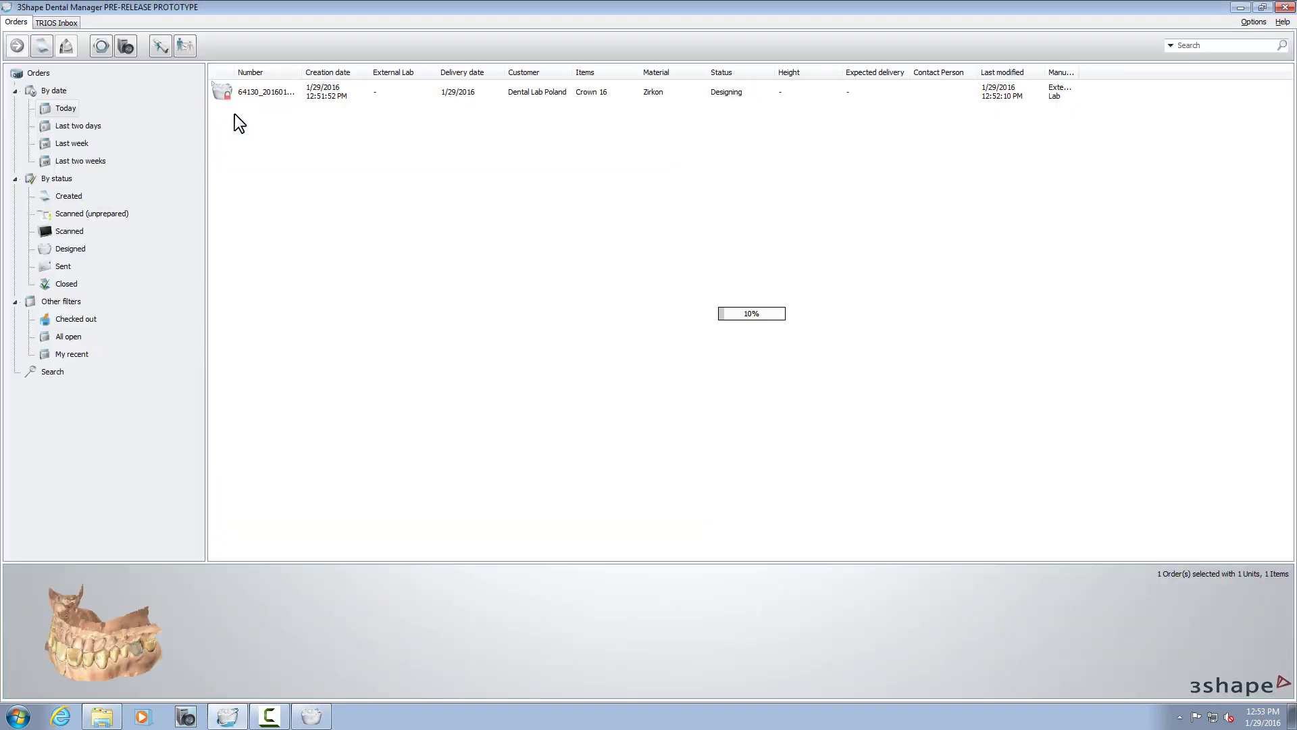
# Step: Send the Crown 16 design update to Dental Lab Poland with the comment 'Ready design.'
pyautogui.rightClick(273, 107)
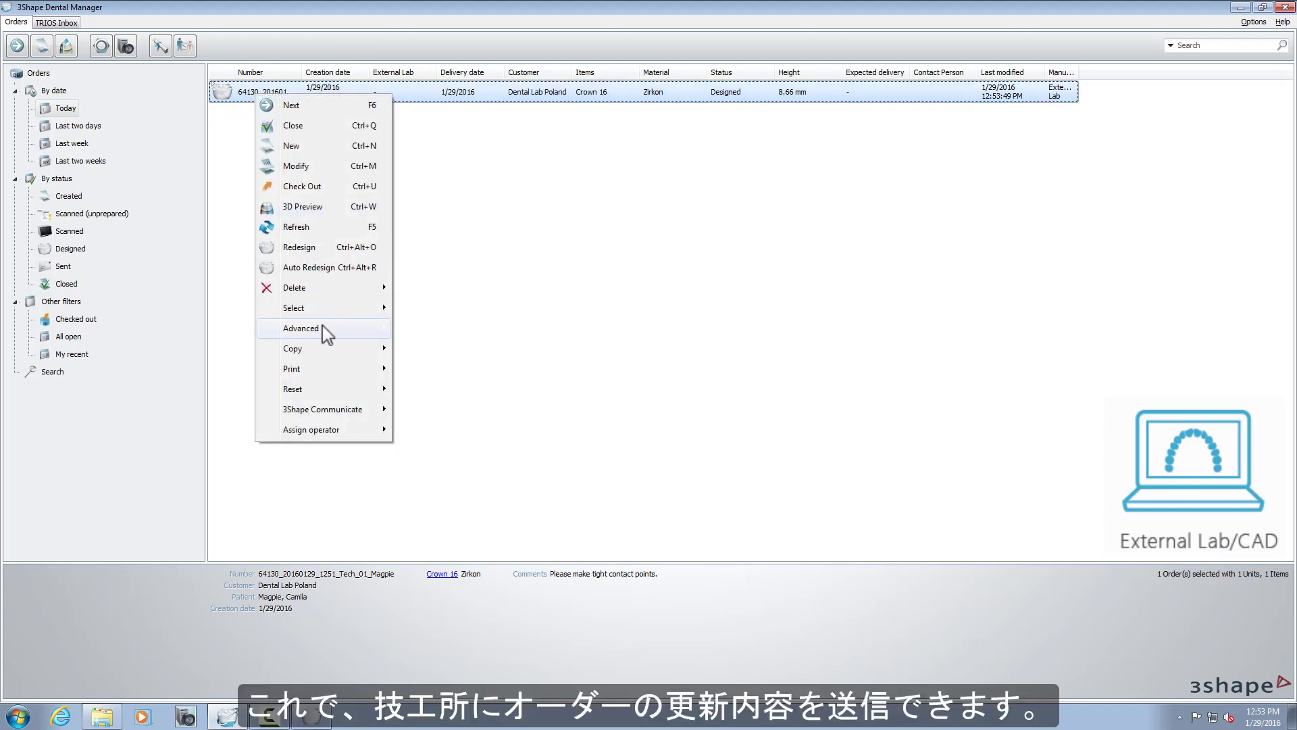
pyautogui.moveTo(347, 411)
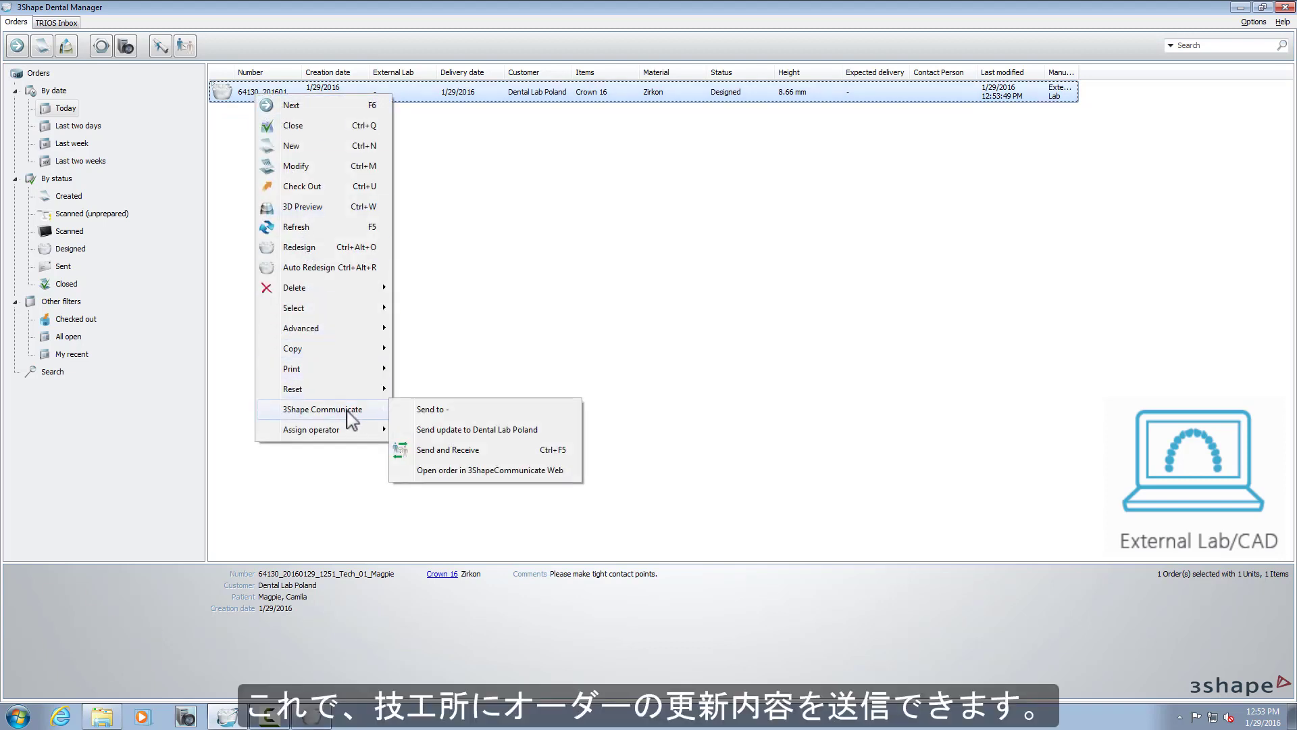
pyautogui.click(424, 432)
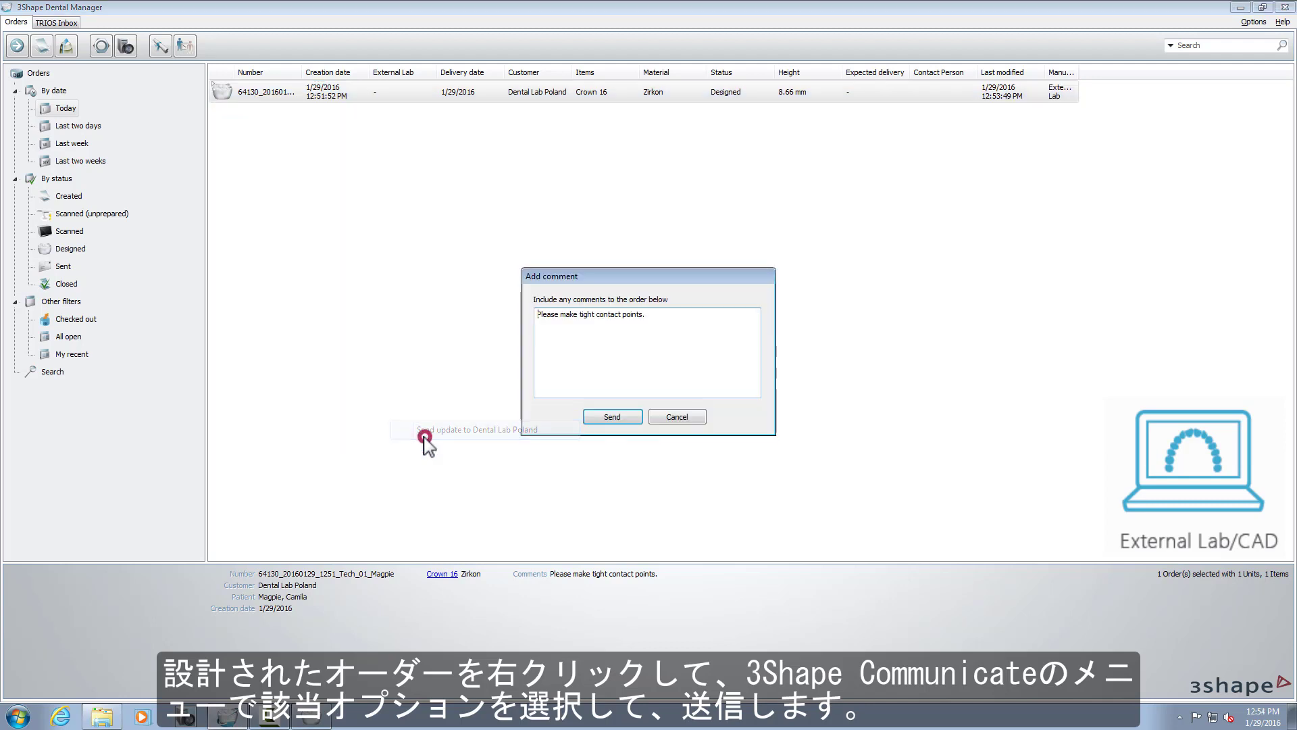
pyautogui.moveTo(559, 314); pyautogui.dragTo(662, 329)
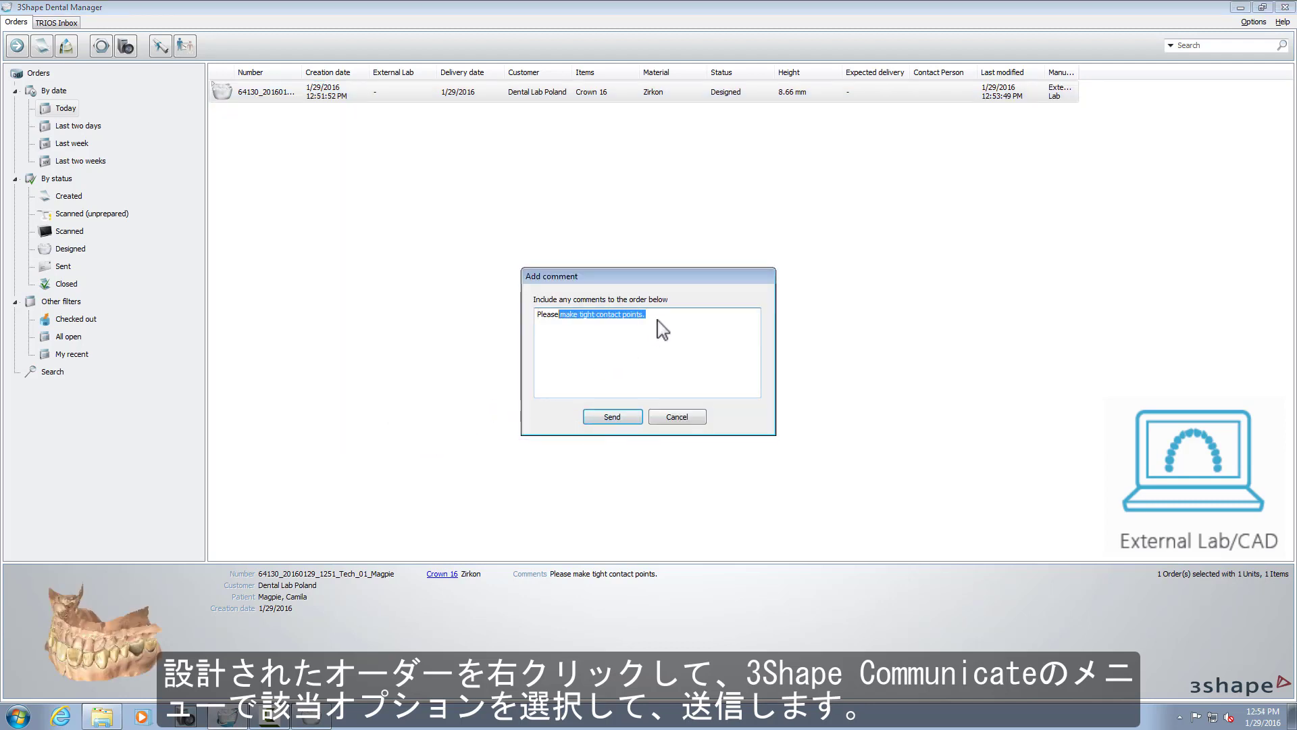
pyautogui.write('Read')
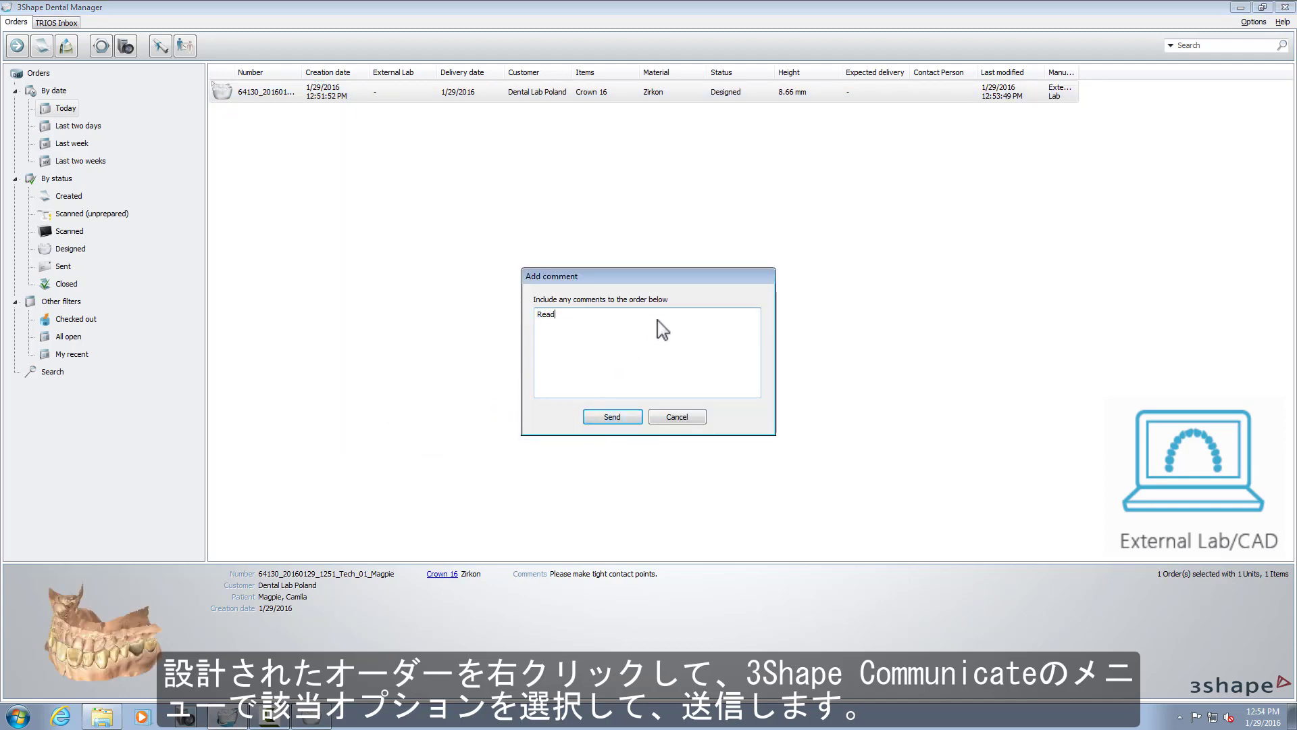
pyautogui.write('y design.')
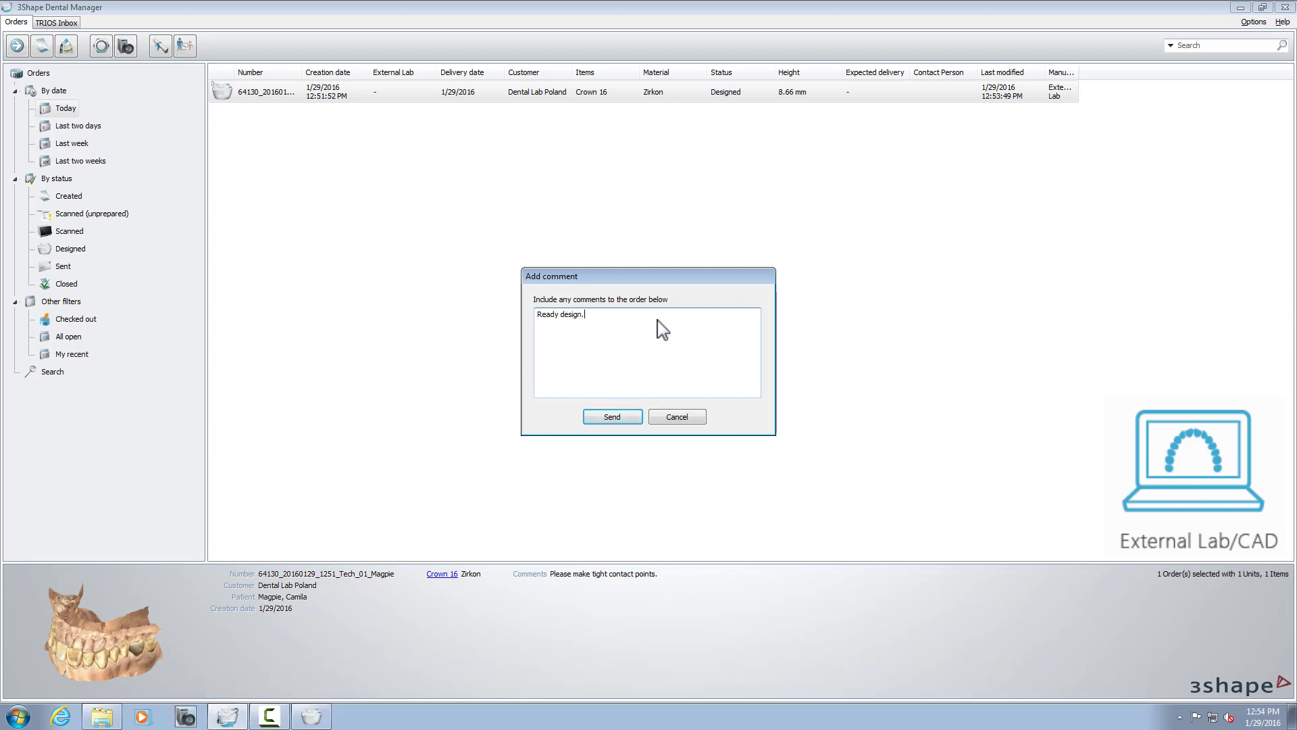
pyautogui.click(621, 415)
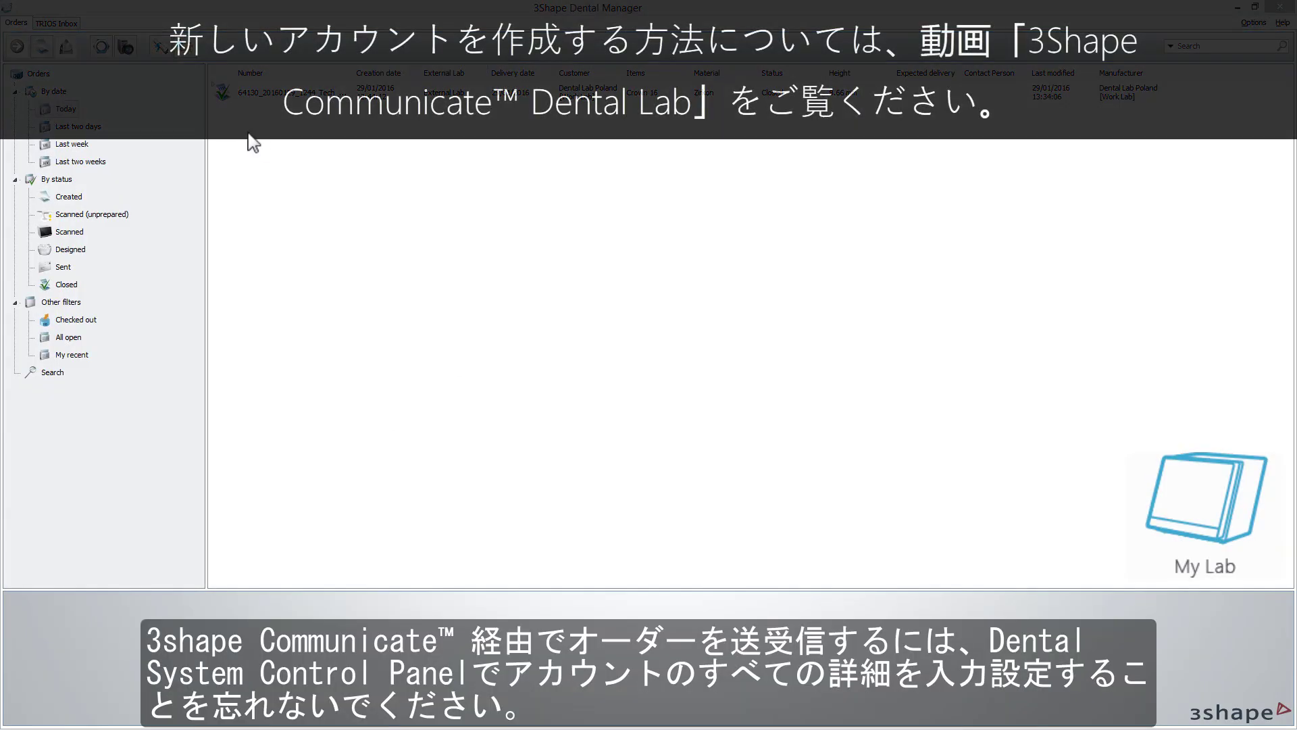
# Step: Add a lab named Home PC with 3Shape Communicate integration enabled and its user e-mail set
pyautogui.click(101, 47)
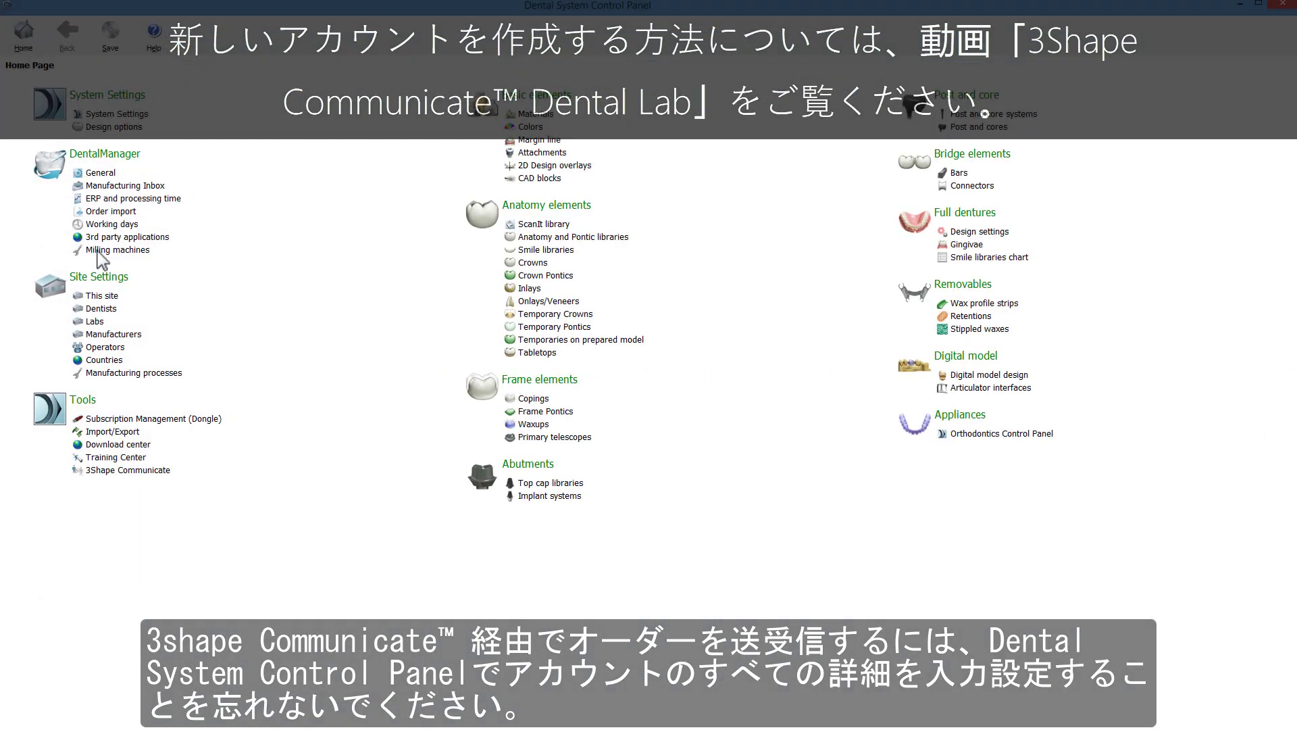
pyautogui.click(96, 327)
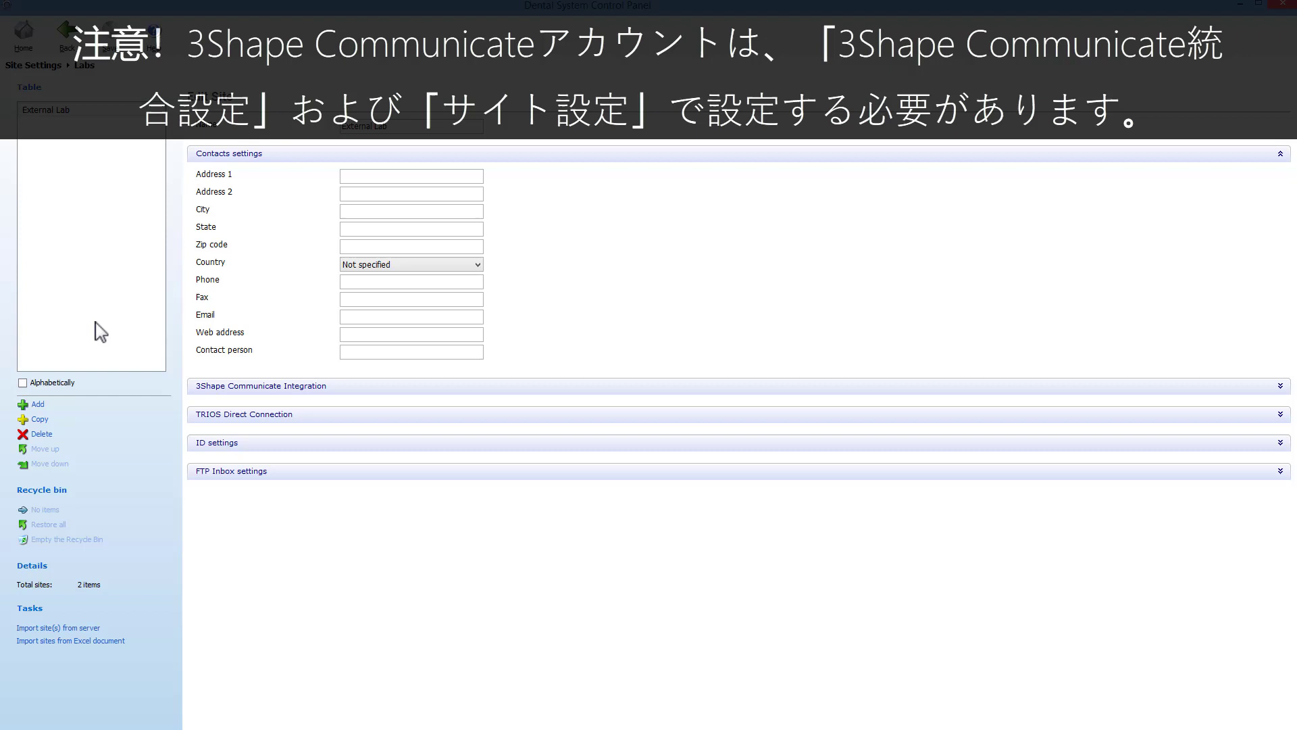
pyautogui.click(37, 404)
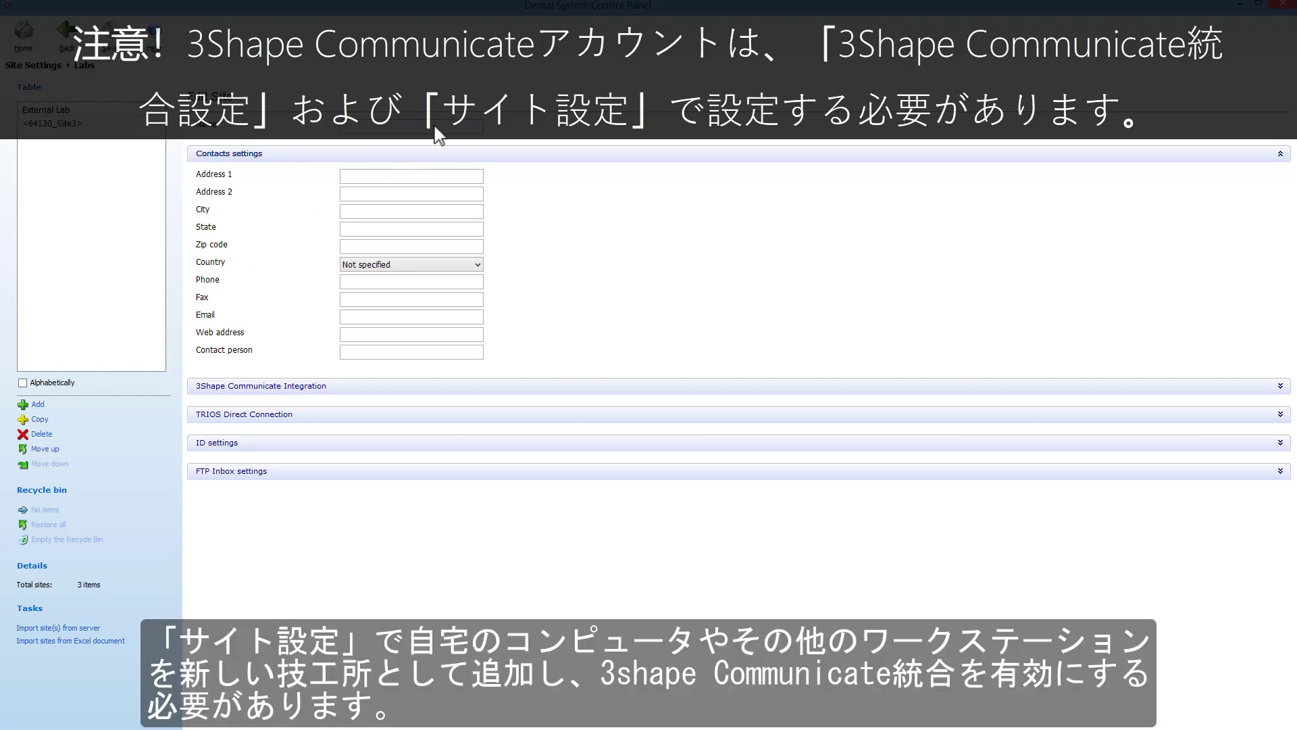
pyautogui.write('Home PC')
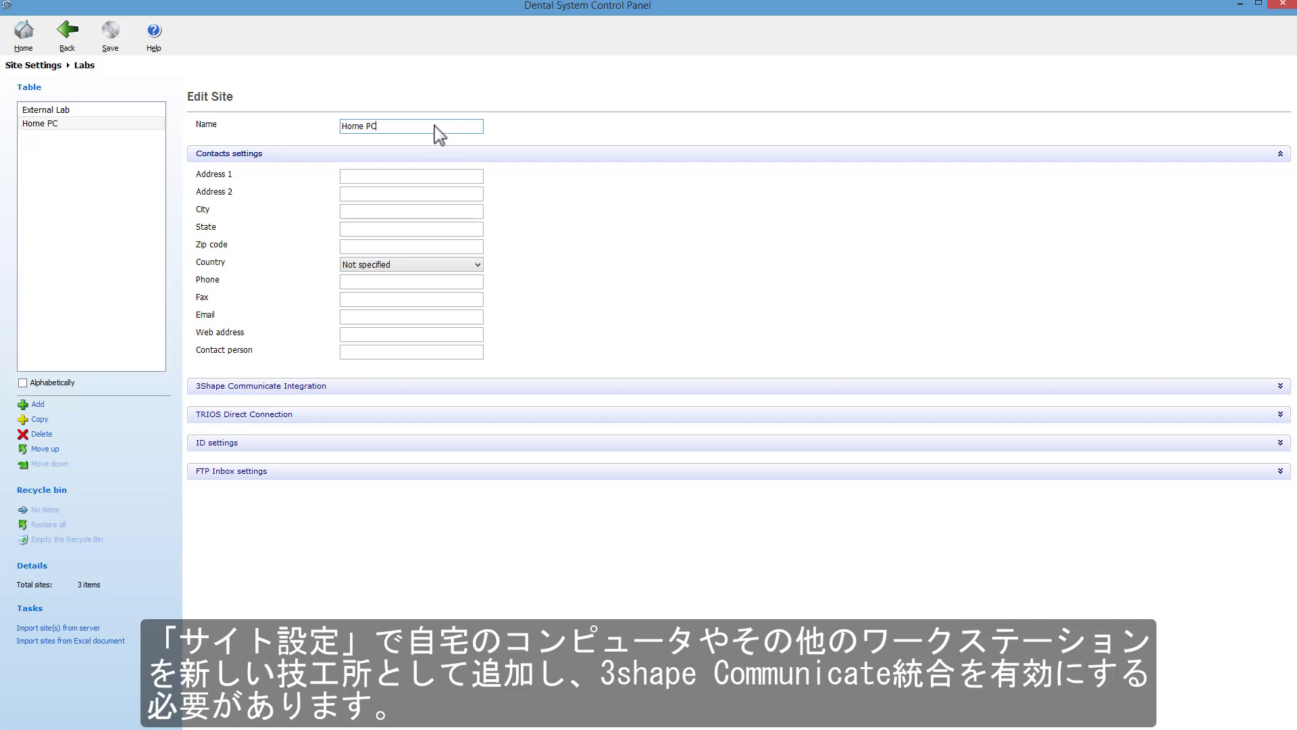
pyautogui.click(318, 389)
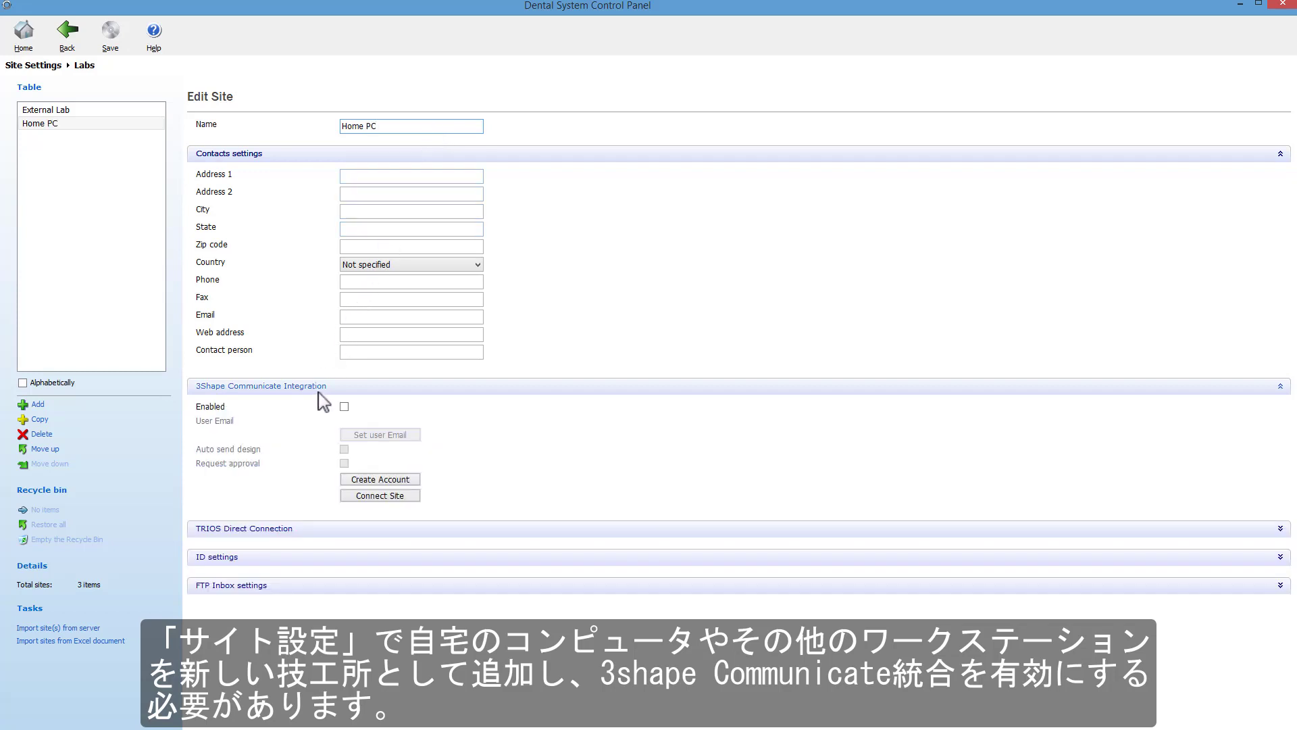
pyautogui.click(343, 407)
pyautogui.click(392, 434)
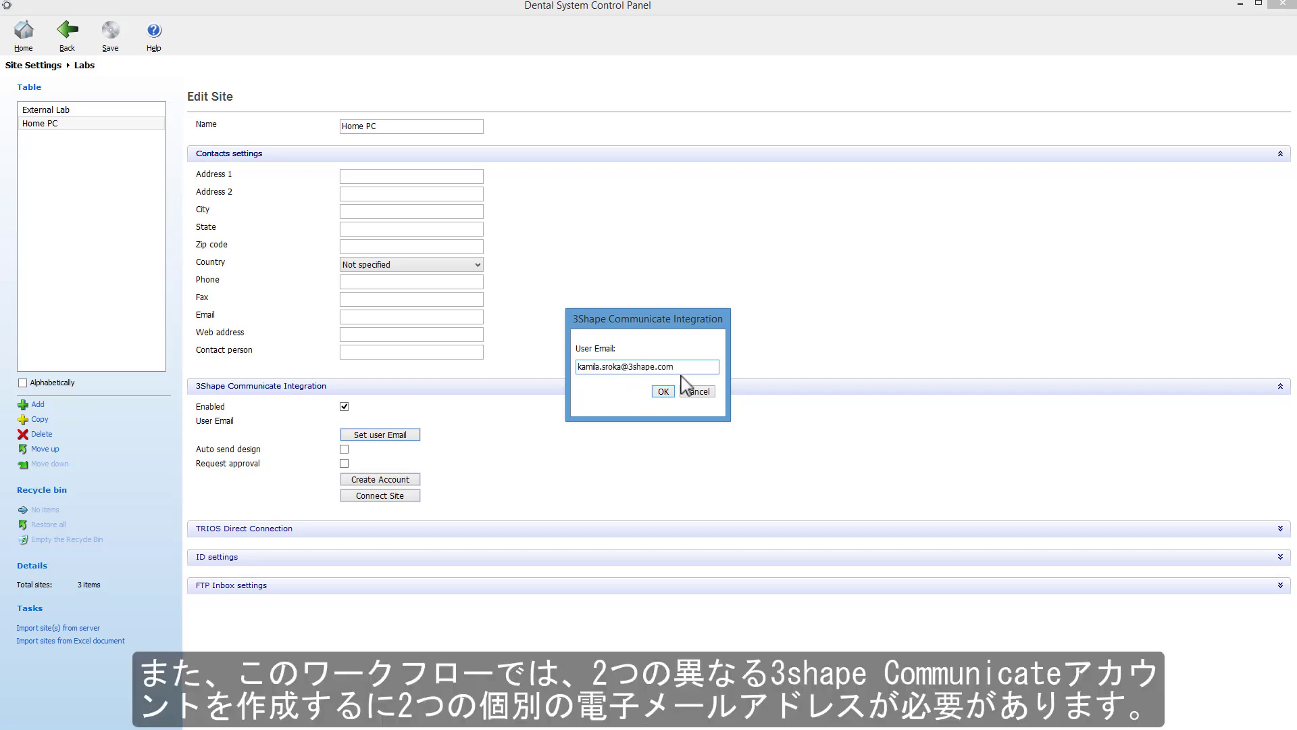
pyautogui.click(671, 391)
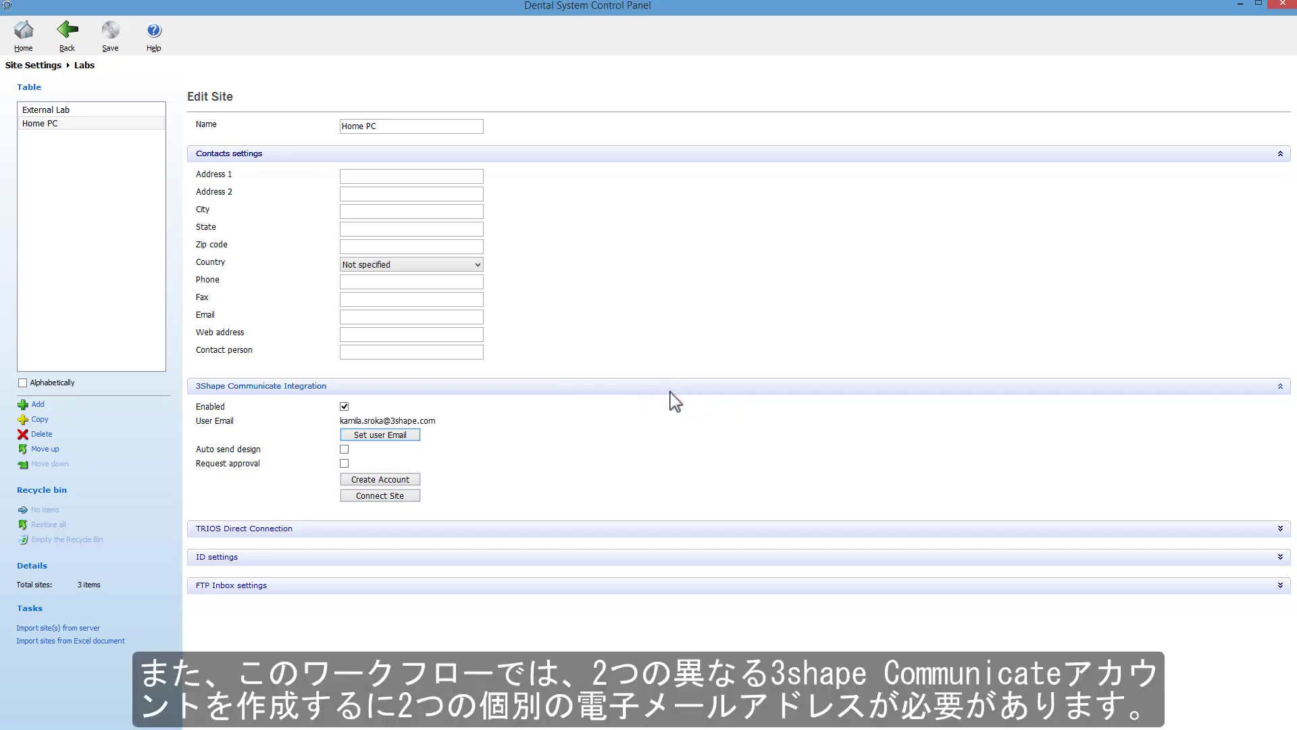
pyautogui.click(80, 48)
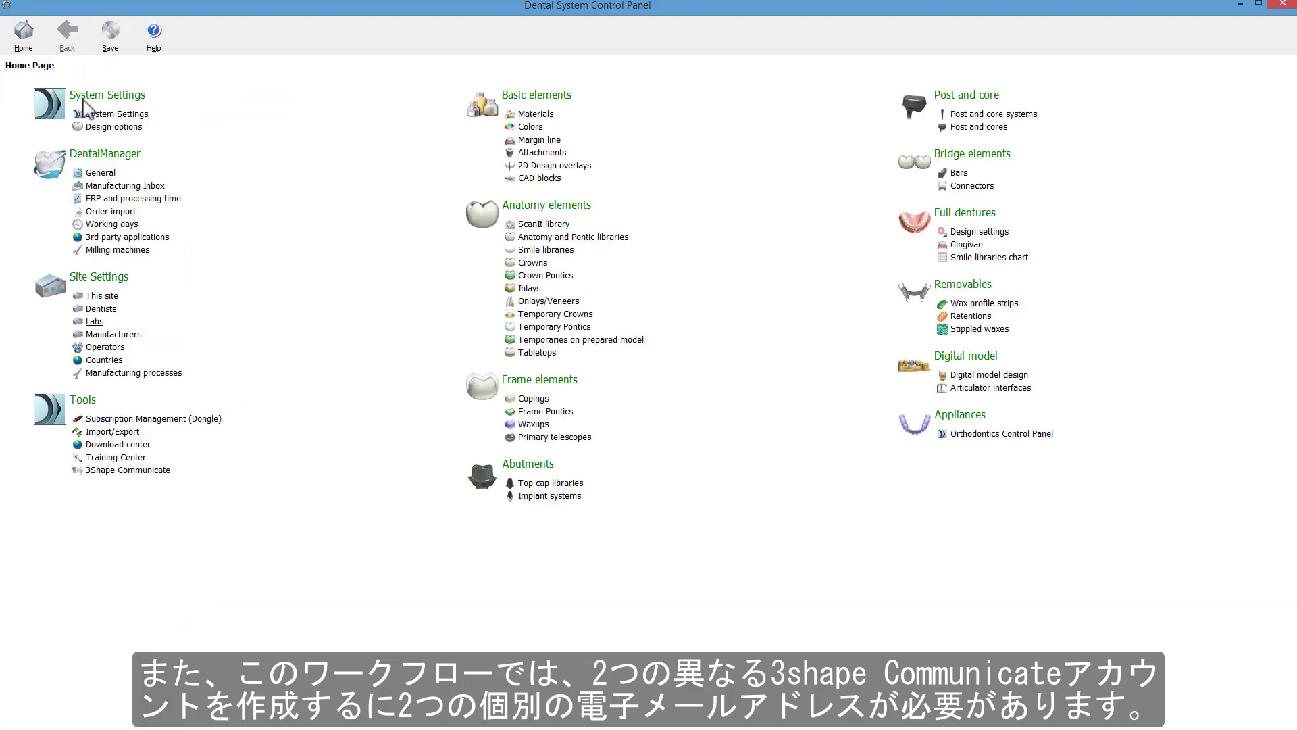
# Step: Review the 3Shape Communicate integration configuration without changes, then close the Control Panel
pyautogui.click(108, 469)
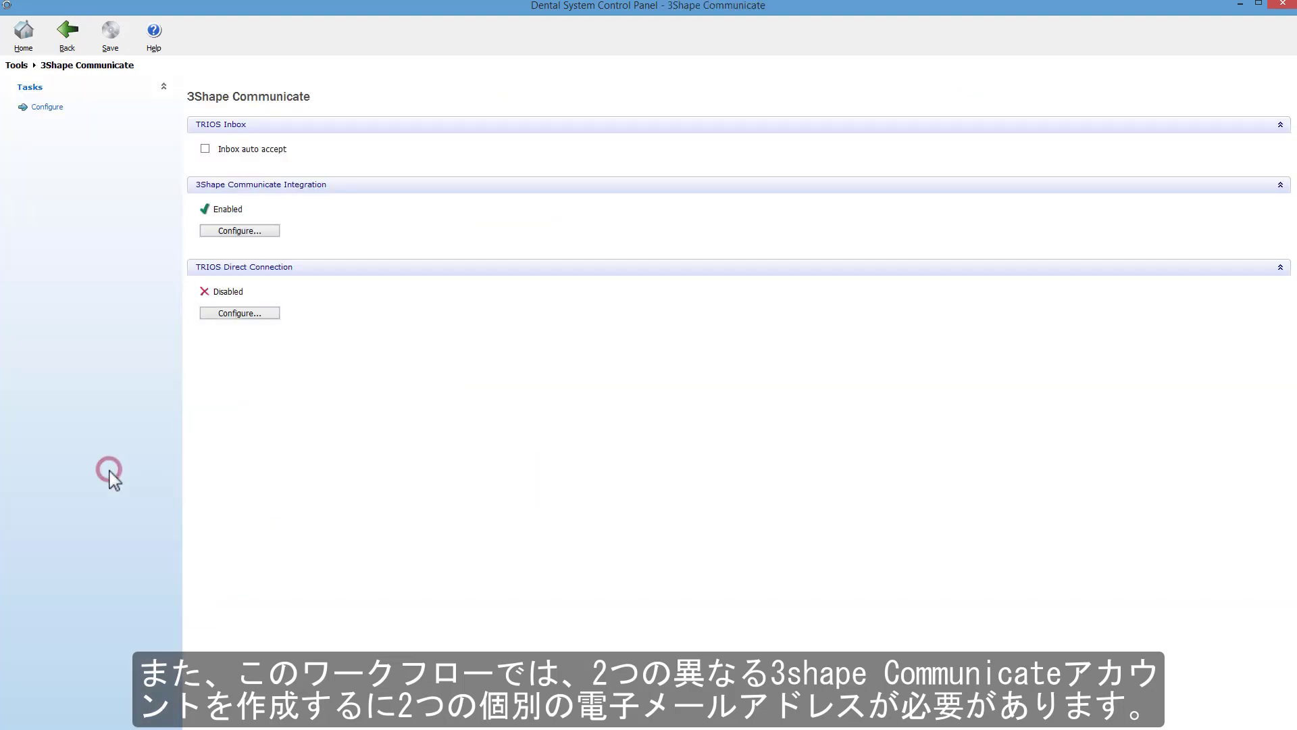
pyautogui.click(209, 232)
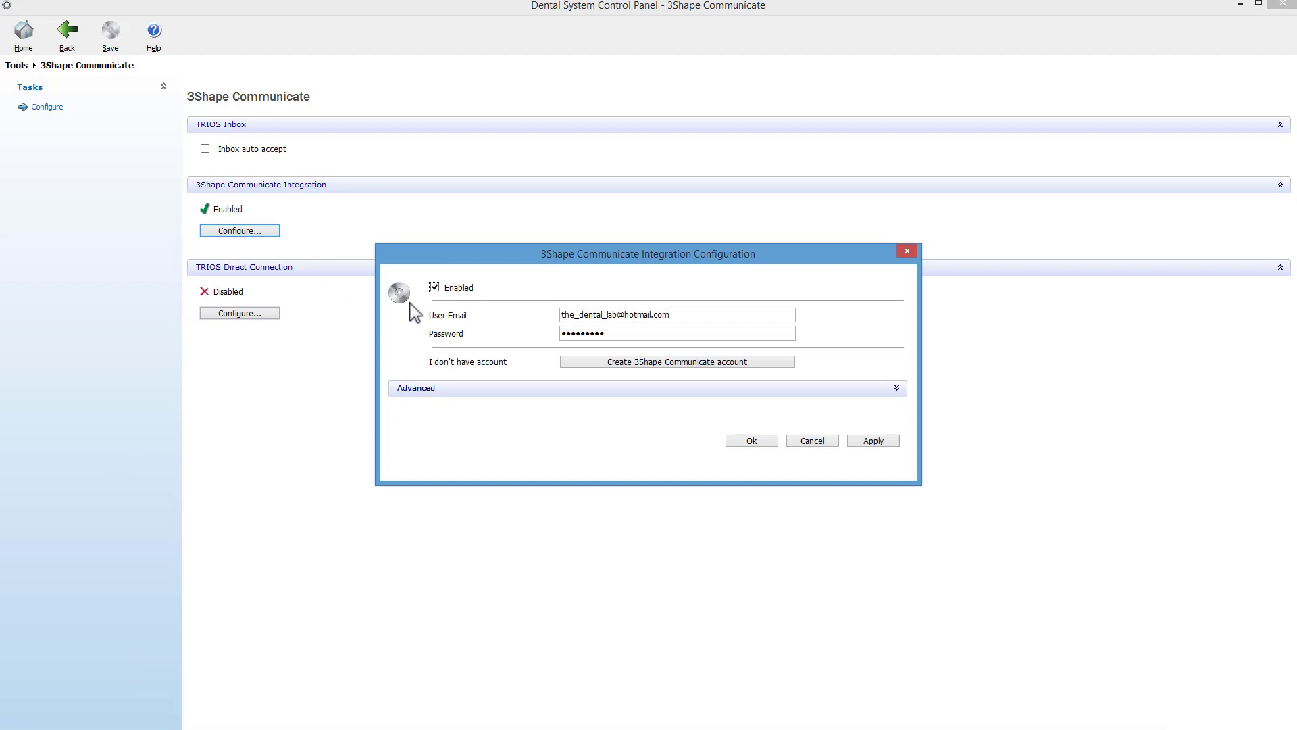
pyautogui.click(813, 441)
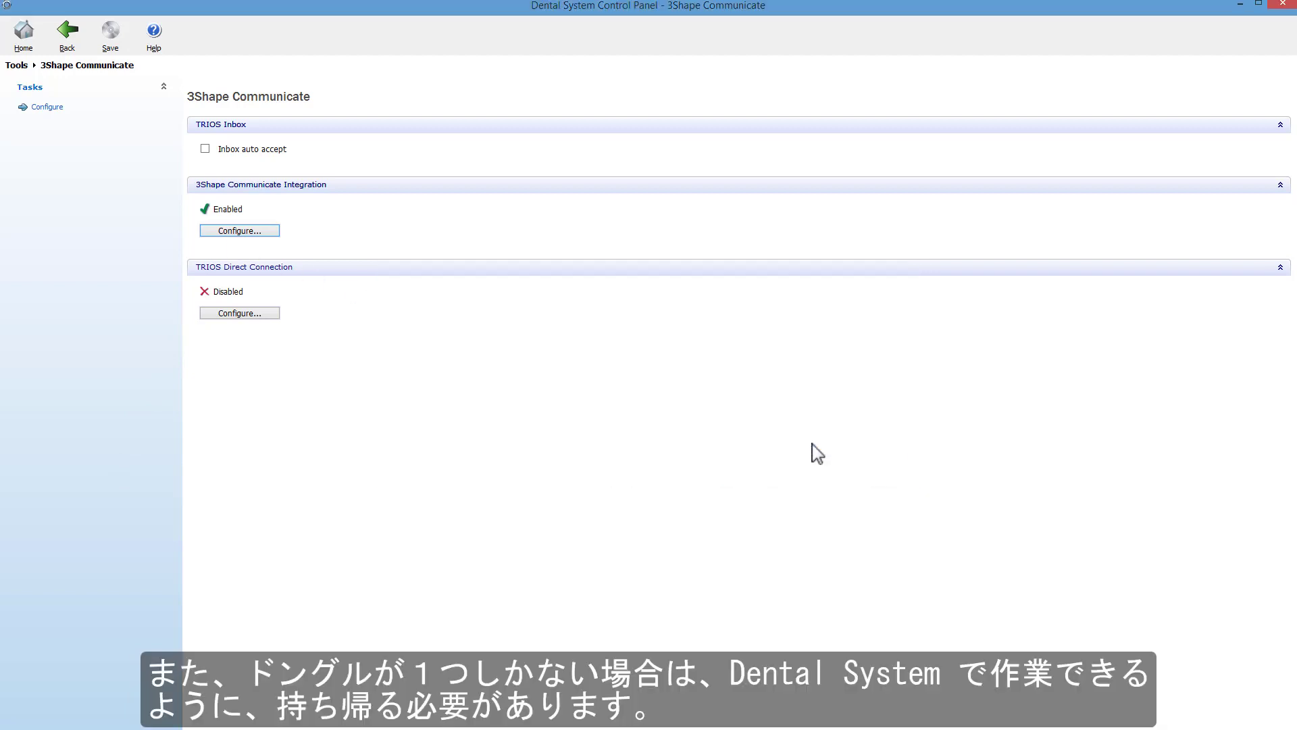
pyautogui.click(1281, 7)
# Step: Save the panel settings and create an Anatomy bridge 21-23 Zirkon order assigned to Home PC
pyautogui.click(717, 395)
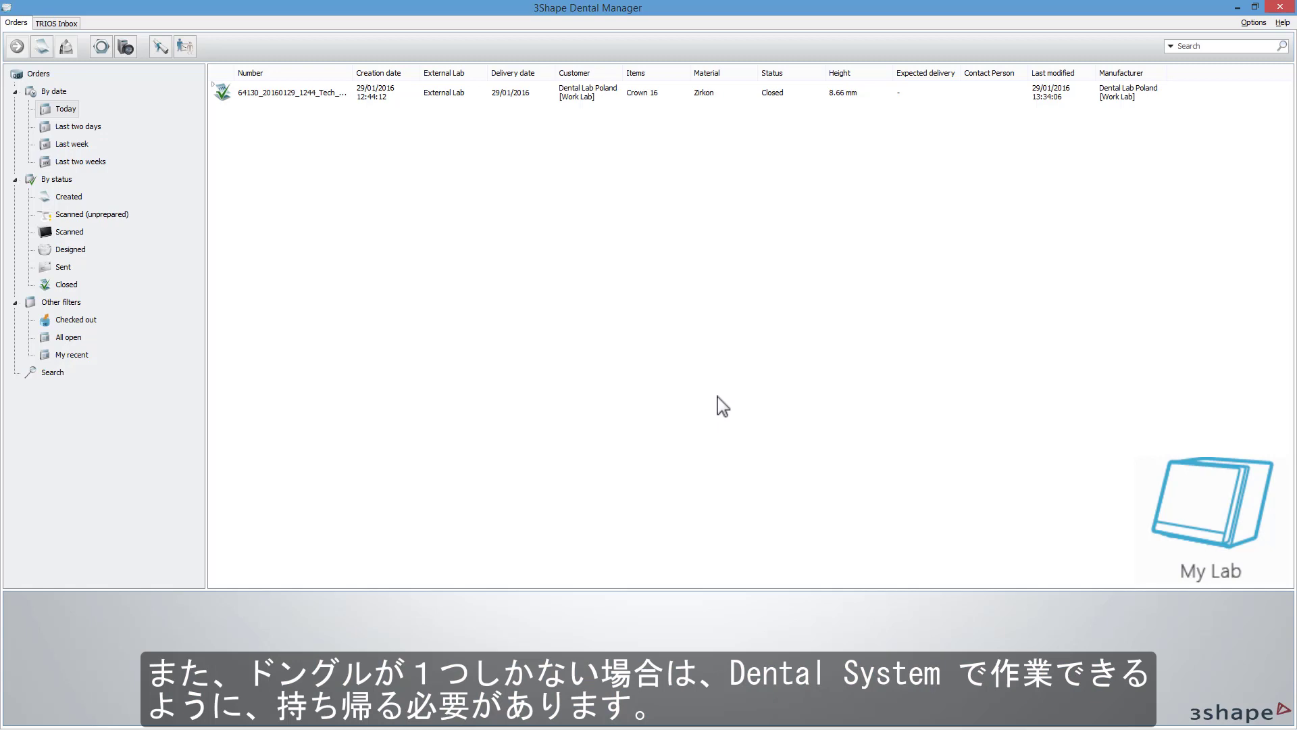
pyautogui.click(41, 46)
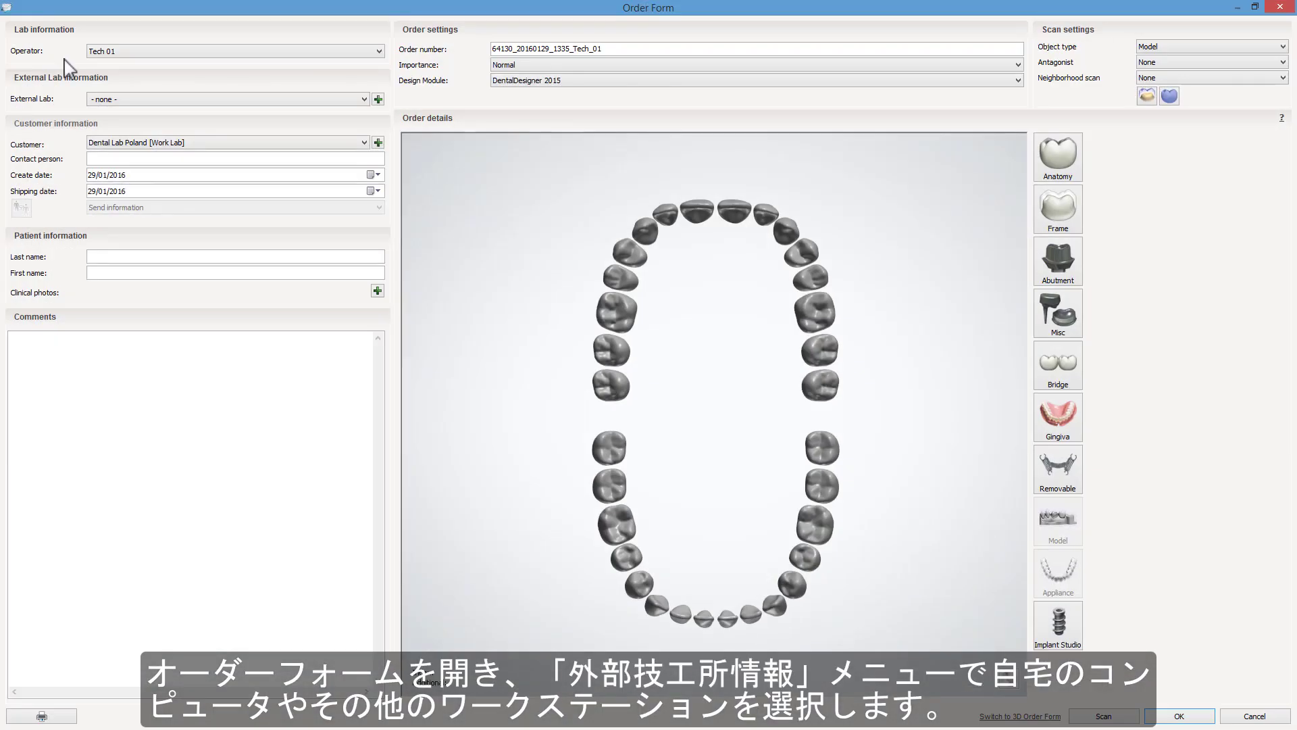
pyautogui.click(179, 99)
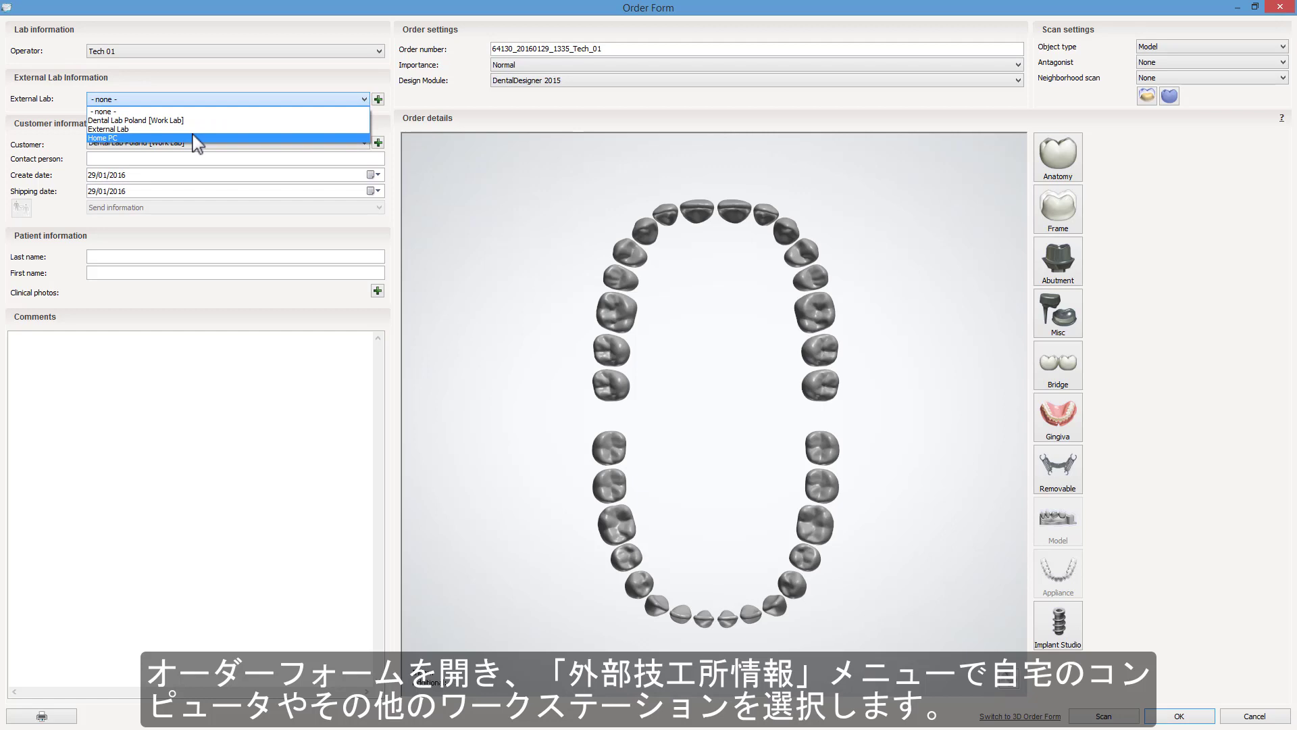
pyautogui.click(195, 139)
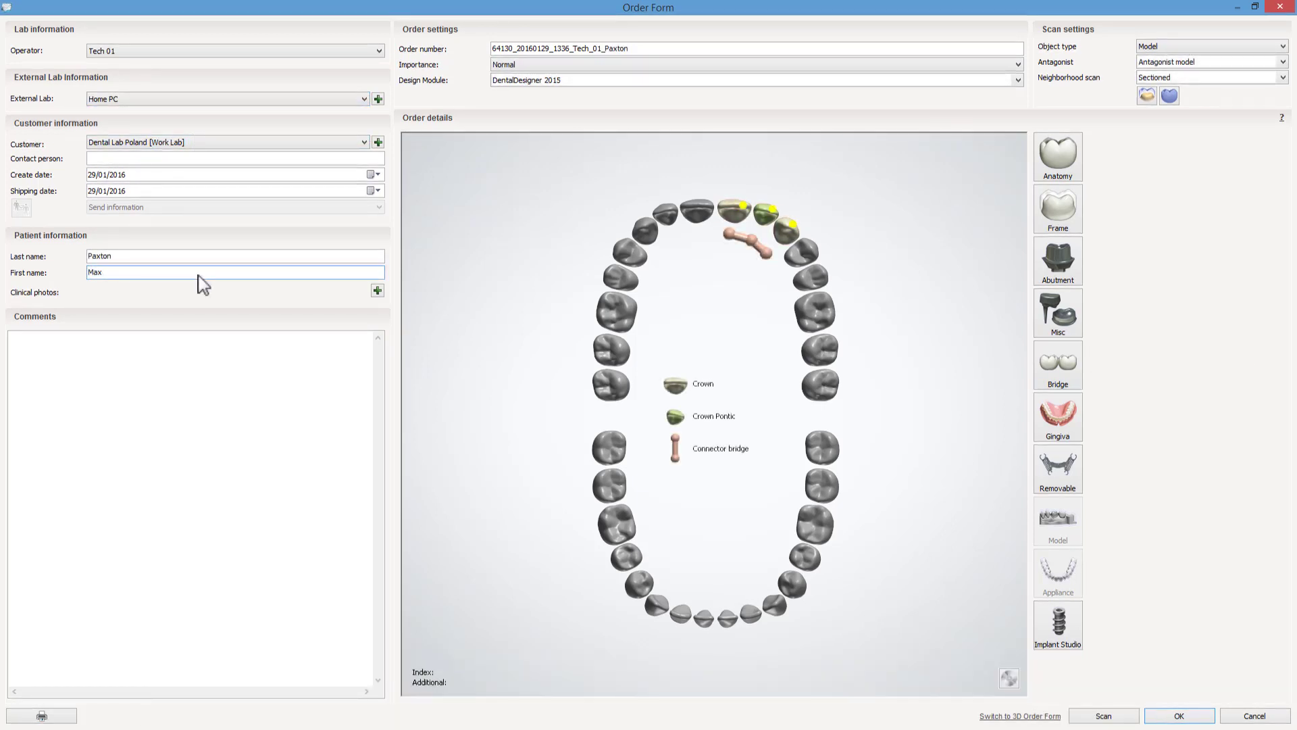
pyautogui.click(1086, 716)
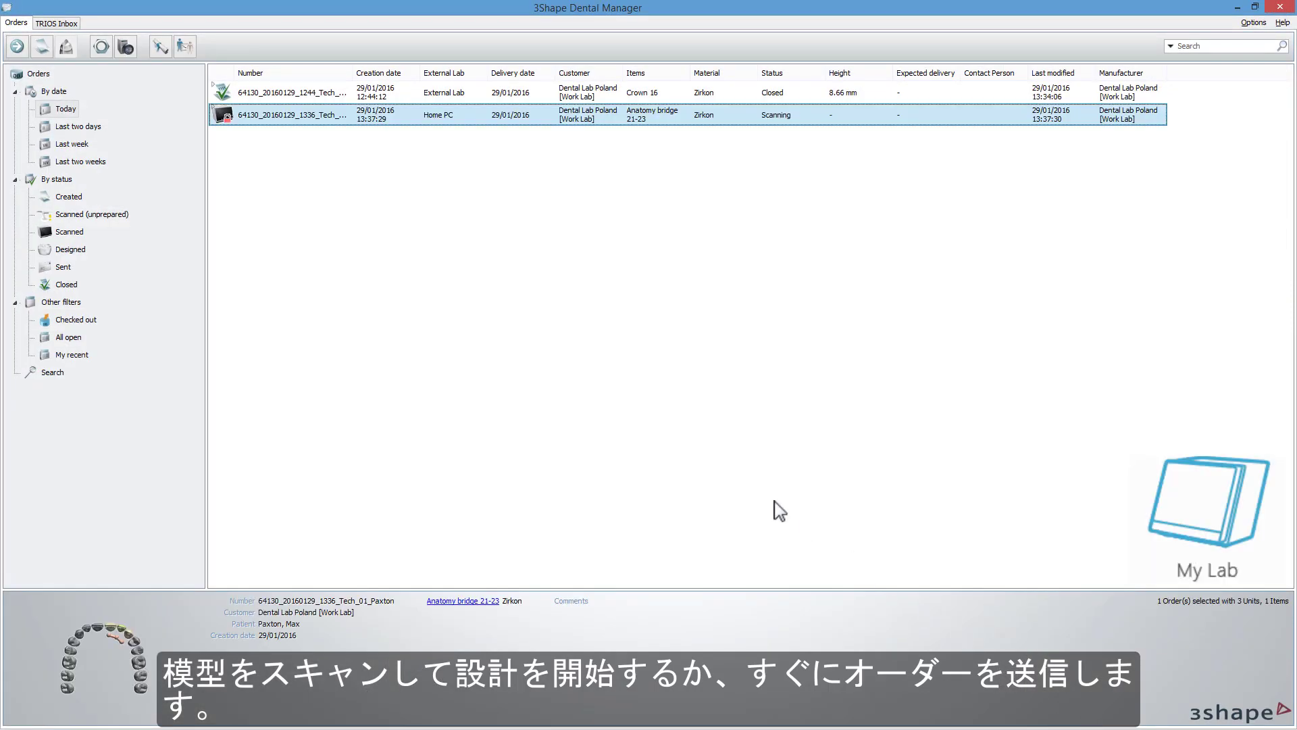
# Step: Send the Anatomy bridge 21-23 order to Home PC via 3Shape Communicate with the comment 'ASAP'
pyautogui.click(316, 194)
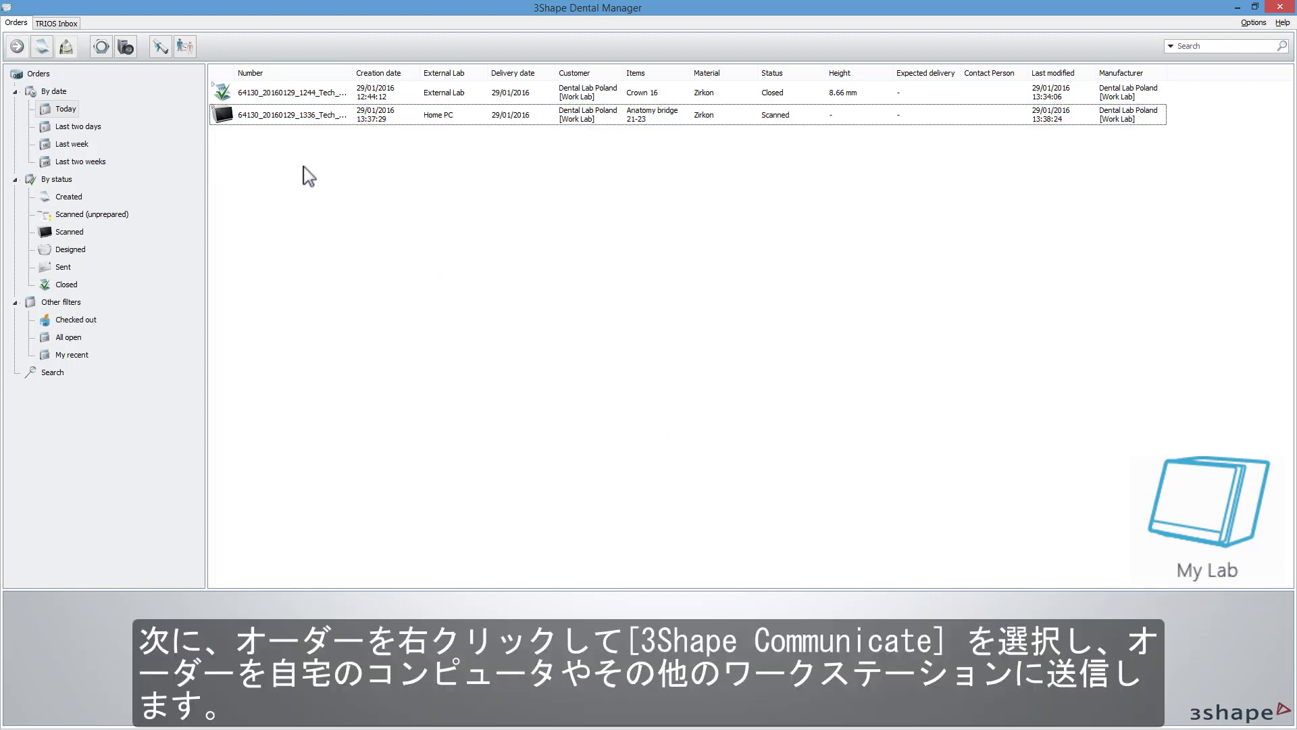
pyautogui.rightClick(285, 120)
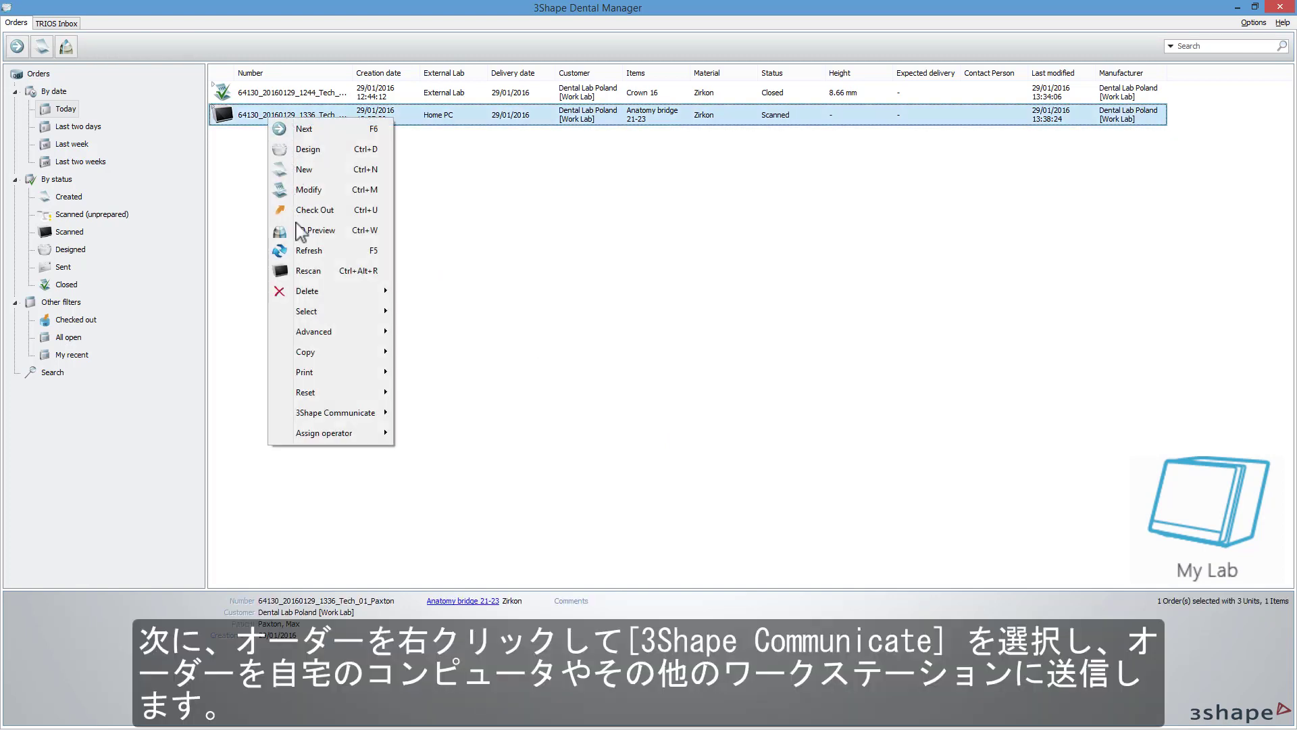
pyautogui.moveTo(324, 412)
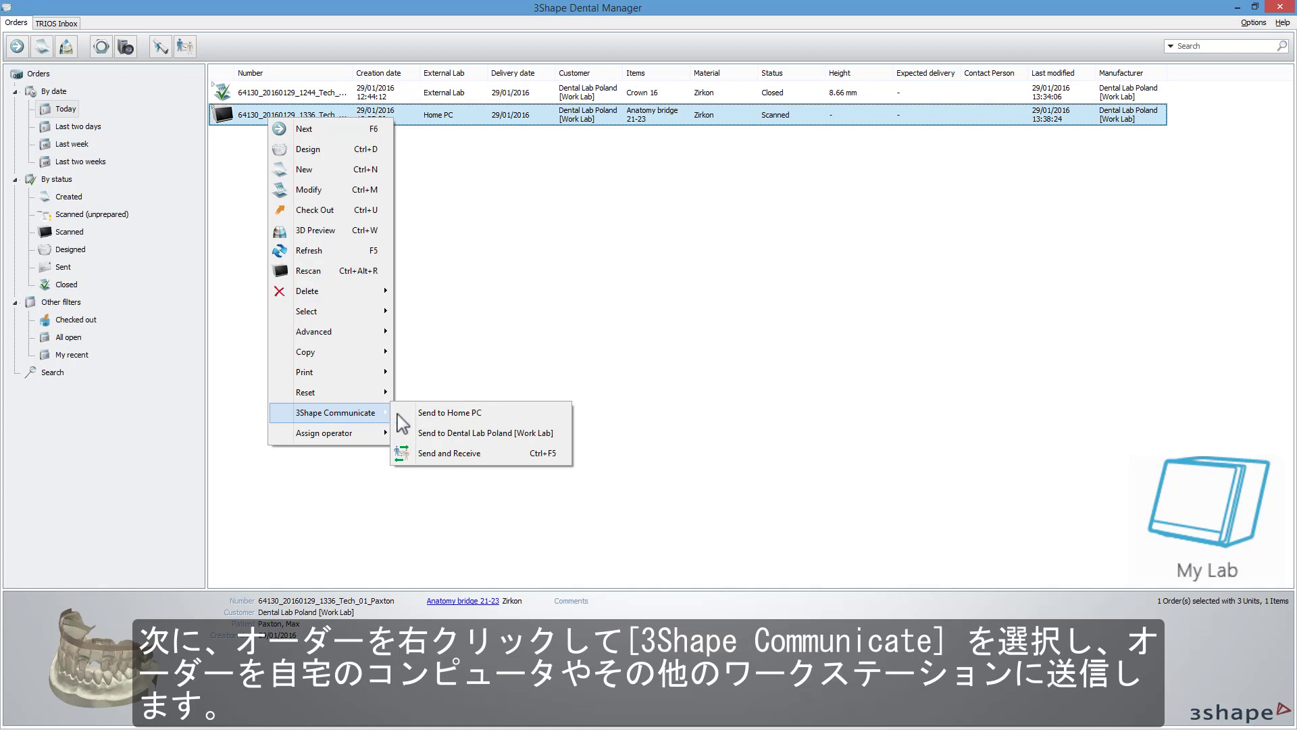
pyautogui.click(488, 415)
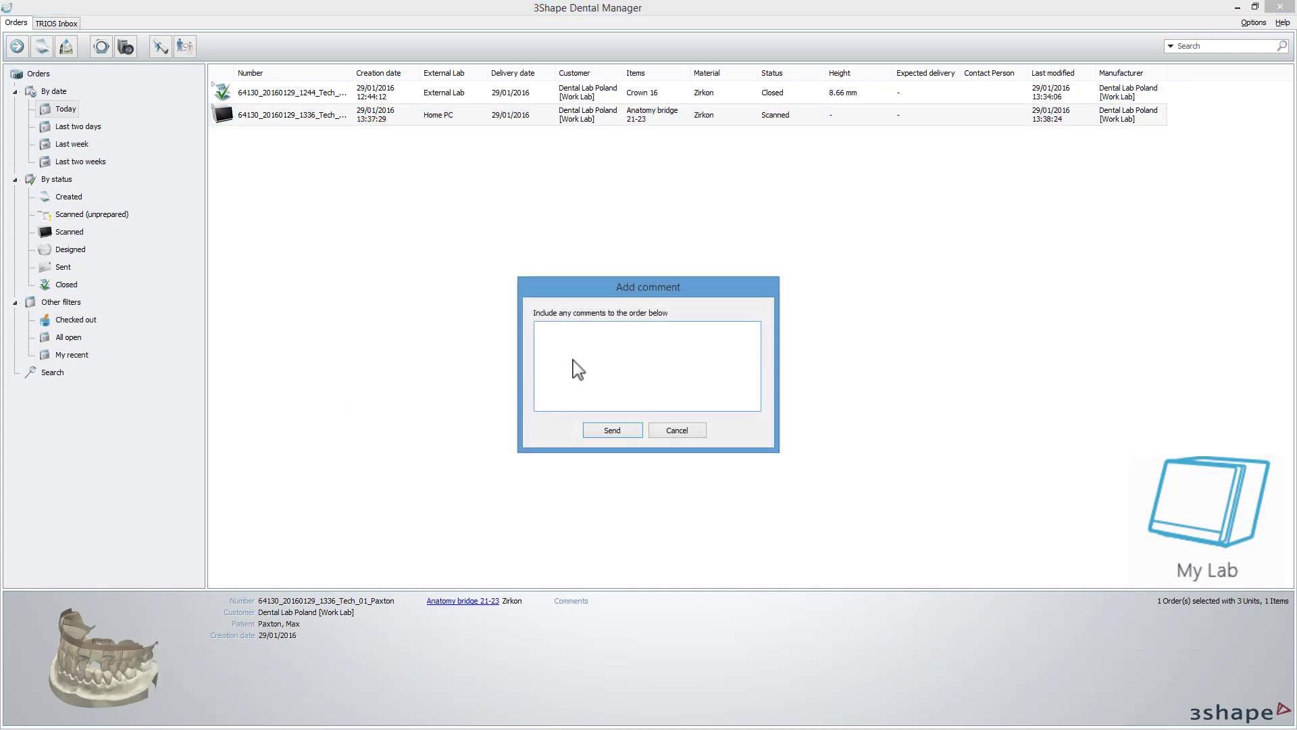
pyautogui.click(622, 434)
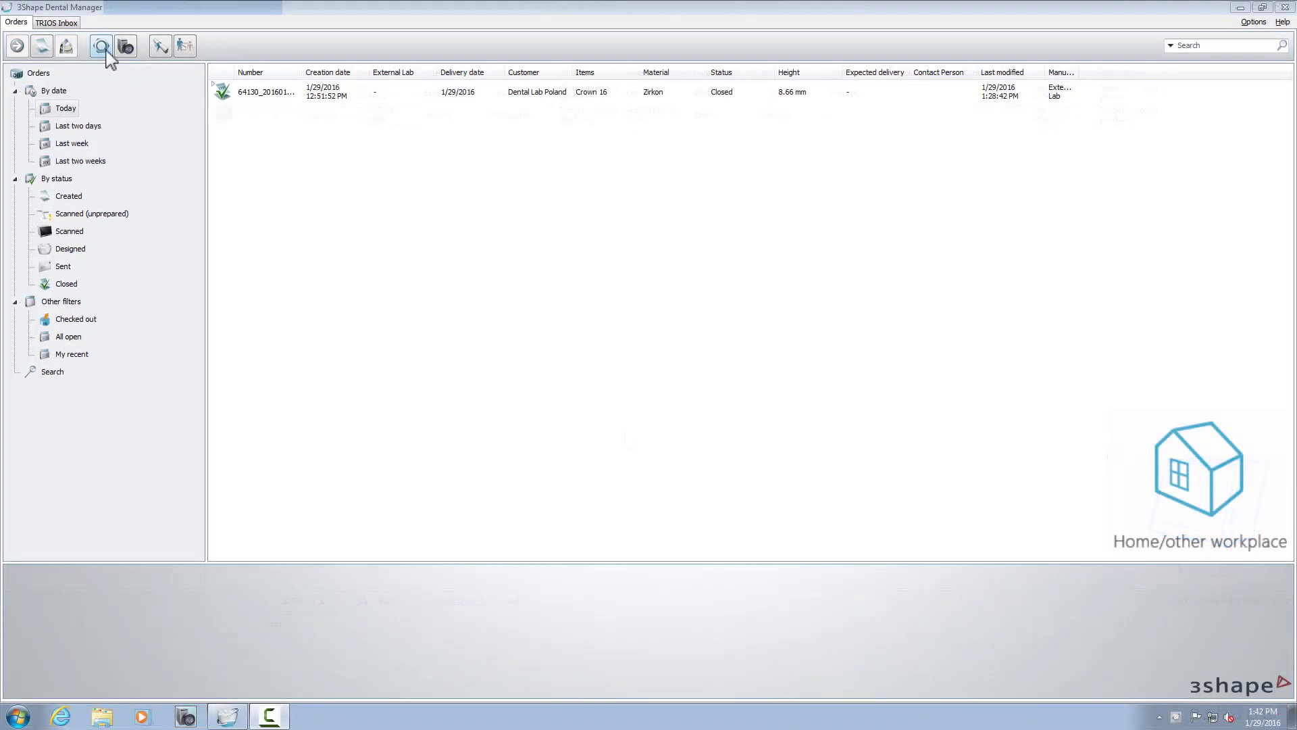
pyautogui.click(103, 47)
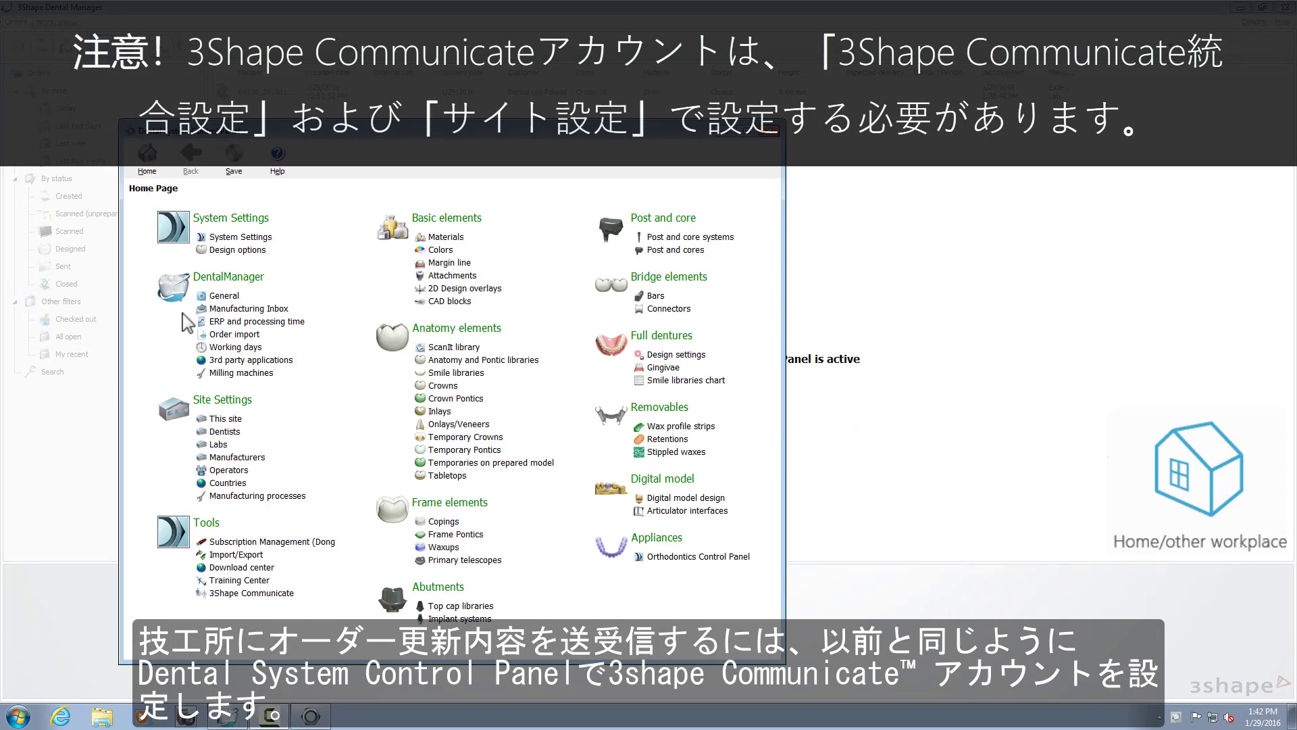
# Step: Check the home PC lab's Communicate integration settings and its 3Shape Communicate account configuration
pyautogui.click(219, 444)
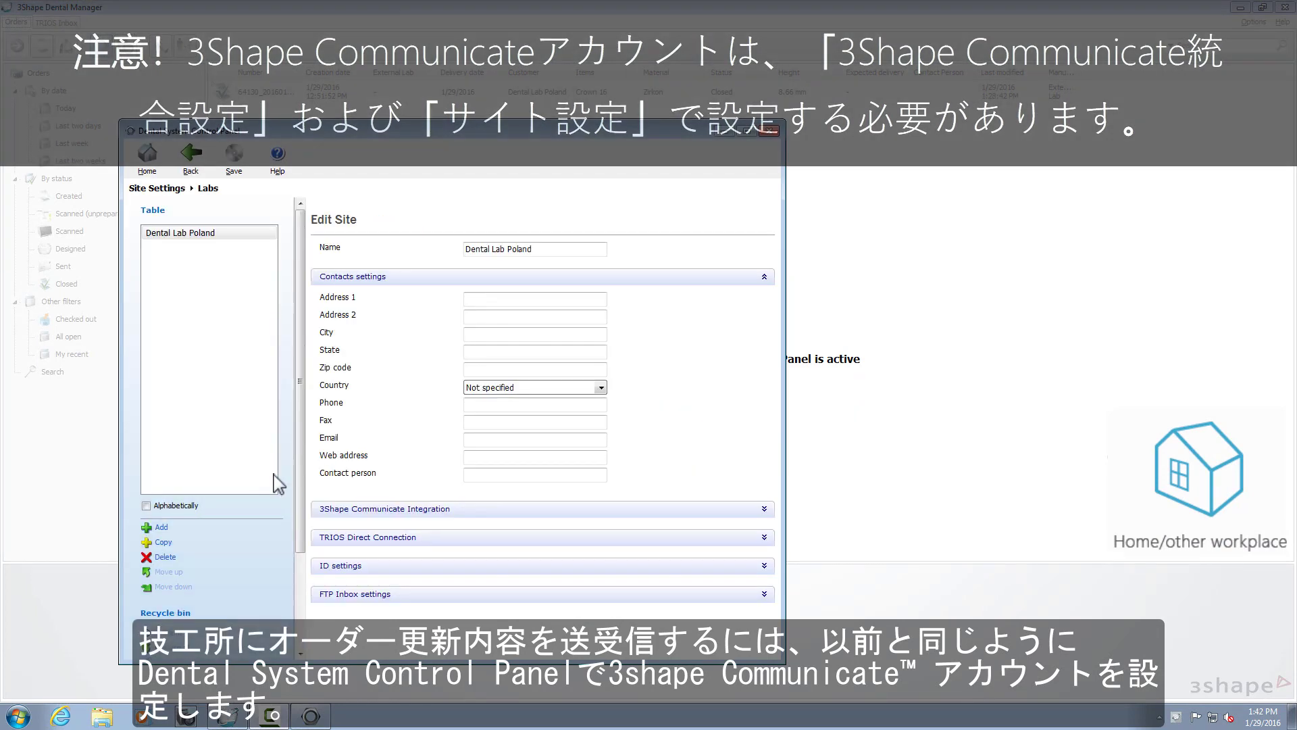
pyautogui.click(343, 511)
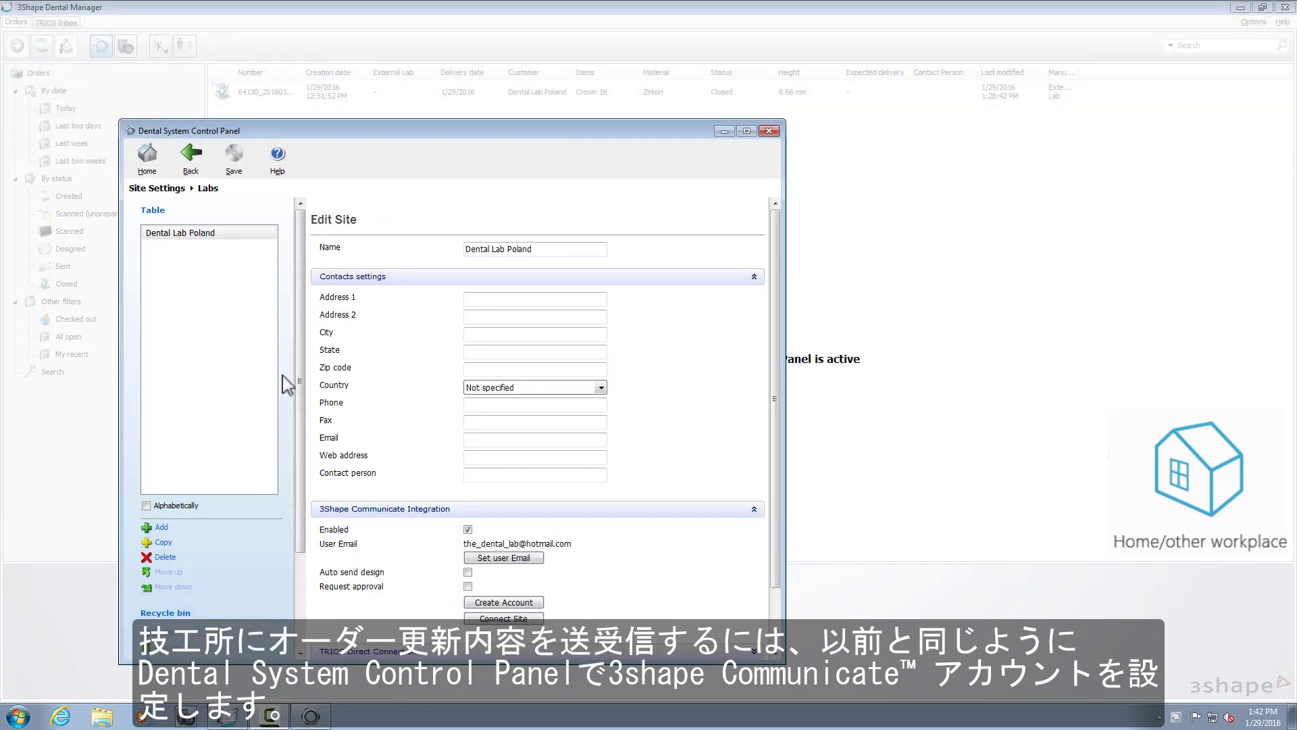
pyautogui.click(192, 162)
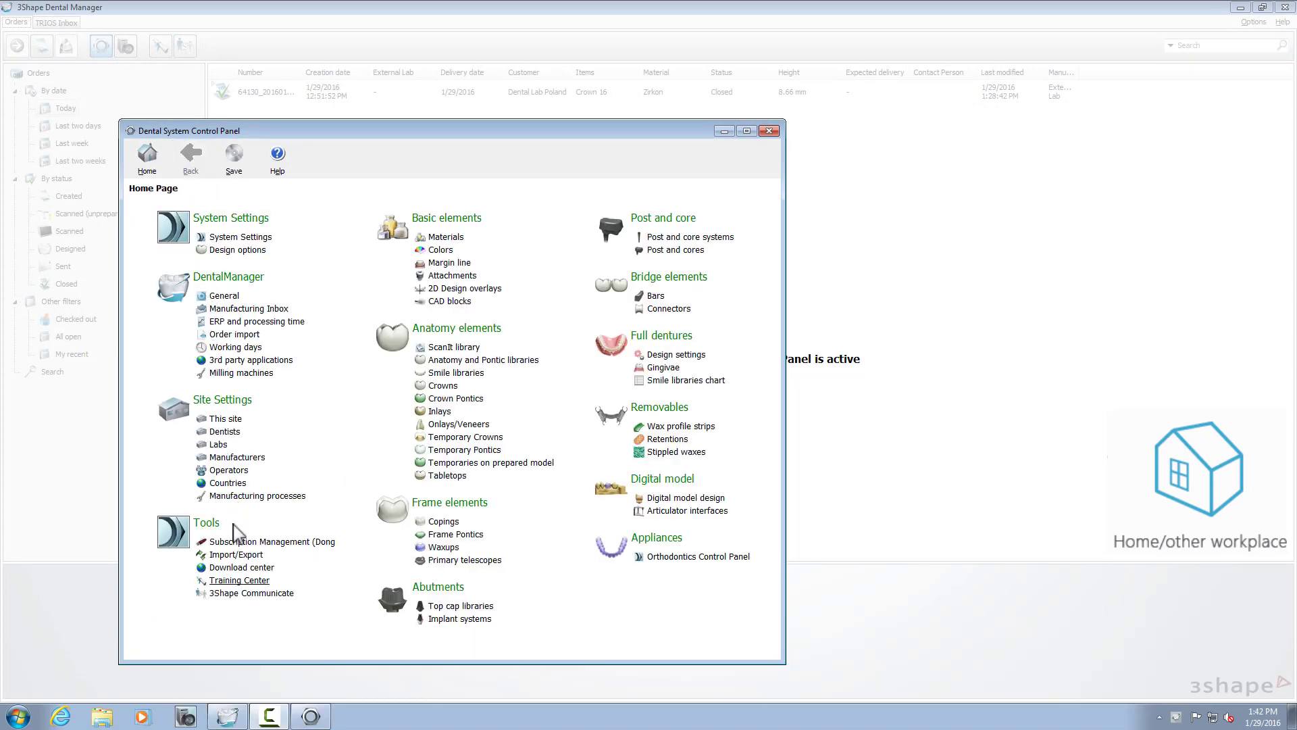
pyautogui.click(251, 593)
pyautogui.click(344, 355)
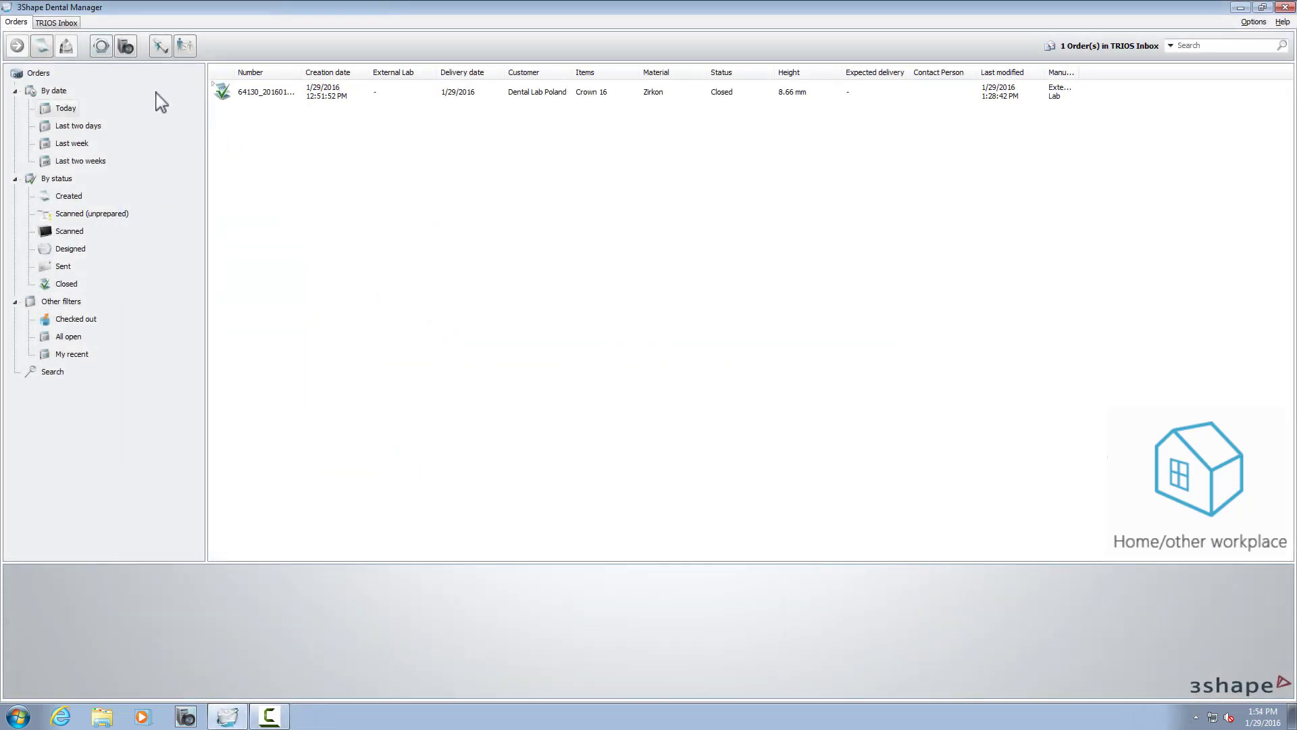
# Step: Accept the received Anatomy bridge 21-23 order from the TRIOS Inbox into the Orders list
pyautogui.click(65, 24)
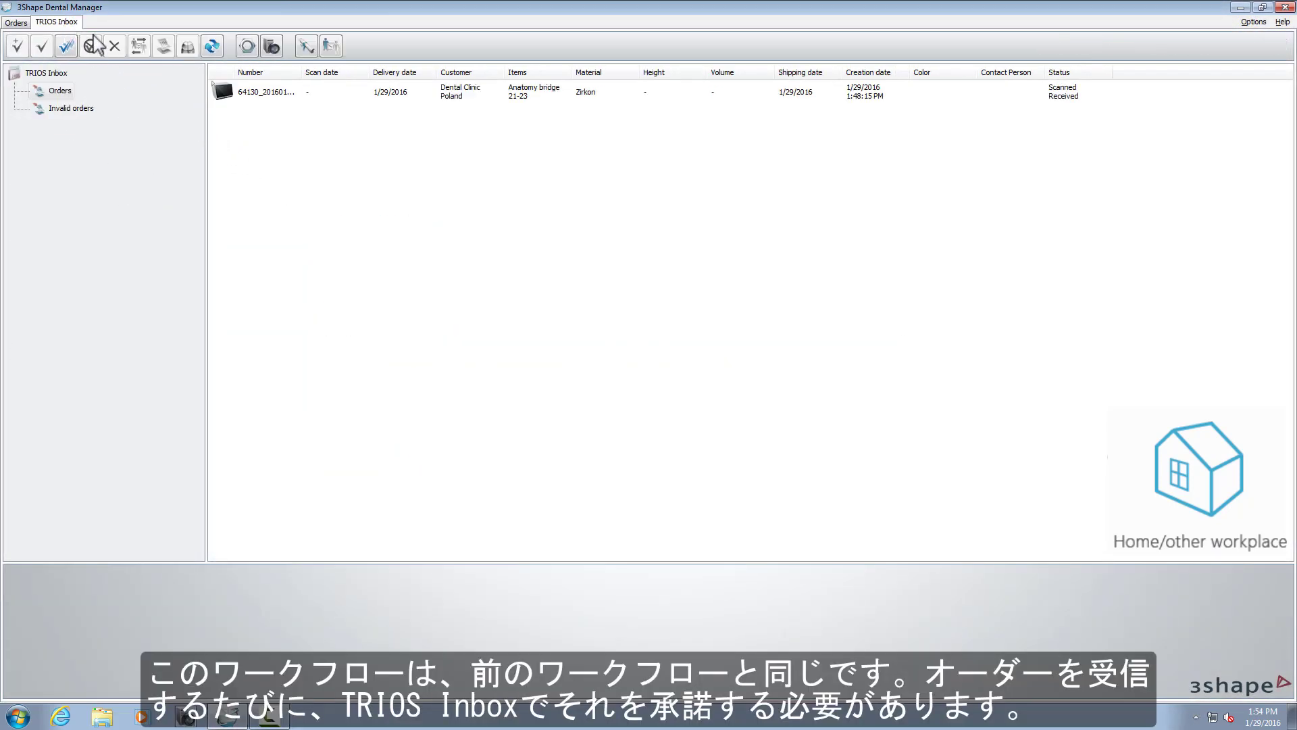
pyautogui.rightClick(256, 94)
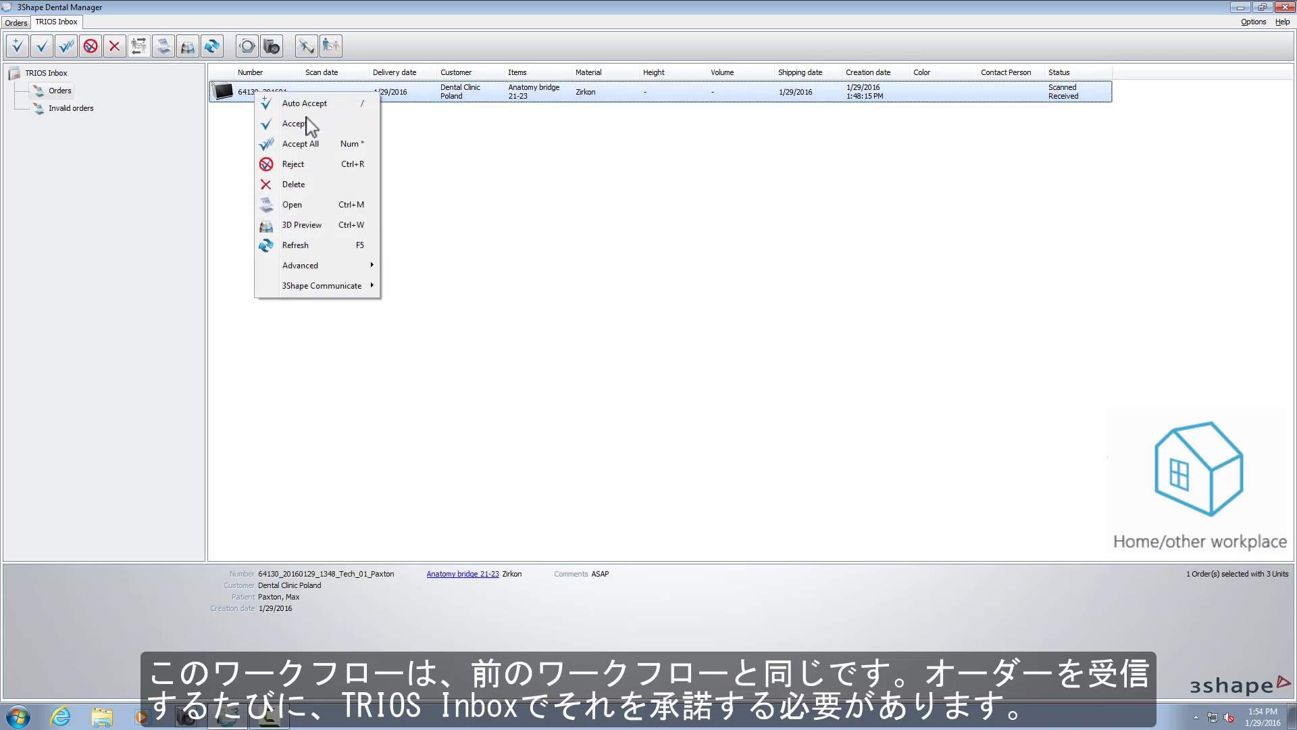
pyautogui.click(295, 124)
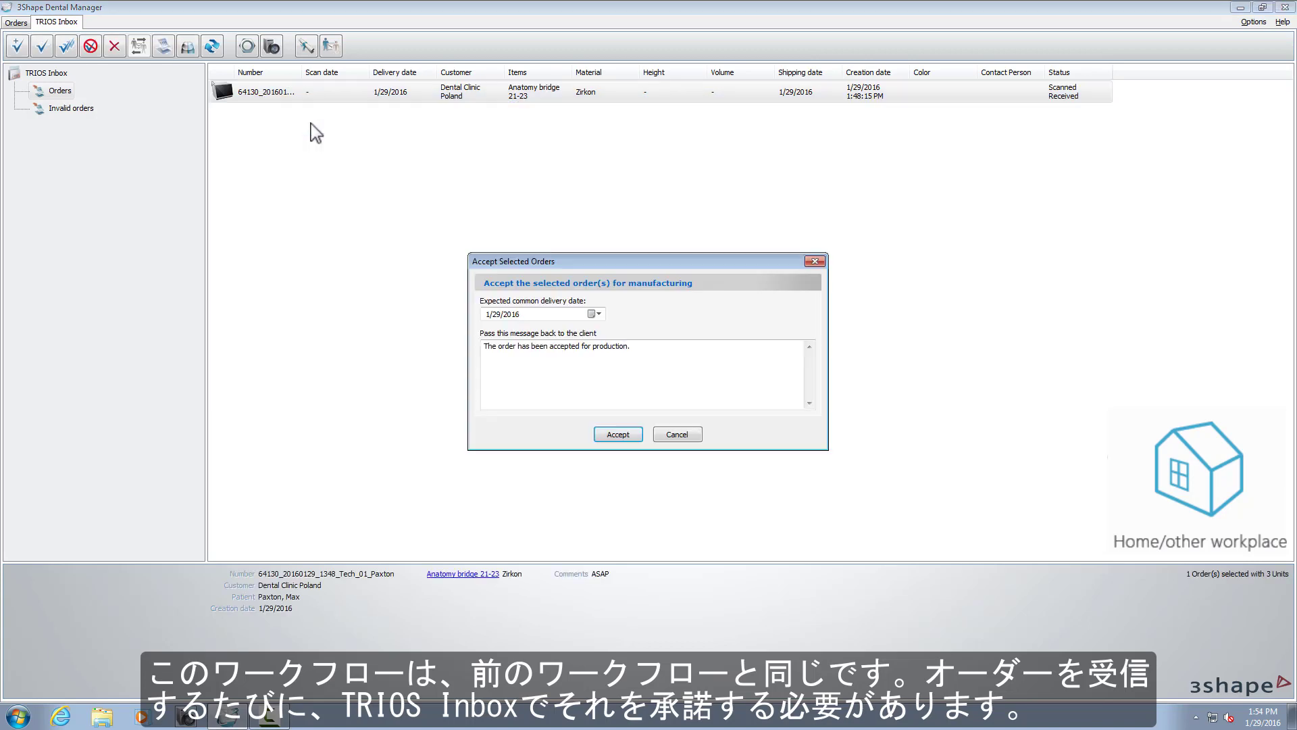
pyautogui.click(602, 436)
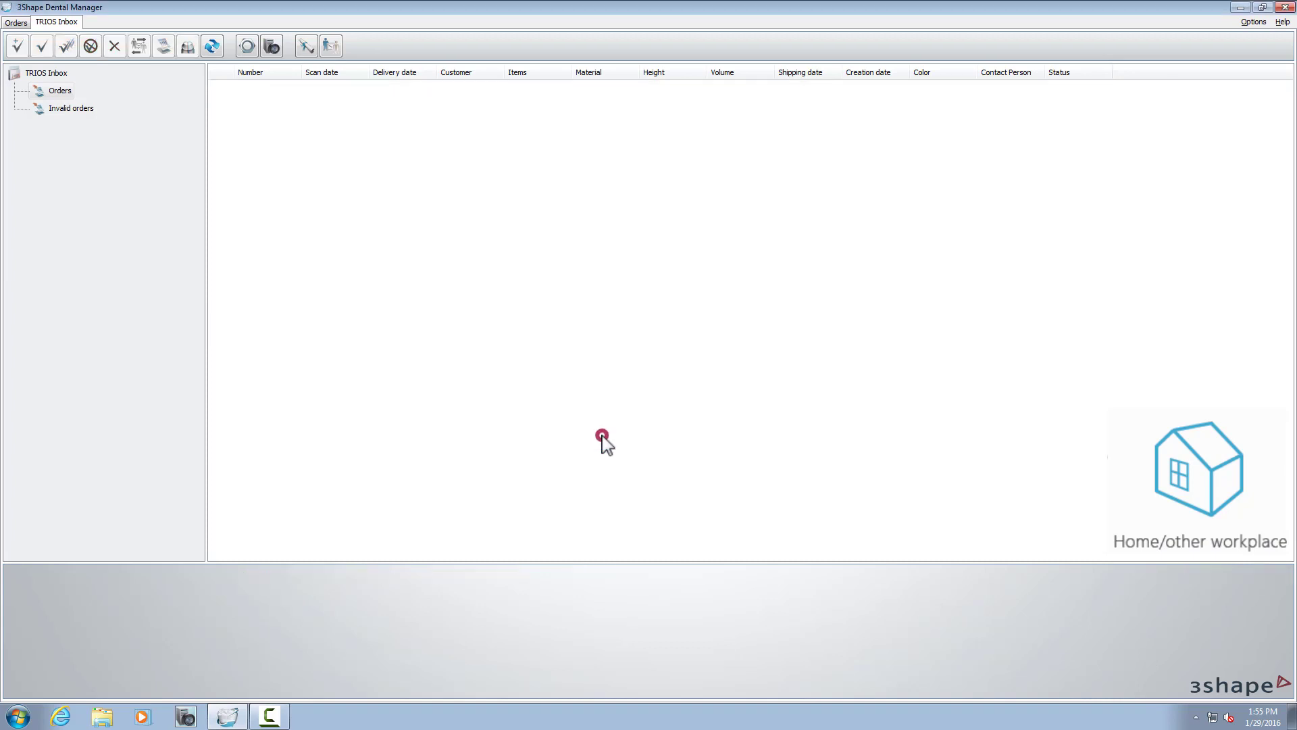
pyautogui.click(19, 23)
# Step: Select the received Anatomy bridge 21-23 Zirkon order and bring up its actions menu
pyautogui.click(297, 116)
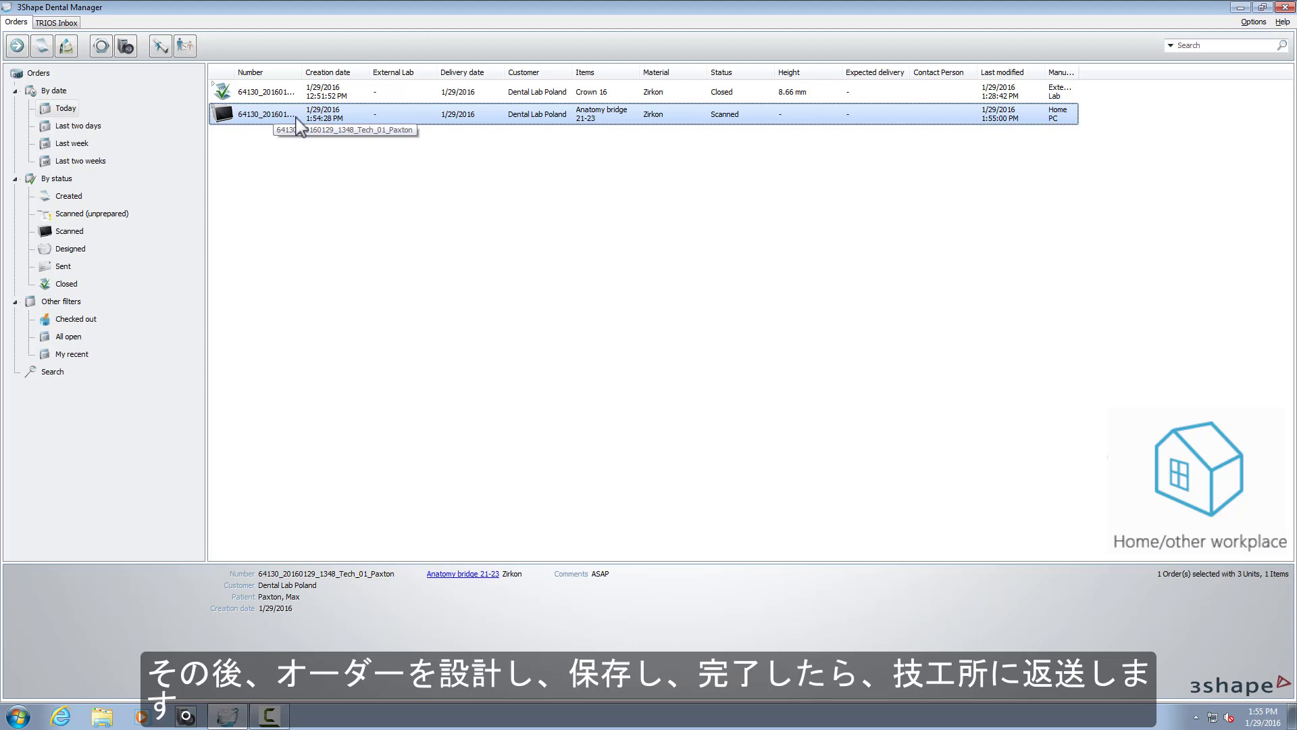
pyautogui.rightClick(302, 127)
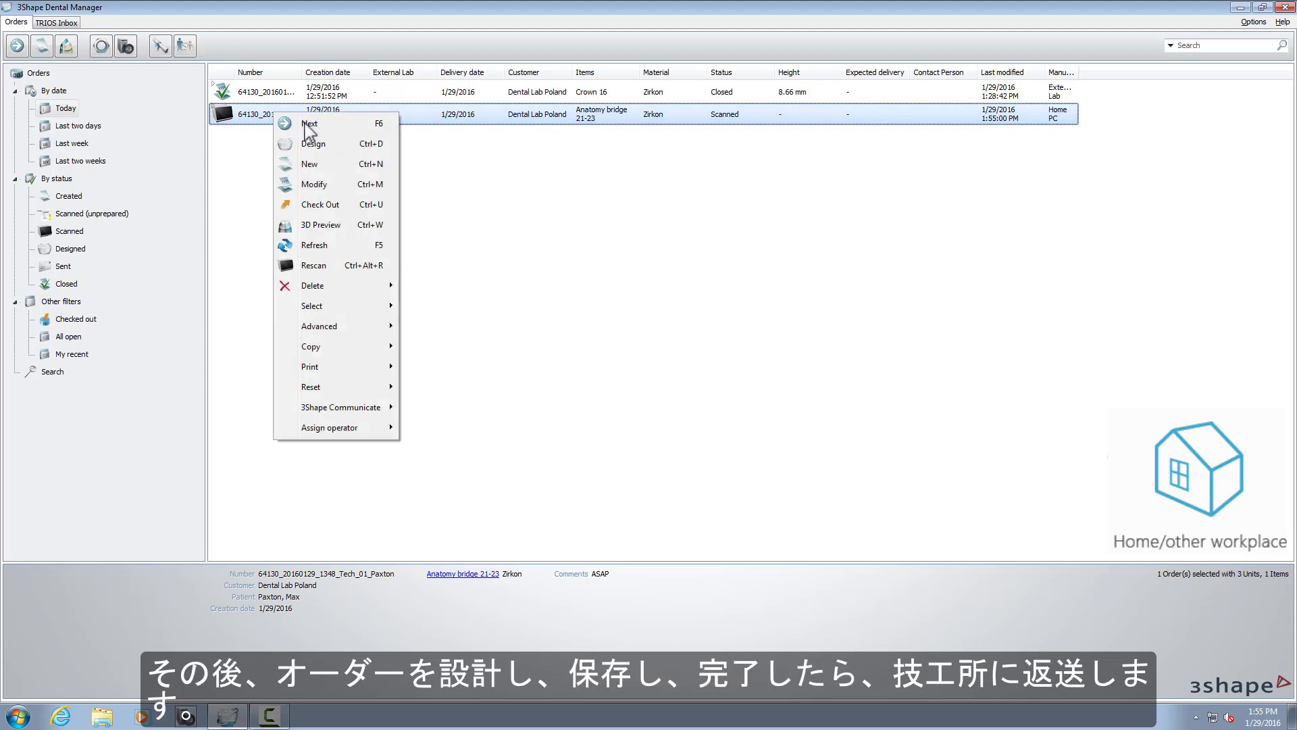